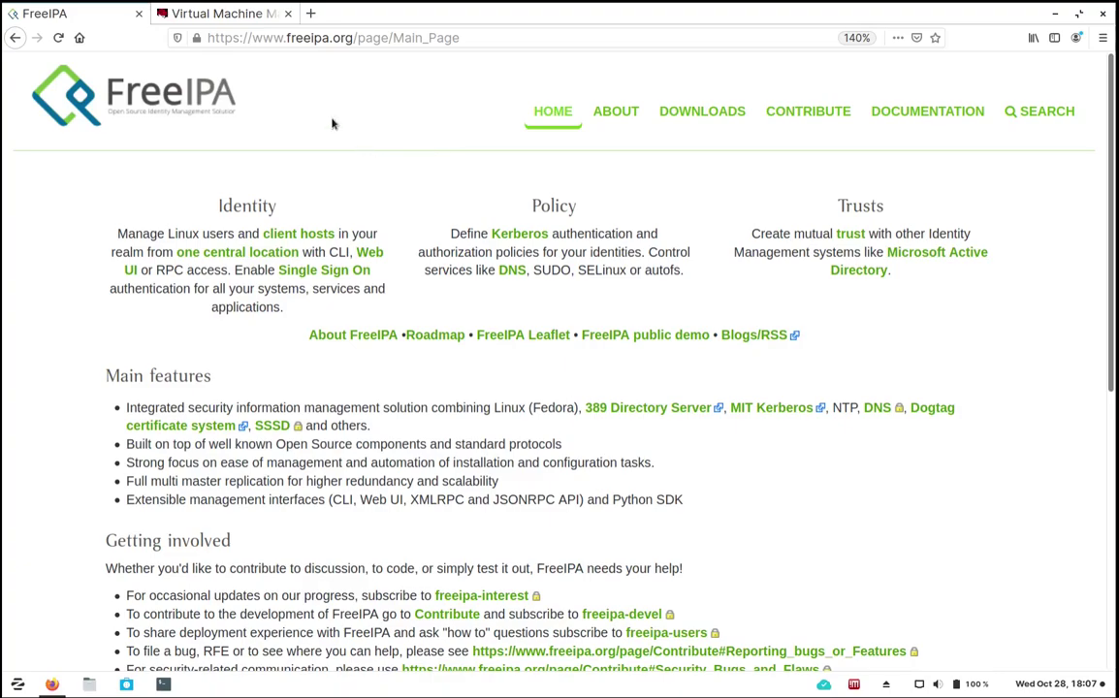
Switch Firefox from the FreeIPA site to the virt-manager.org Virtual Machine Manager tab.
left_click(222, 15)
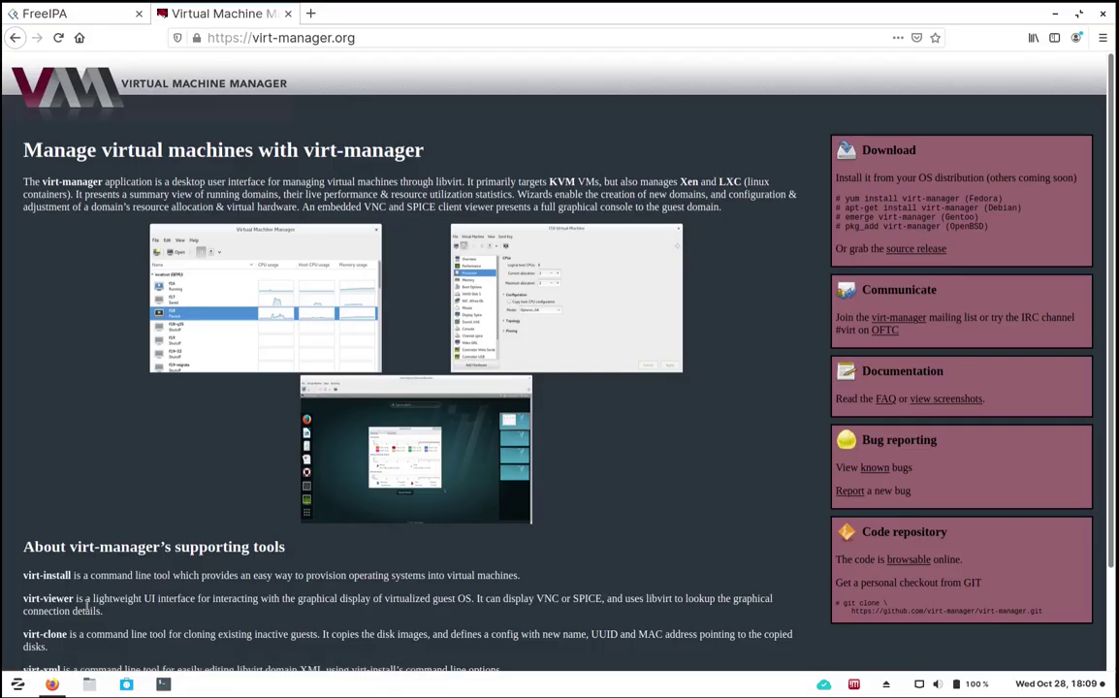
scroll(179, 485, "down", 1)
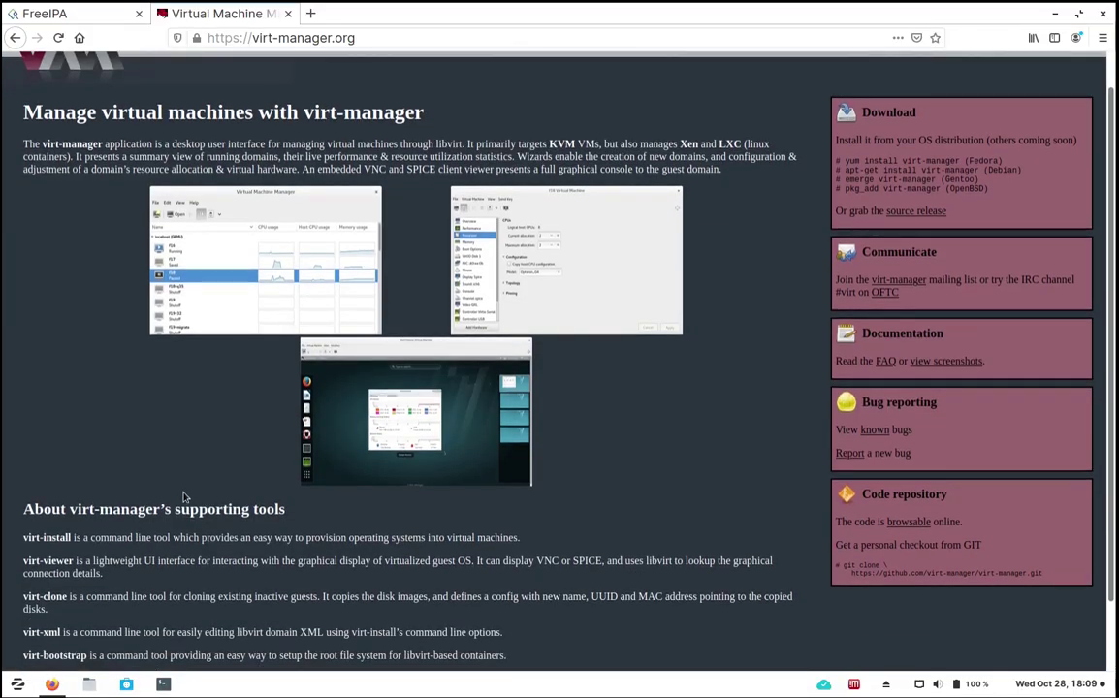
scroll(184, 496, "up", 1)
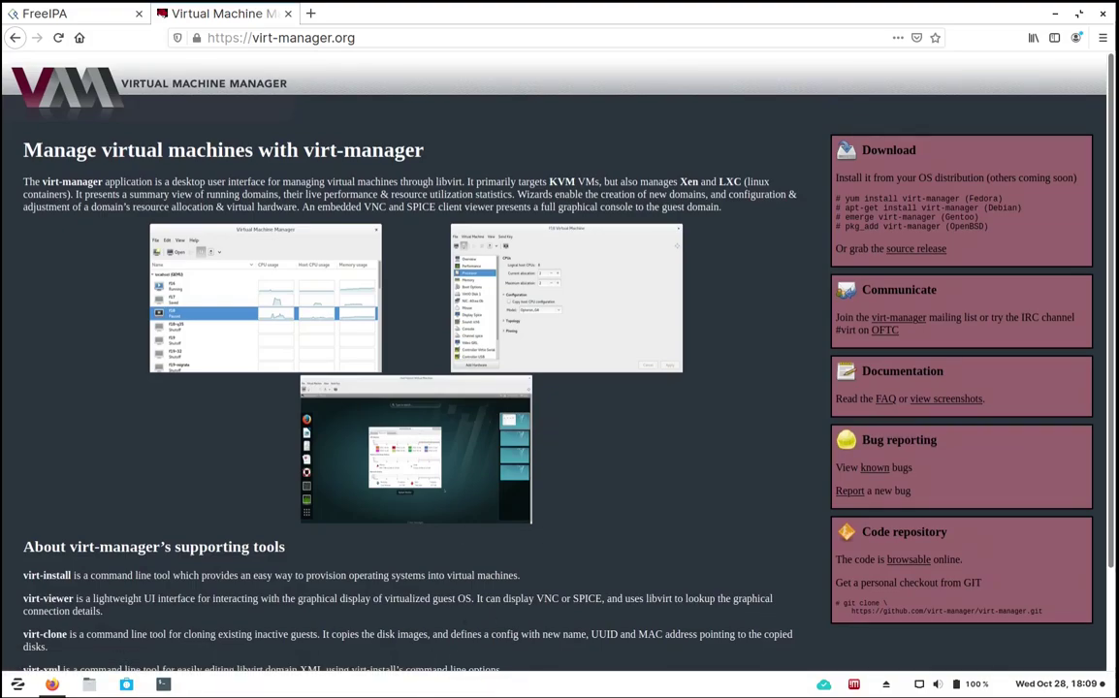
Open a Terminal, move it to the top-left and enlarge its font.
left_click(164, 685)
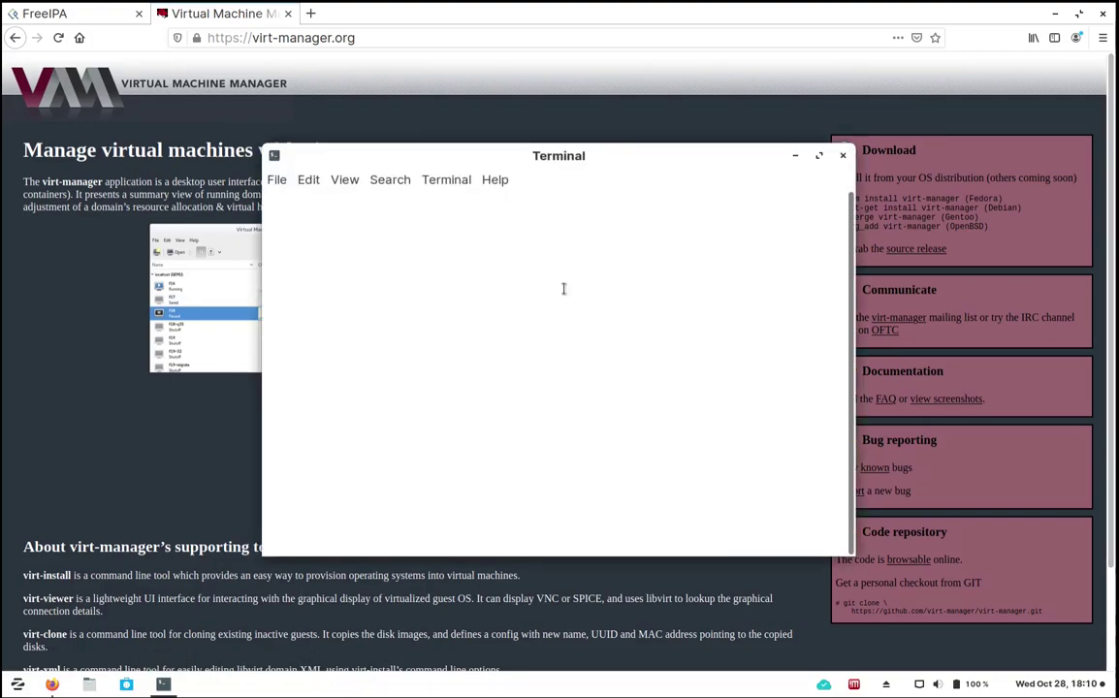
left_click_drag(442, 158, 301, 48)
key("ctrl+plus")
key("ctrl+plus")
key("ctrl+plus")
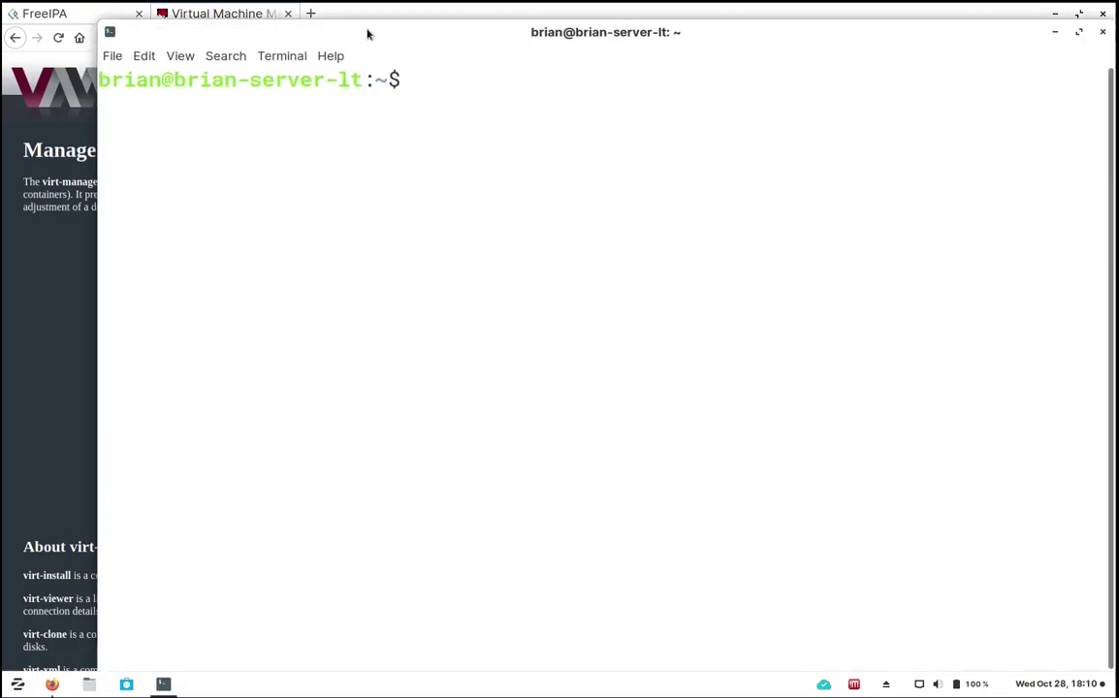
left_click_drag(368, 34, 307, 18)
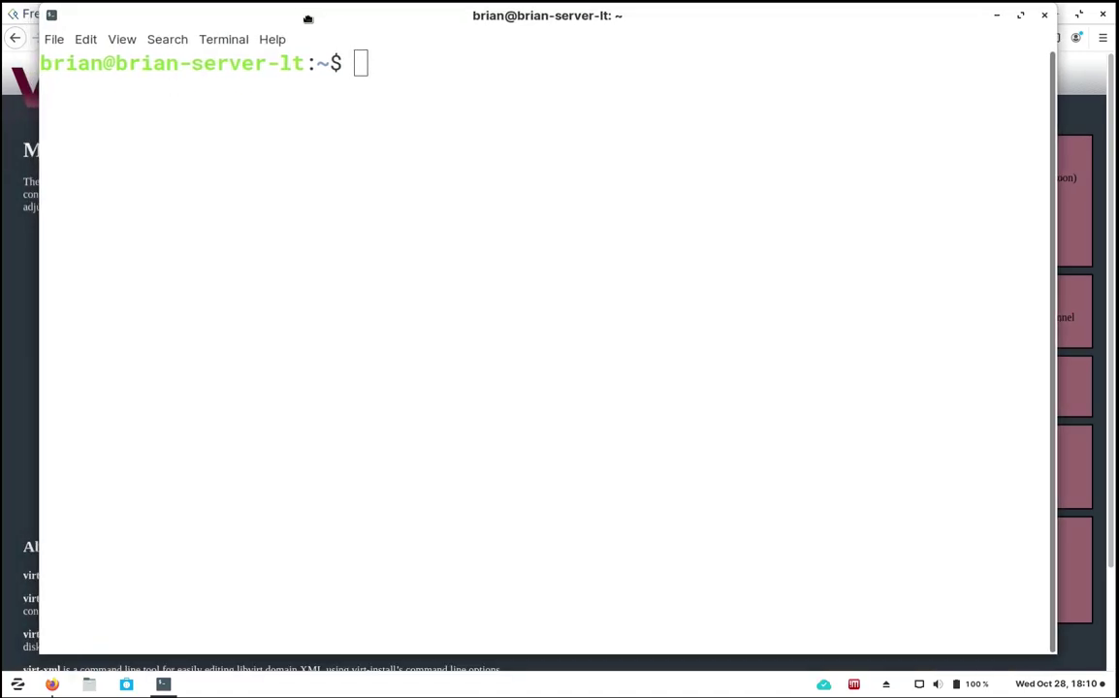
Paste 'sudo apt install qemu-kvm libvirt-daemon-system libvirt-clients bridge-utils virt-manager' at the prompt.
type("ad;slfaj")
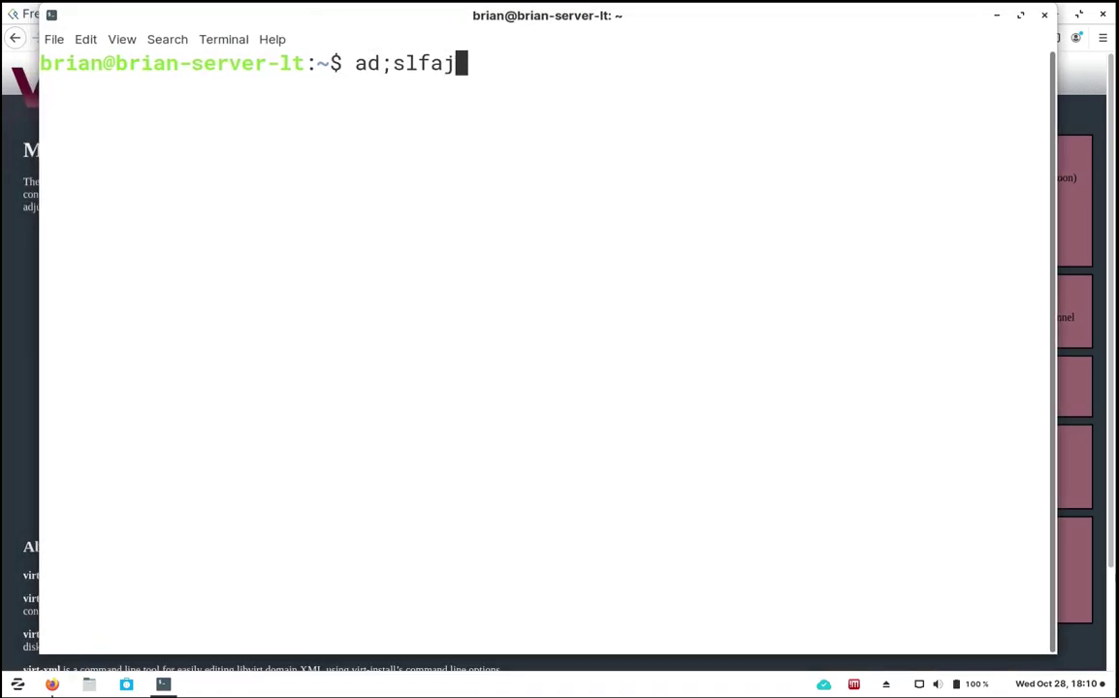
key("BackSpace")
key("BackSpace")
key("BackSpace")
key("BackSpace")
key("BackSpace")
key("BackSpace")
key("BackSpace")
key("BackSpace")
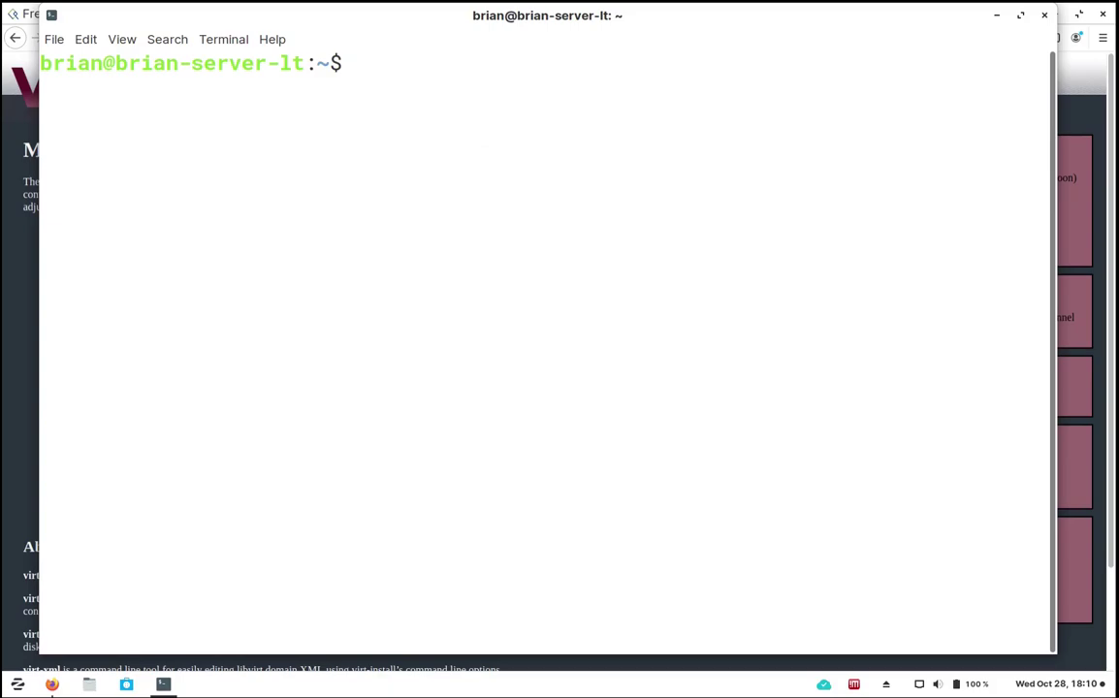
type("sudo apt install qemu-kvm libvirt-daemon-system libvirt-clients bridge-utils virt-manager")
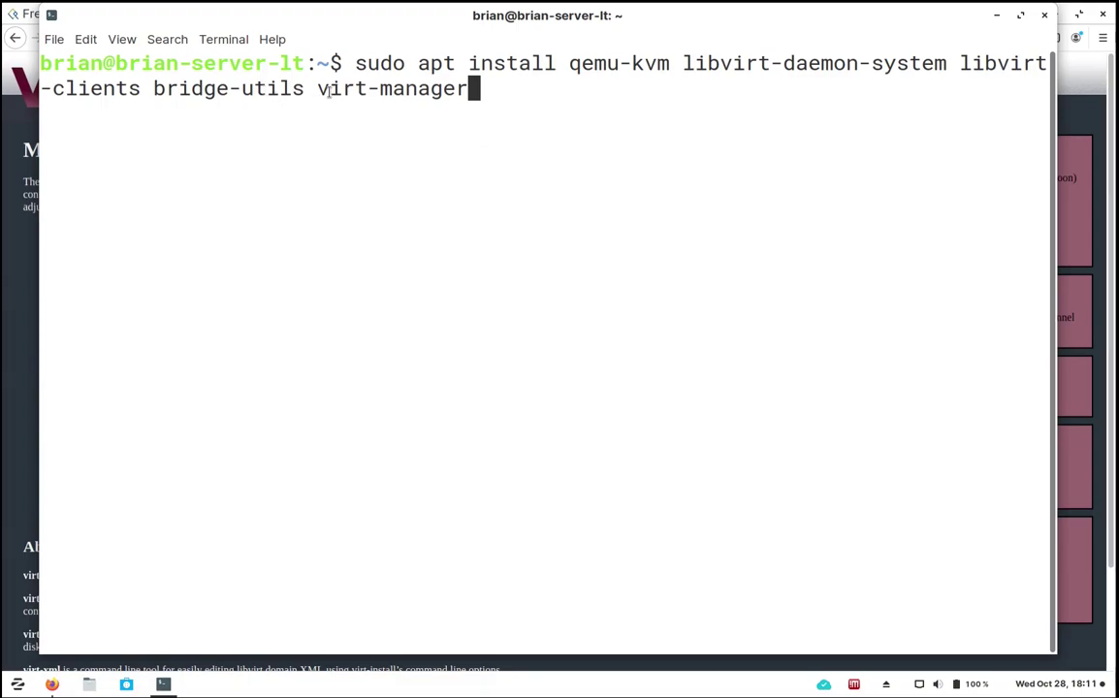
Append -y to the apt install command, run it and enter the sudo password.
left_click_drag(315, 89, 480, 84)
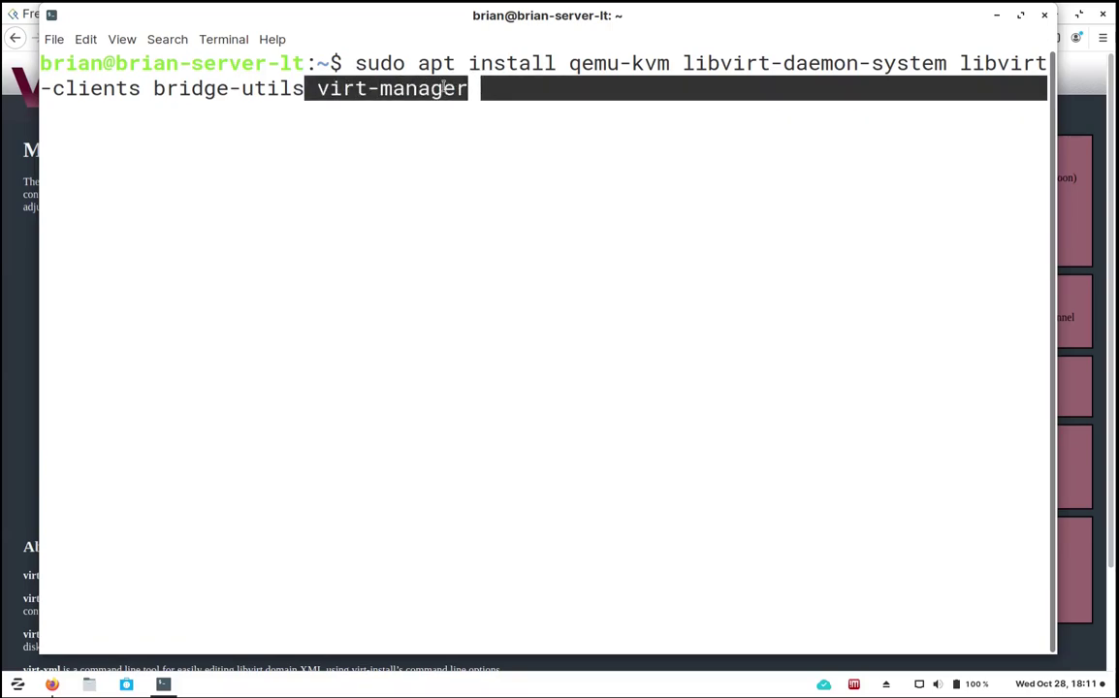
left_click(509, 87)
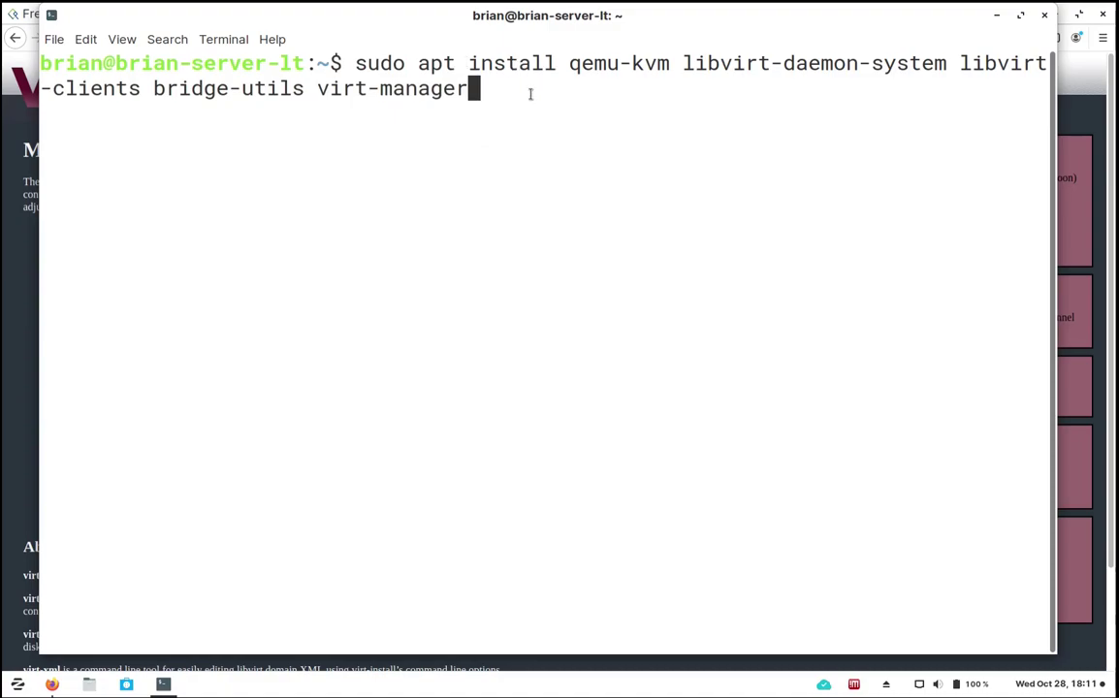
type("-y")
key("Return")
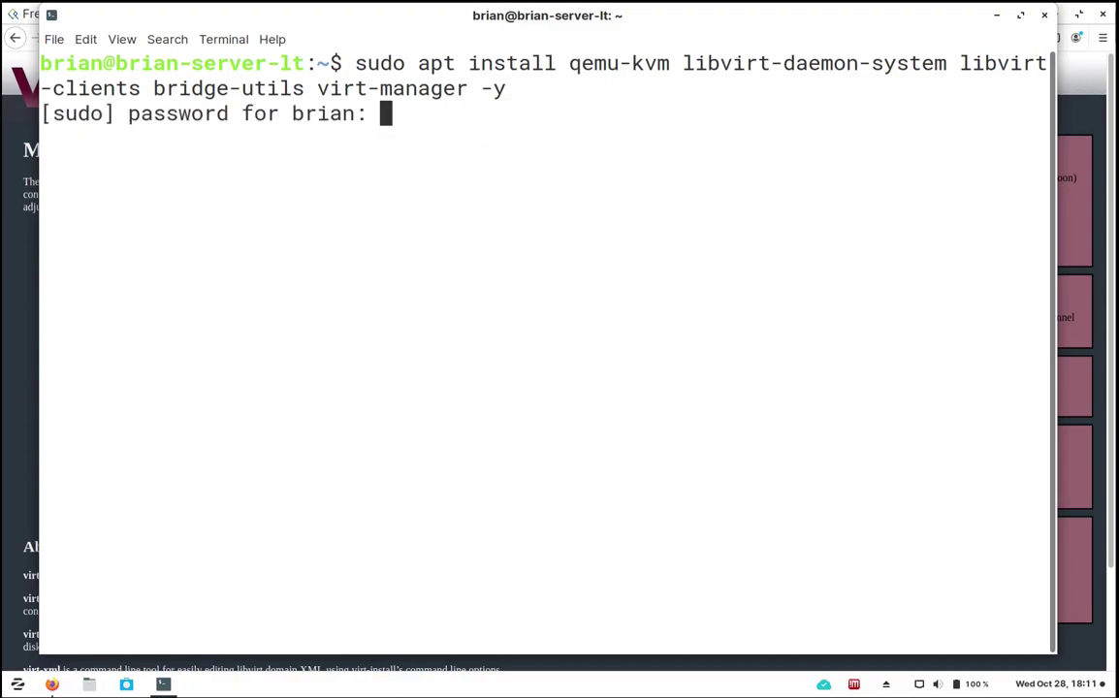
type("**********")
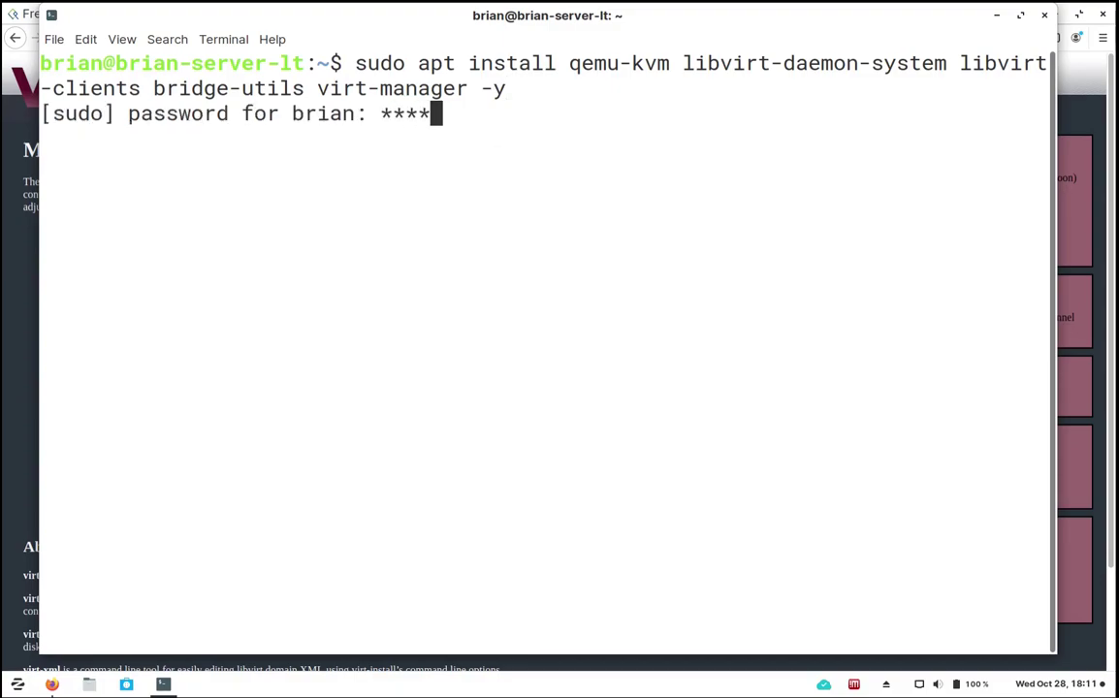
key("Return")
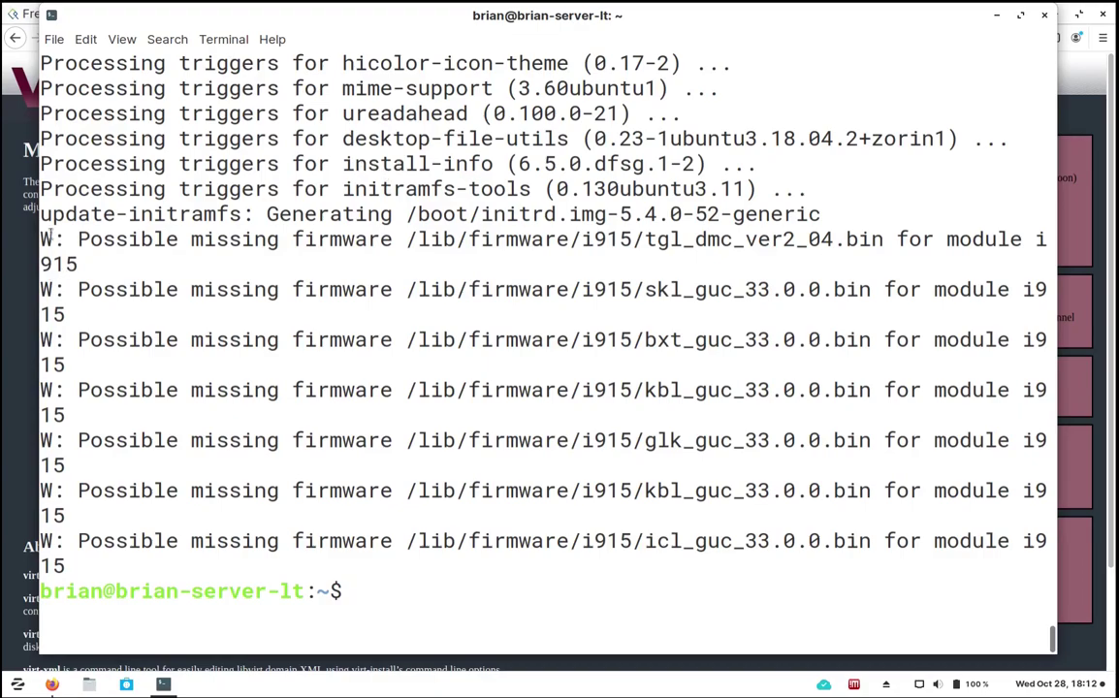
Review the missing-firmware warnings, then wipe the terminal output with clear.
left_click_drag(72, 237, 486, 514)
left_click(438, 588)
type("clear")
key("Return")
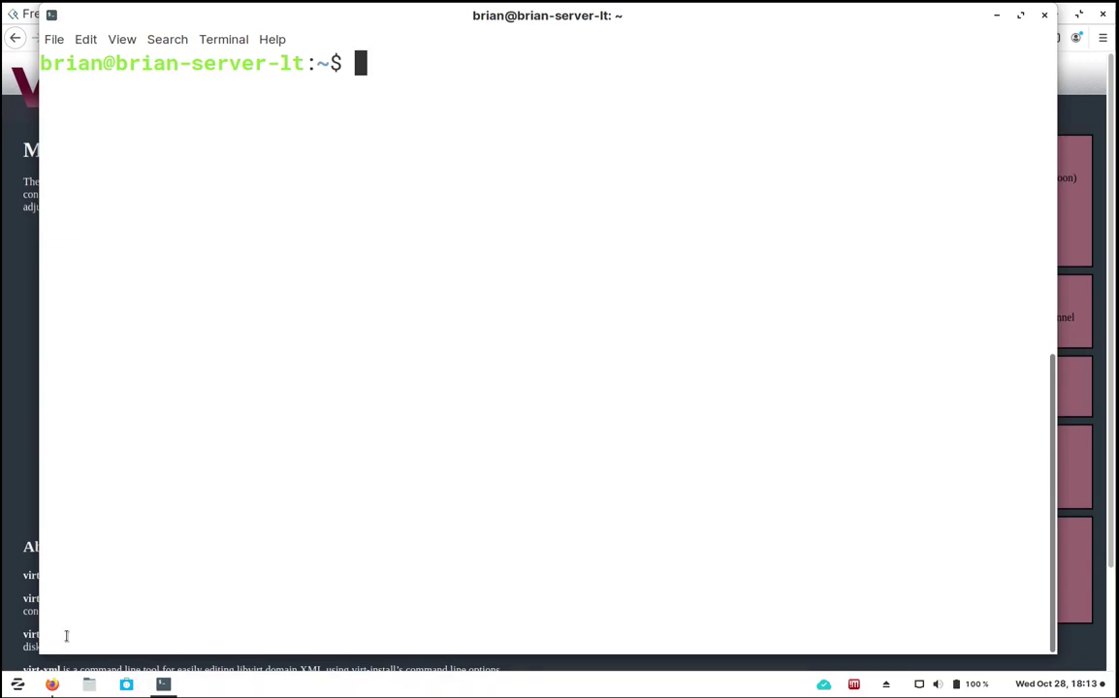
left_click(17, 684)
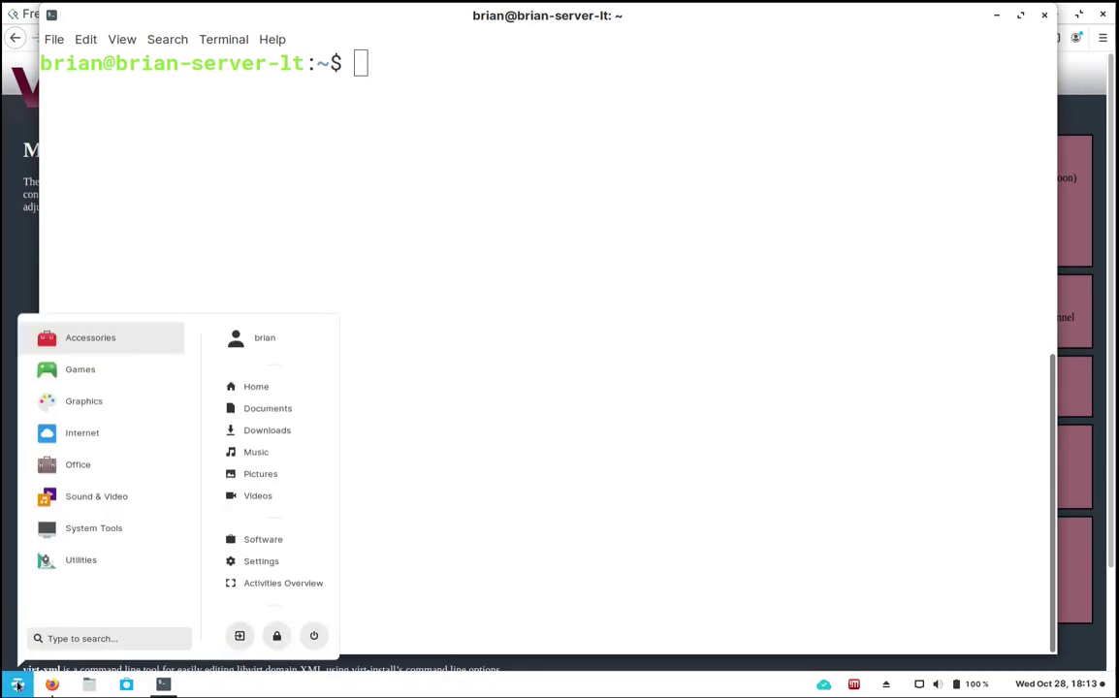
type("virt-manager")
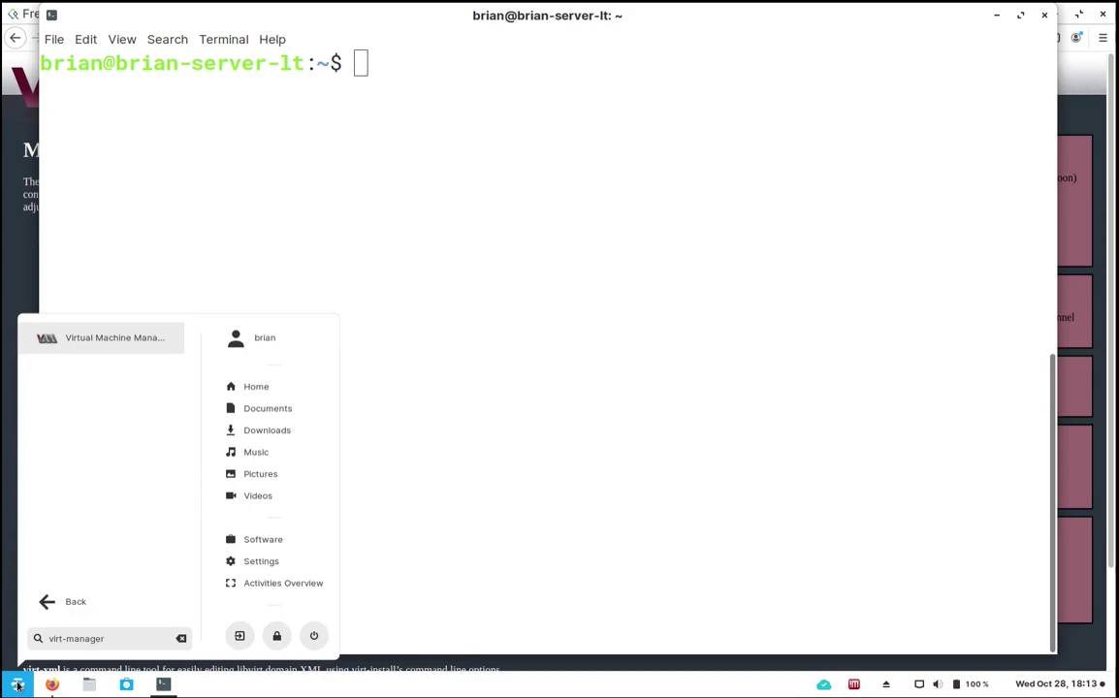
left_click(97, 337)
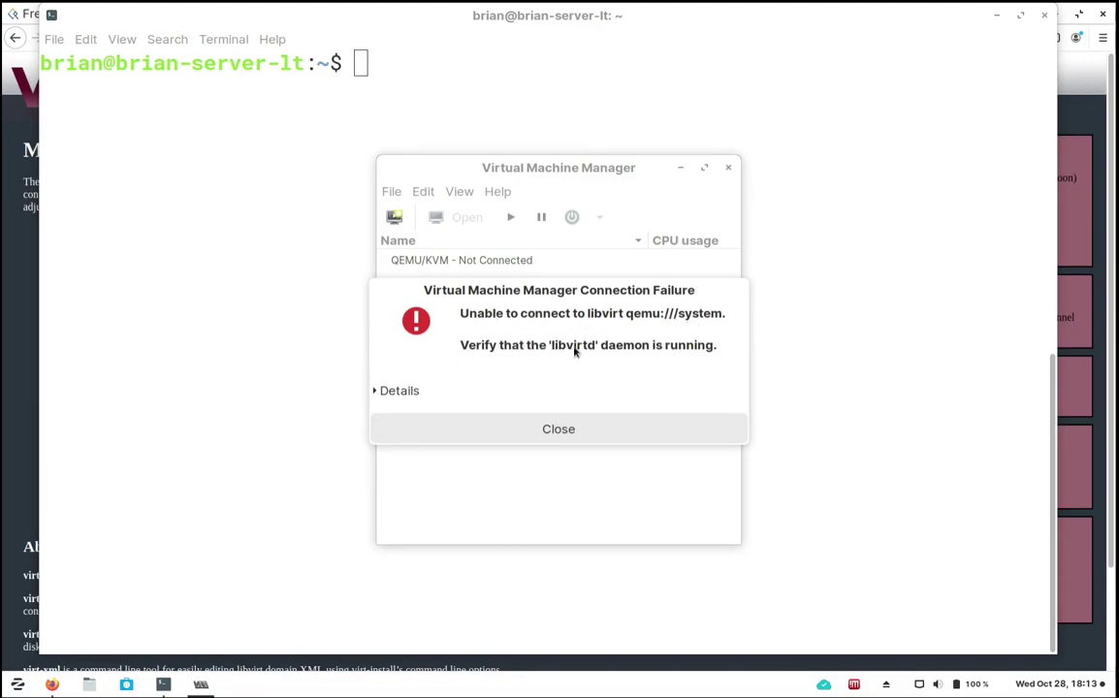
left_click(602, 438)
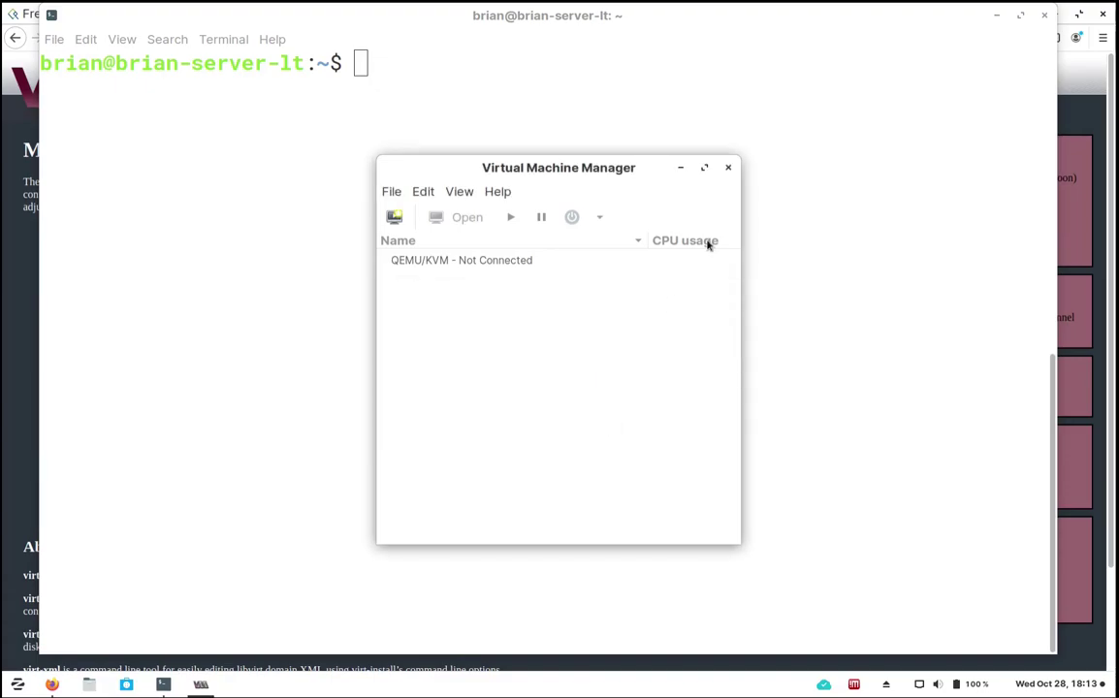
left_click(730, 168)
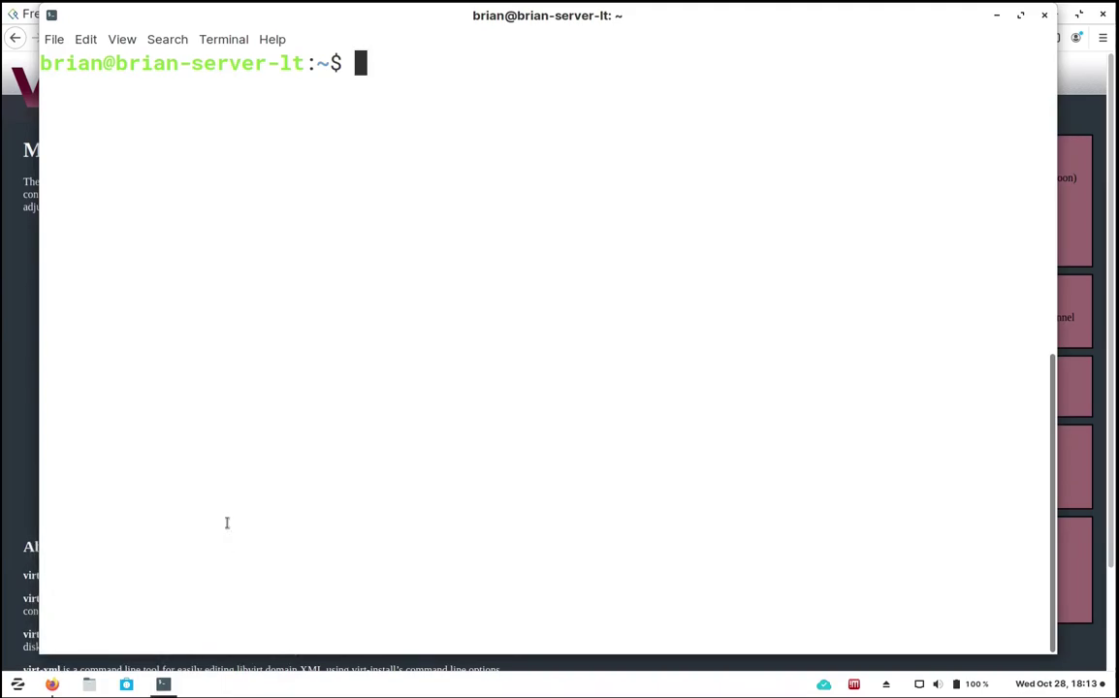
Launch sudo virt-manager, move its window top-left, enlarge it and select QEMU/KVM.
type("sudo v")
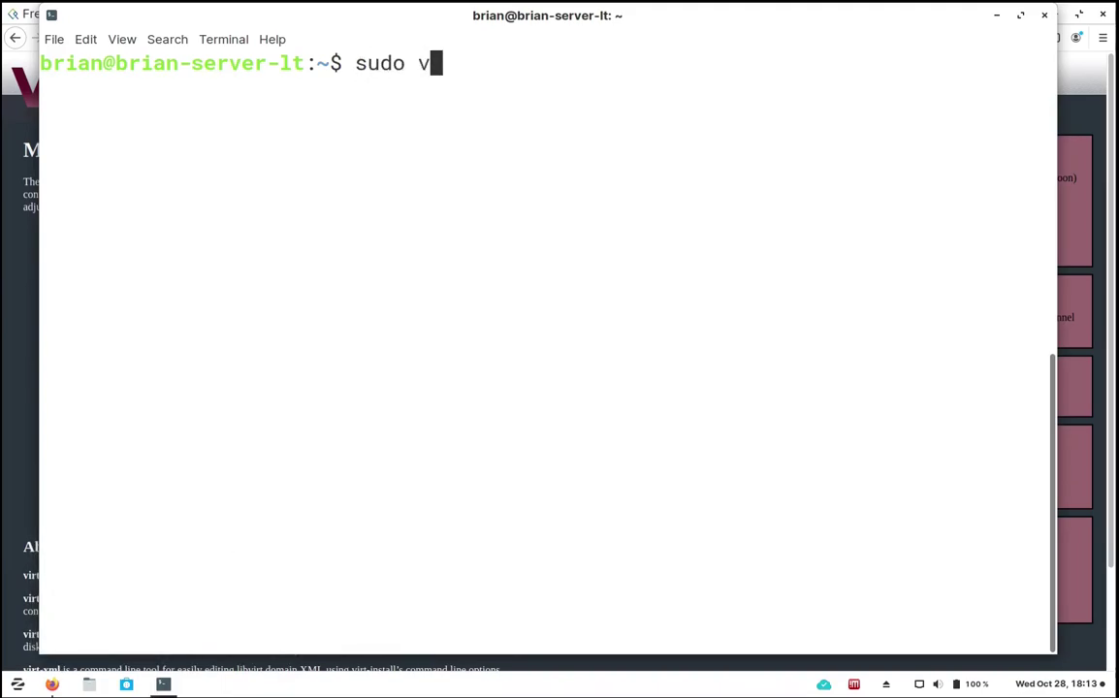
type("irt-manager")
key("Return")
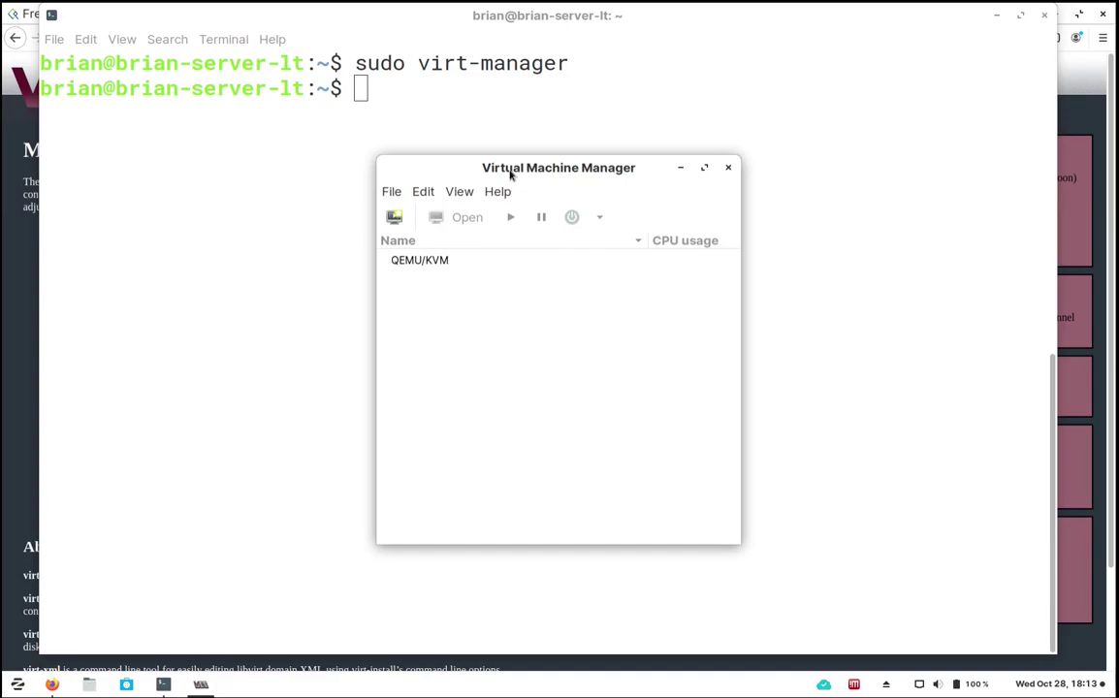
left_click_drag(510, 173, 467, 175)
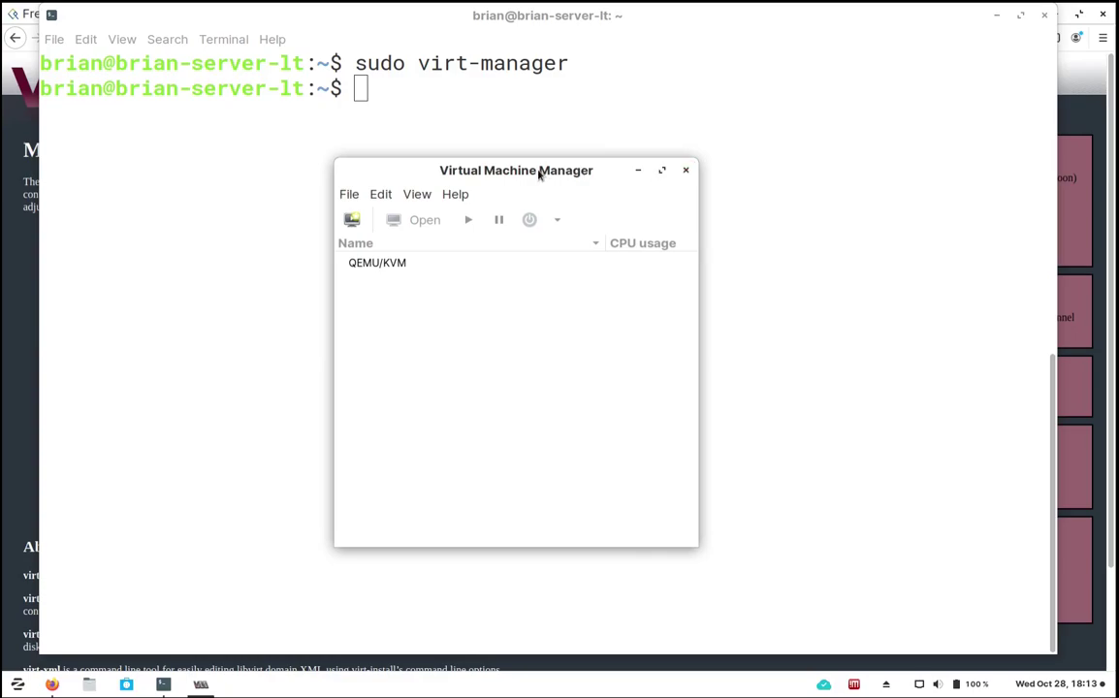
mouse_move(544, 174)
left_mouse_down()
mouse_move(568, 173)
mouse_move(538, 169)
left_mouse_up()
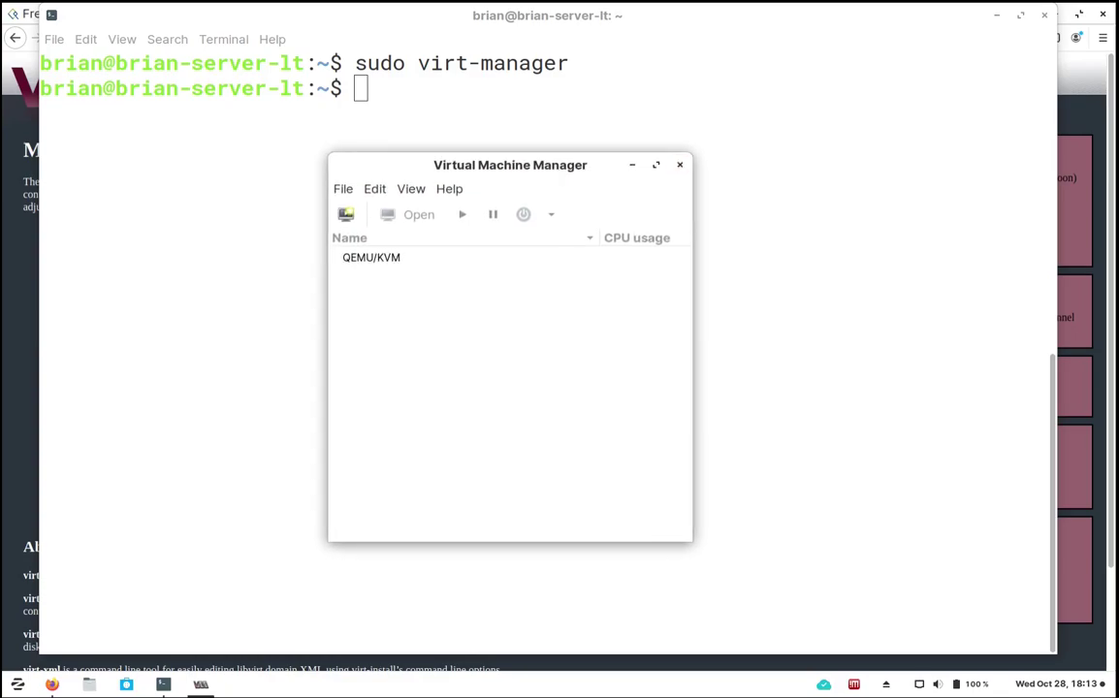
left_click_drag(551, 169, 560, 169)
left_click_drag(541, 172, 526, 61)
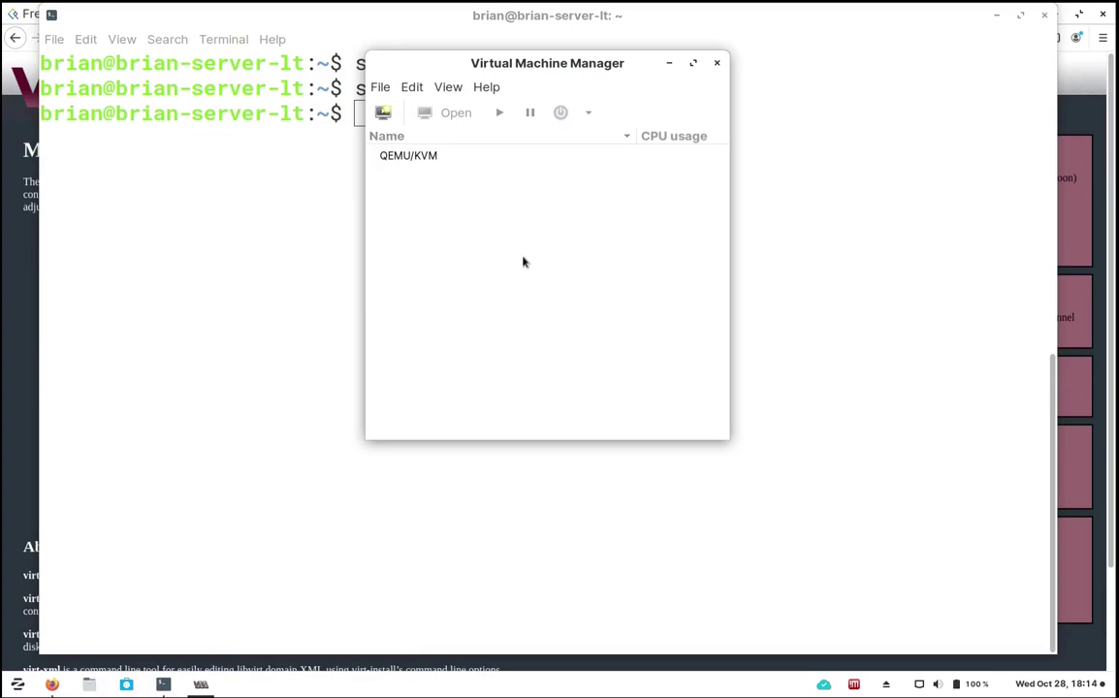
left_click_drag(551, 61, 367, 26)
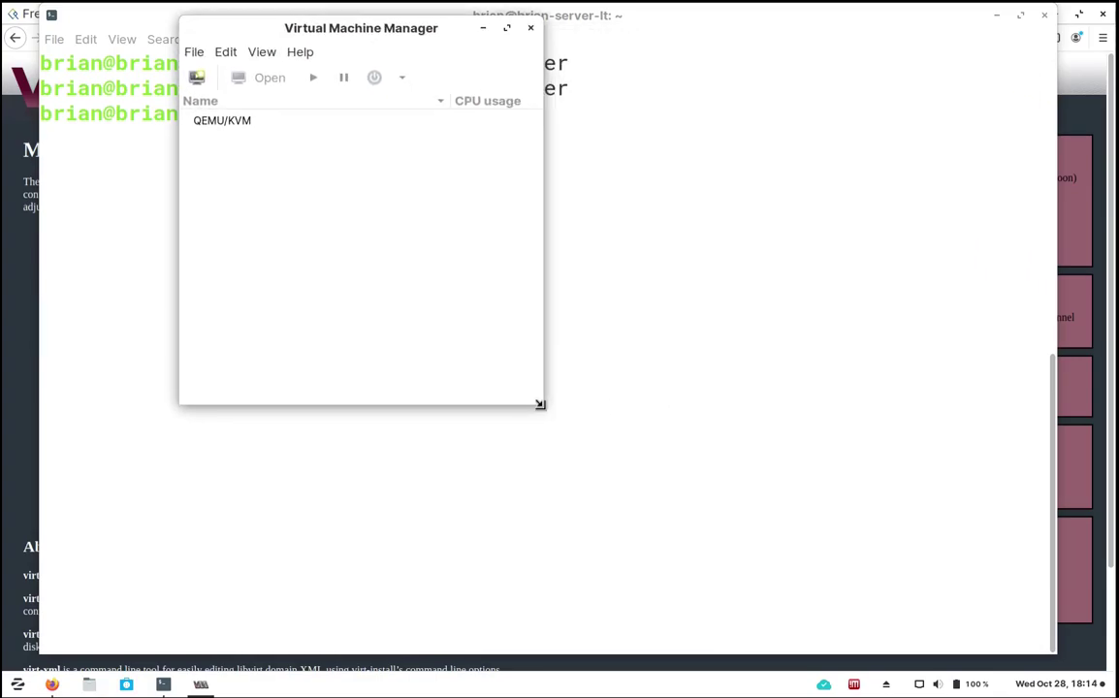
left_click_drag(538, 403, 872, 590)
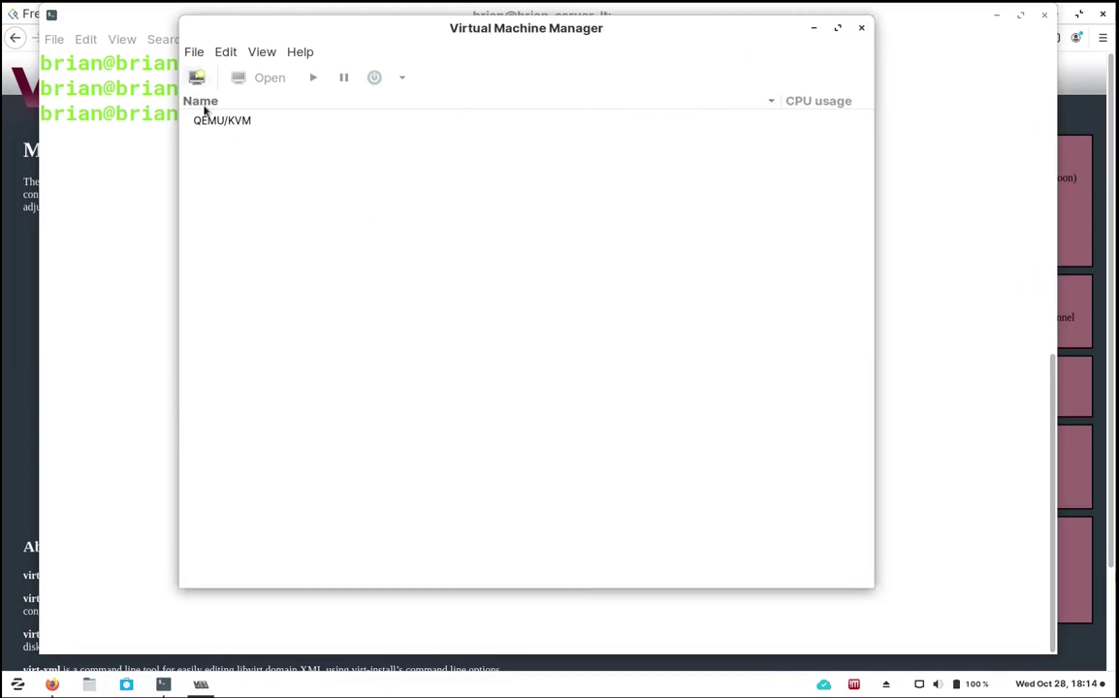
left_click(246, 121)
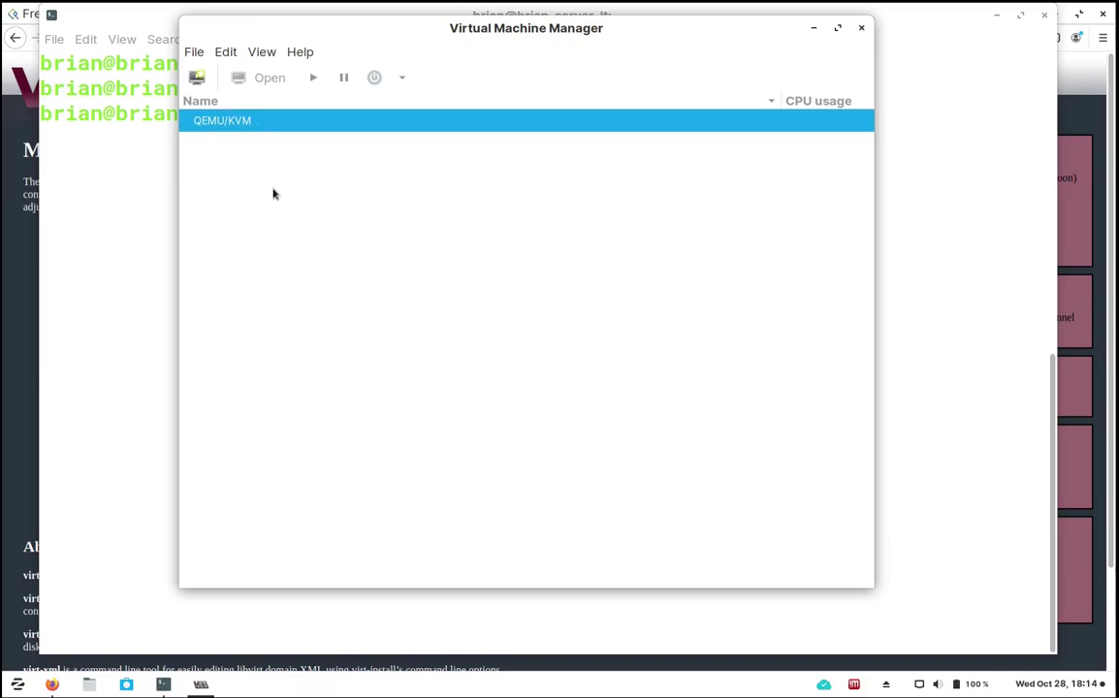
left_click(196, 55)
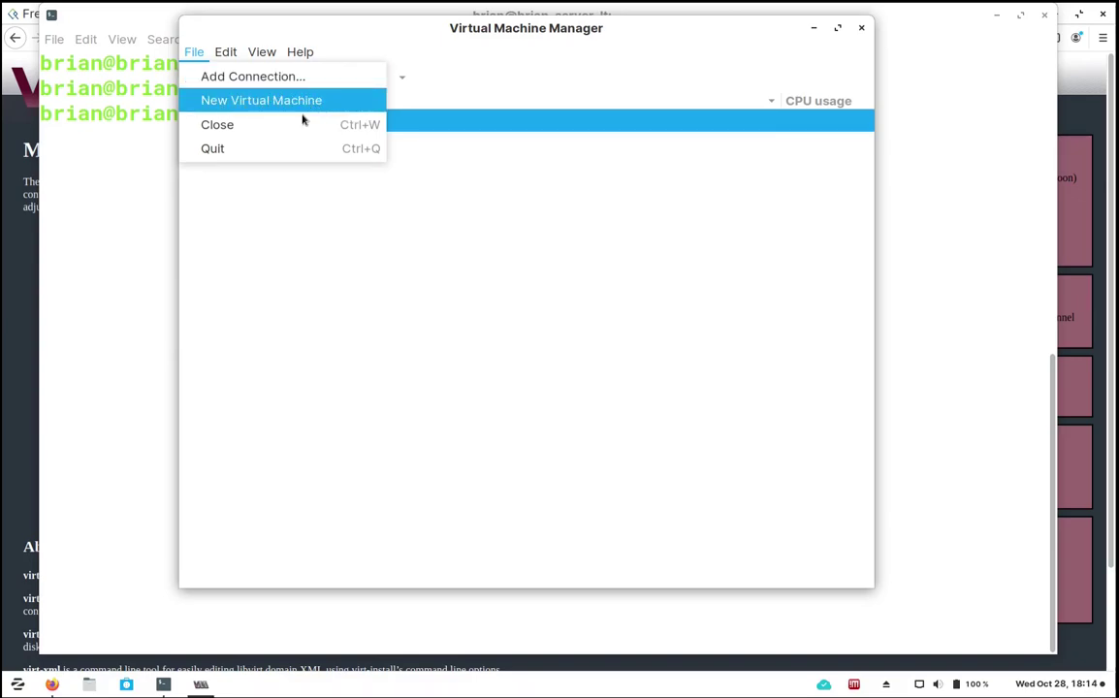
Look through the Edit, View > Graph and Help menus, then choose Edit > Preferences.
left_click(204, 47)
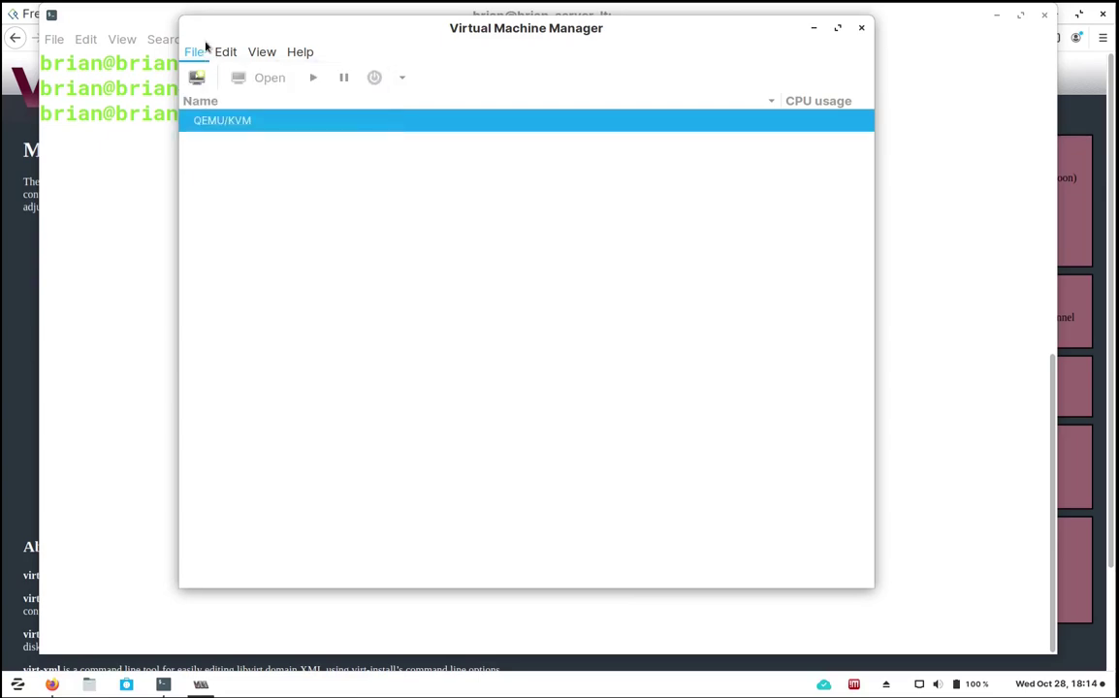
left_click(225, 54)
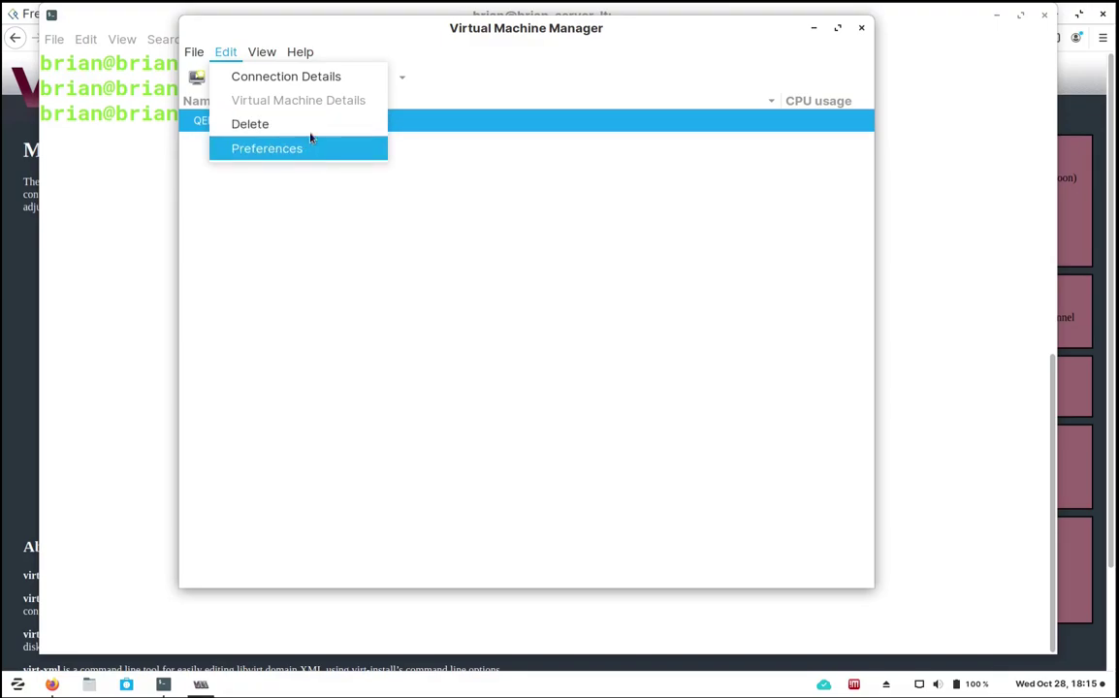
mouse_move(267, 55)
mouse_move(295, 80)
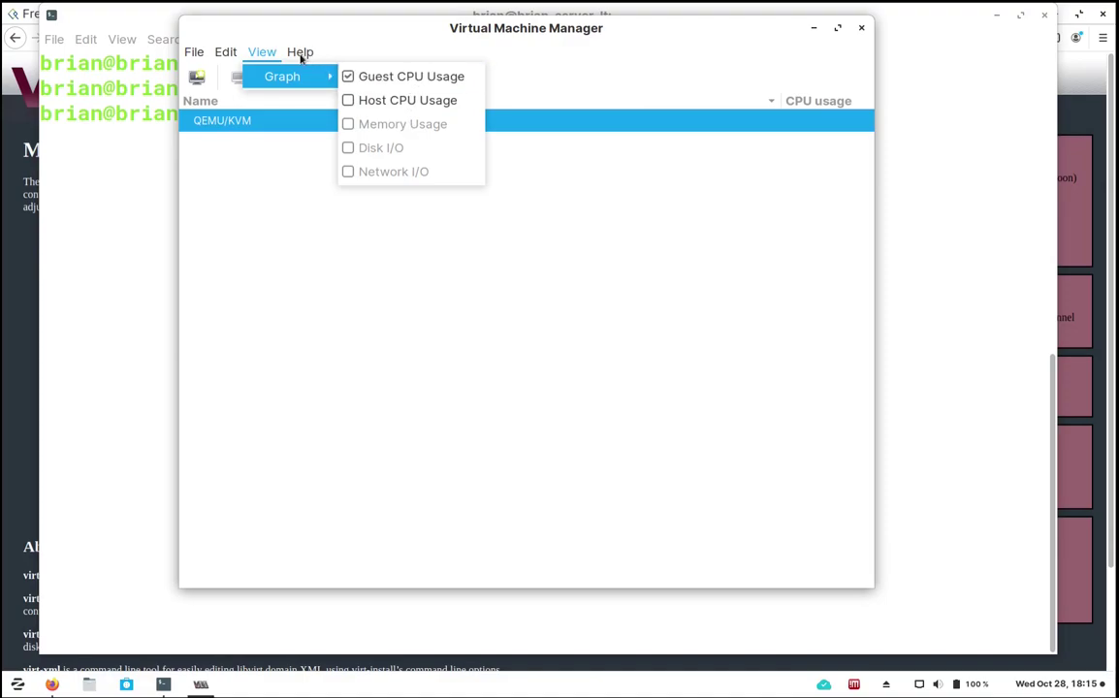
mouse_move(311, 59)
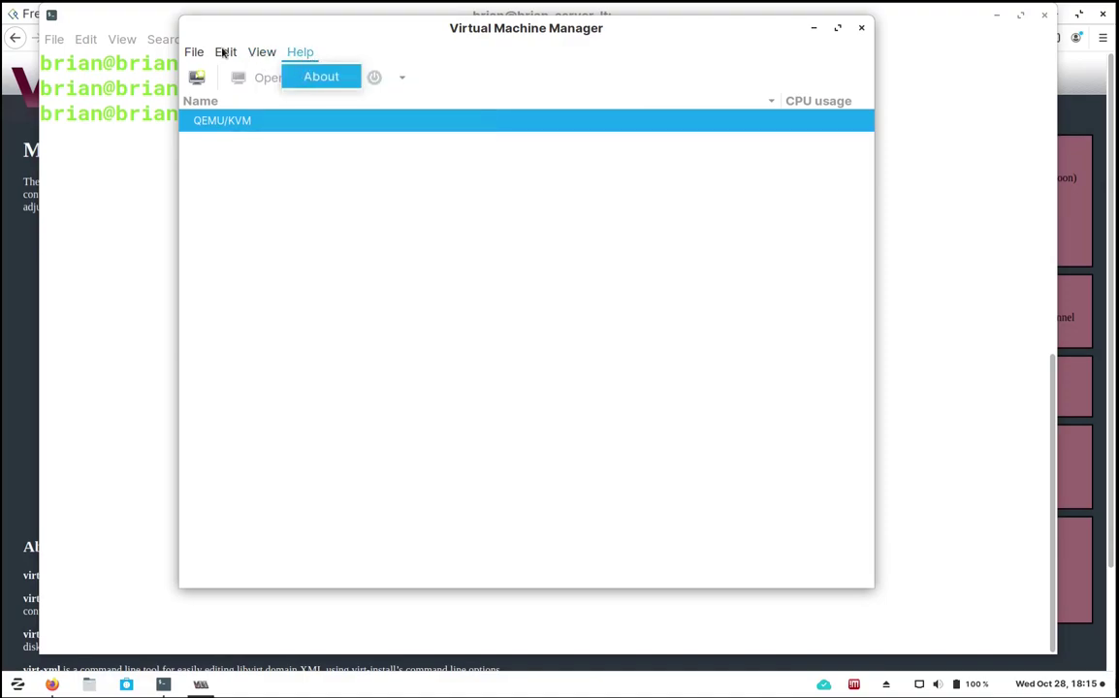
mouse_move(223, 54)
left_click(238, 149)
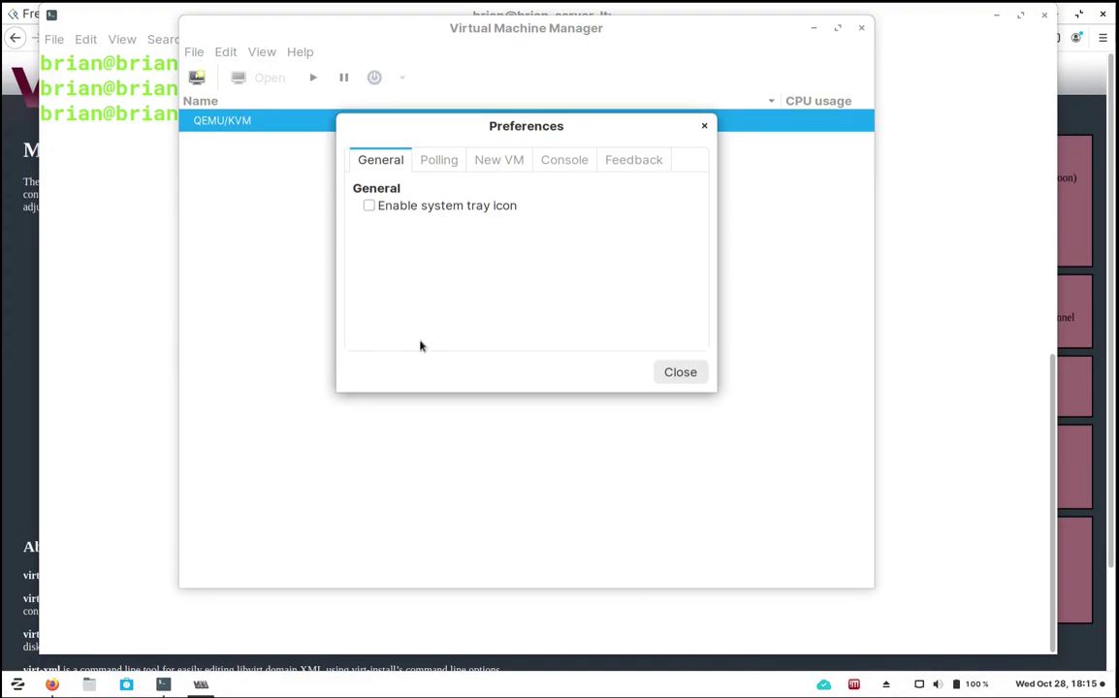
Review Polling and New VM preferences, keeping CPU and graphics (spice) at system defaults, then view Console.
left_click(439, 160)
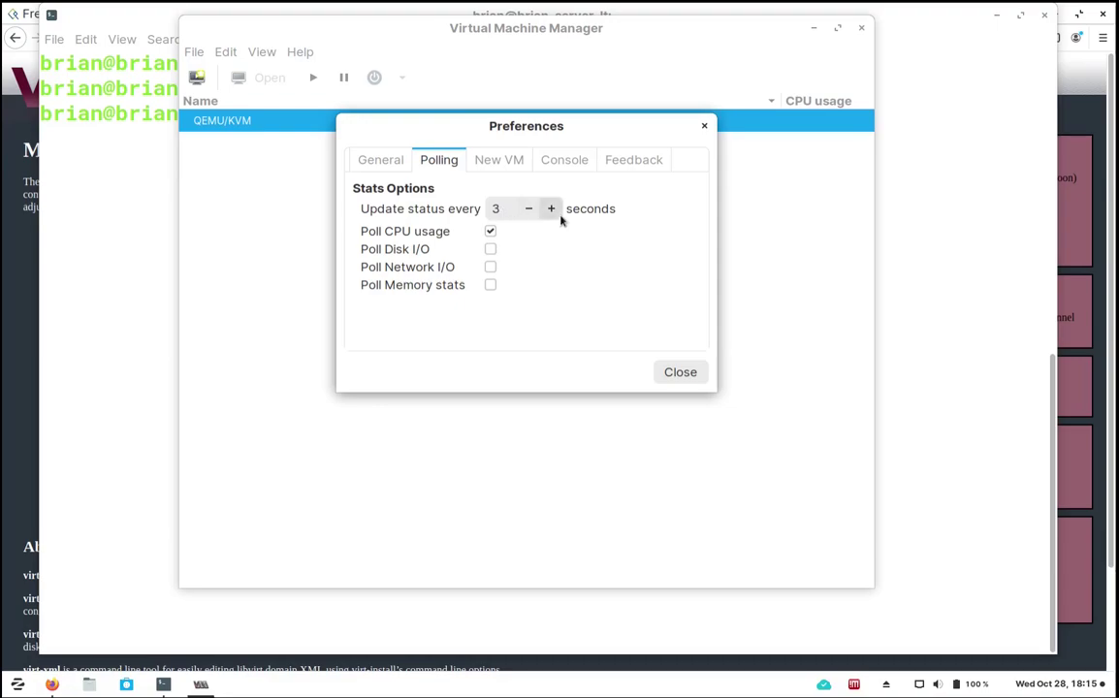
left_click(495, 164)
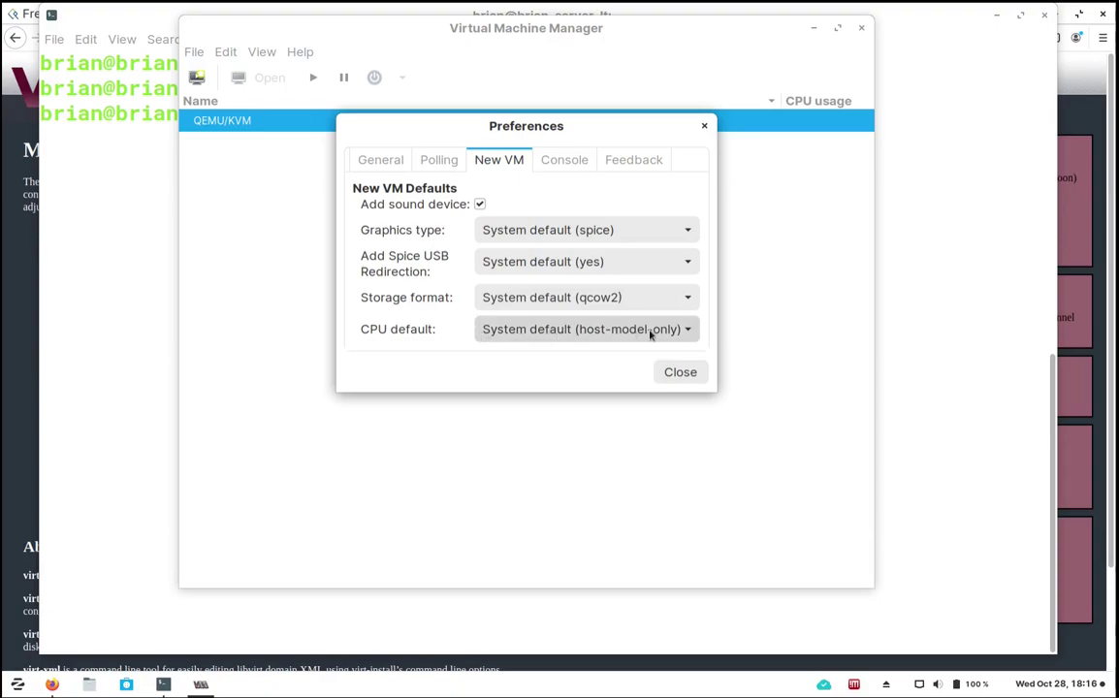
left_click(689, 333)
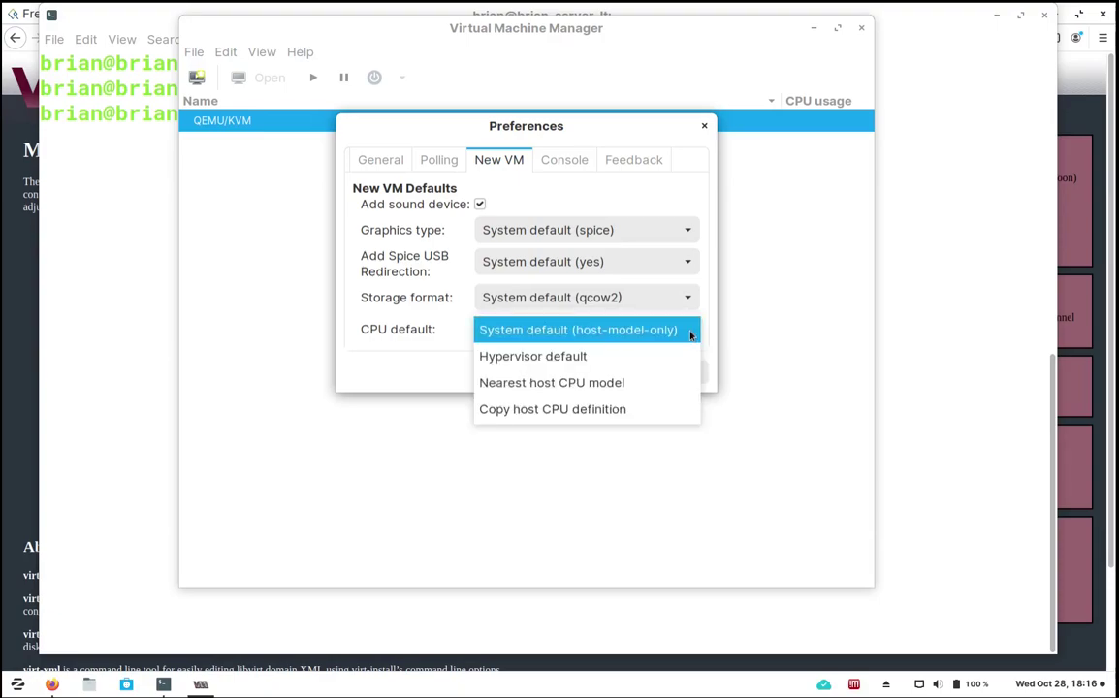
left_click(691, 335)
left_click(691, 233)
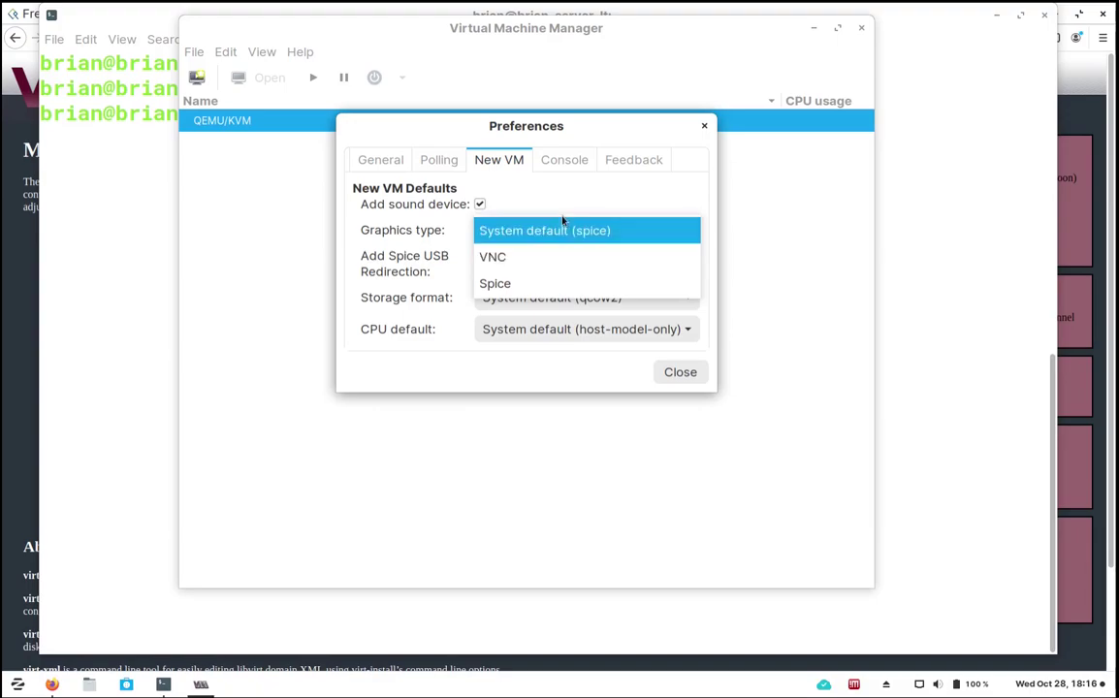
left_click(563, 231)
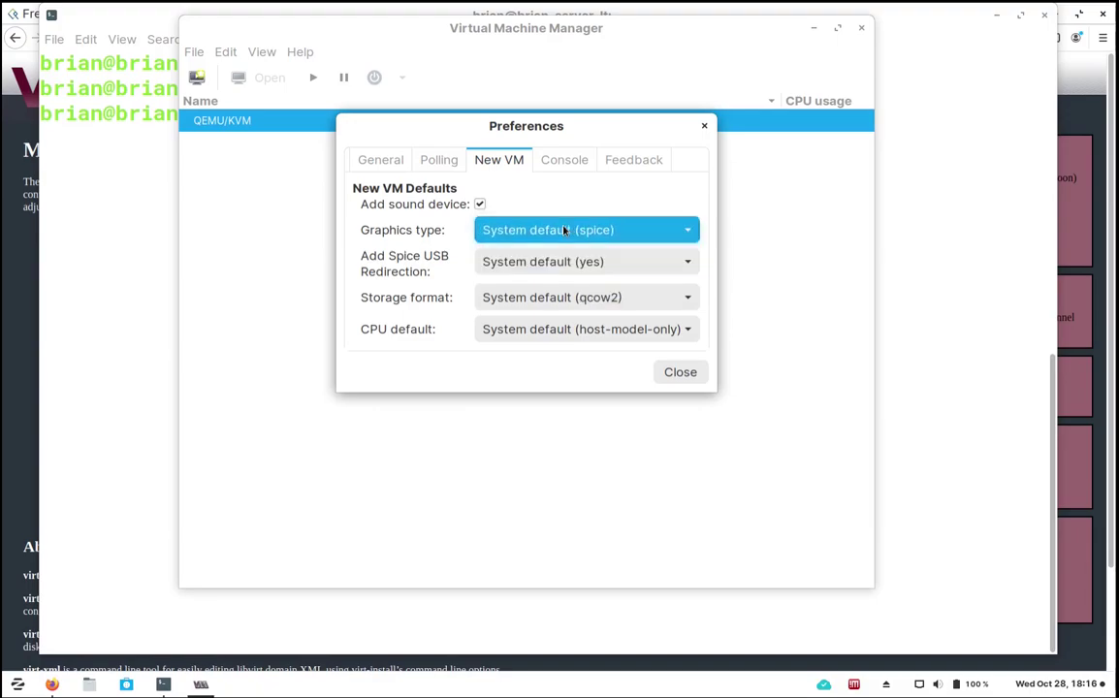
left_click(557, 161)
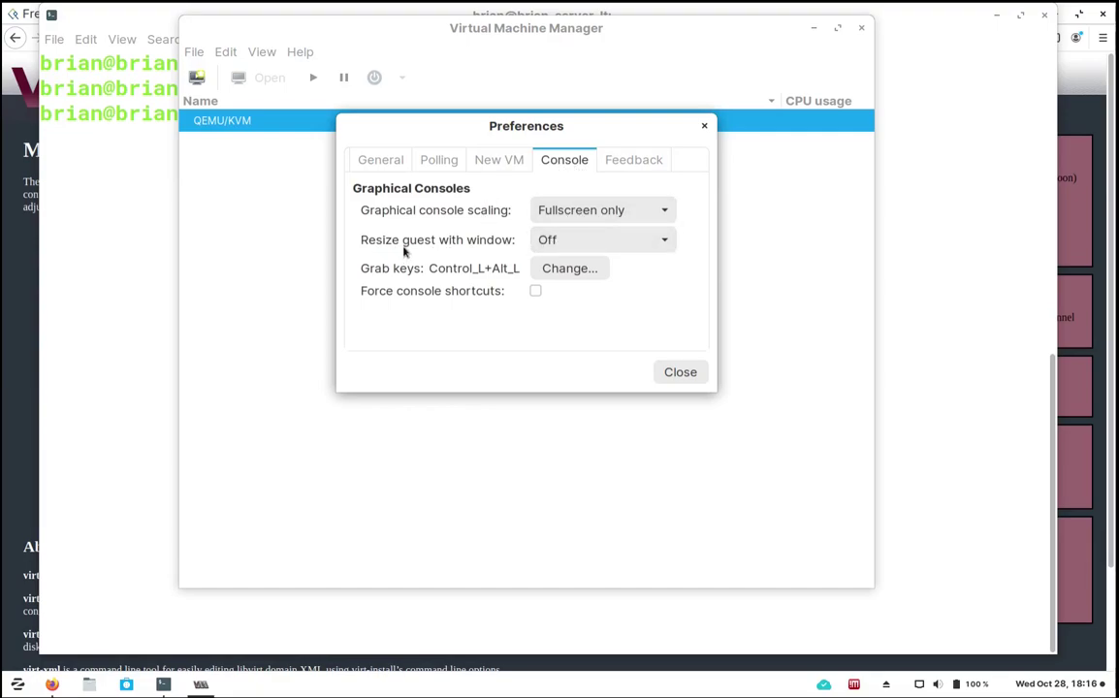
Switch 'Resize guest with window' from Off to On, then glance at Feedback and return.
mouse_move(449, 250)
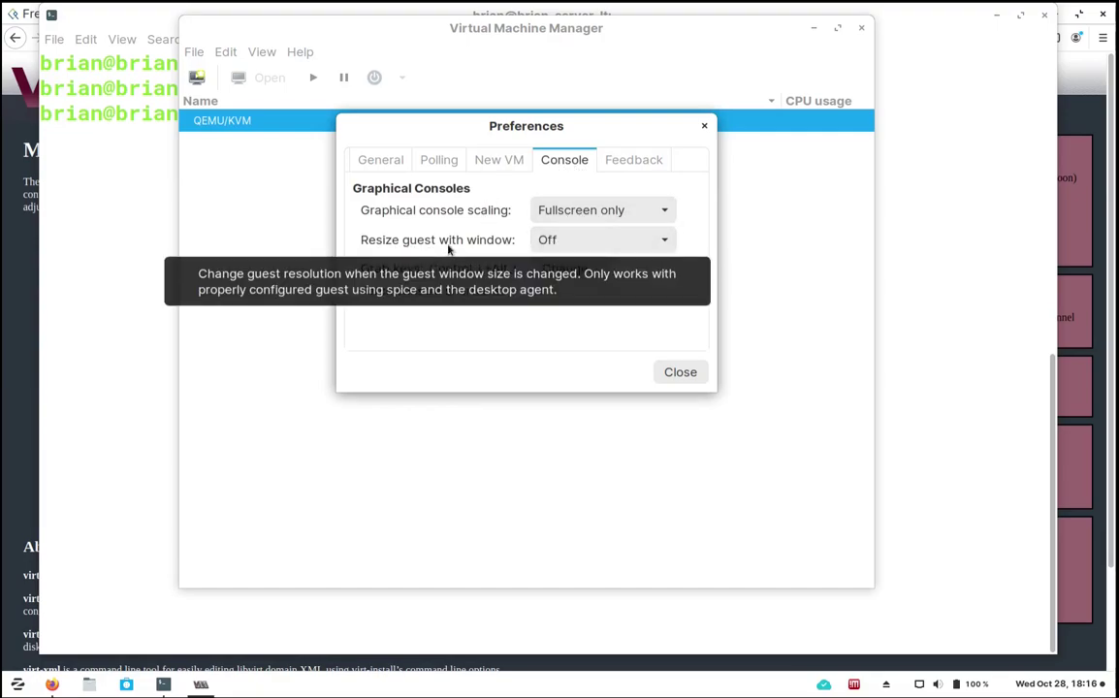
left_click(620, 242)
left_click(625, 244)
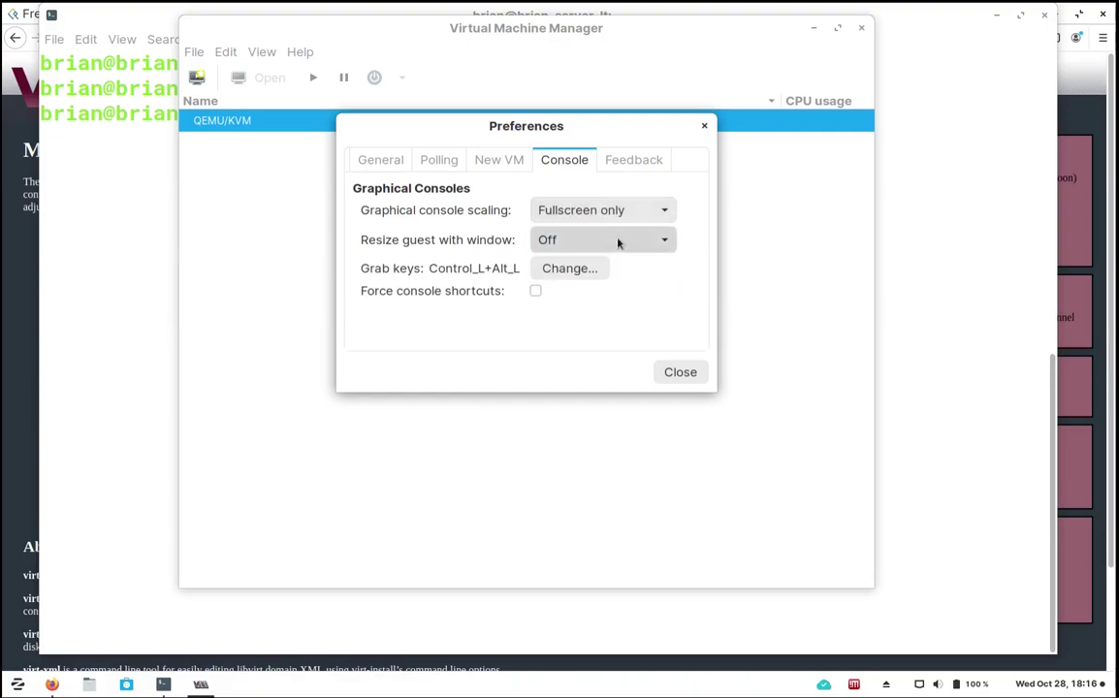
left_click(619, 244)
left_click(616, 264)
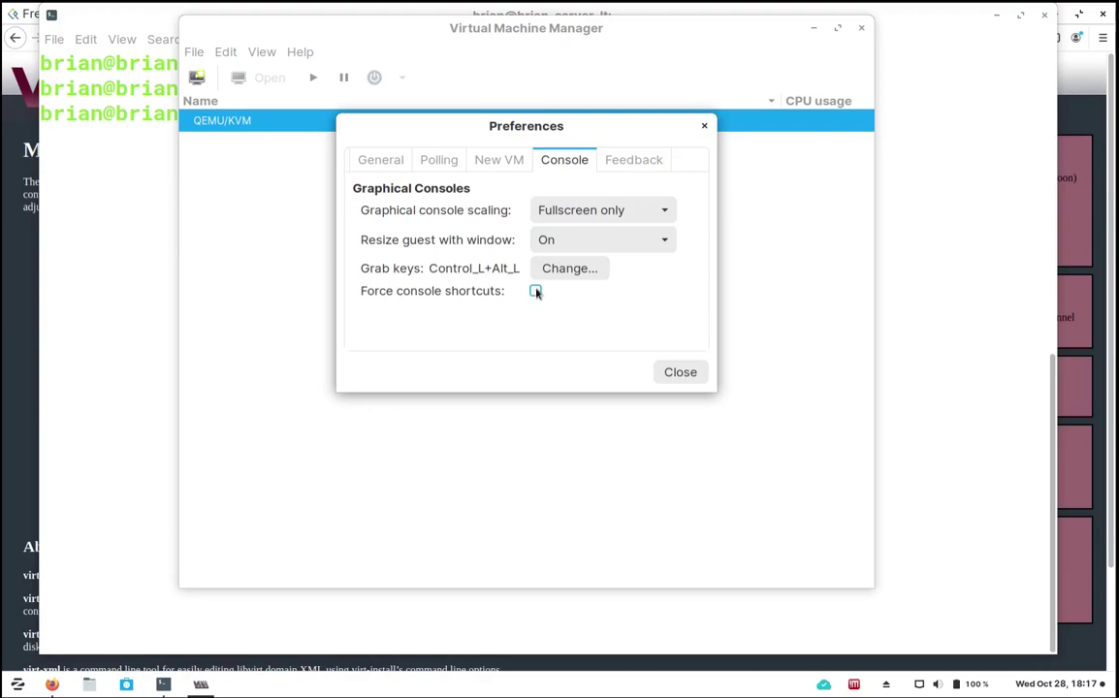
left_click(614, 163)
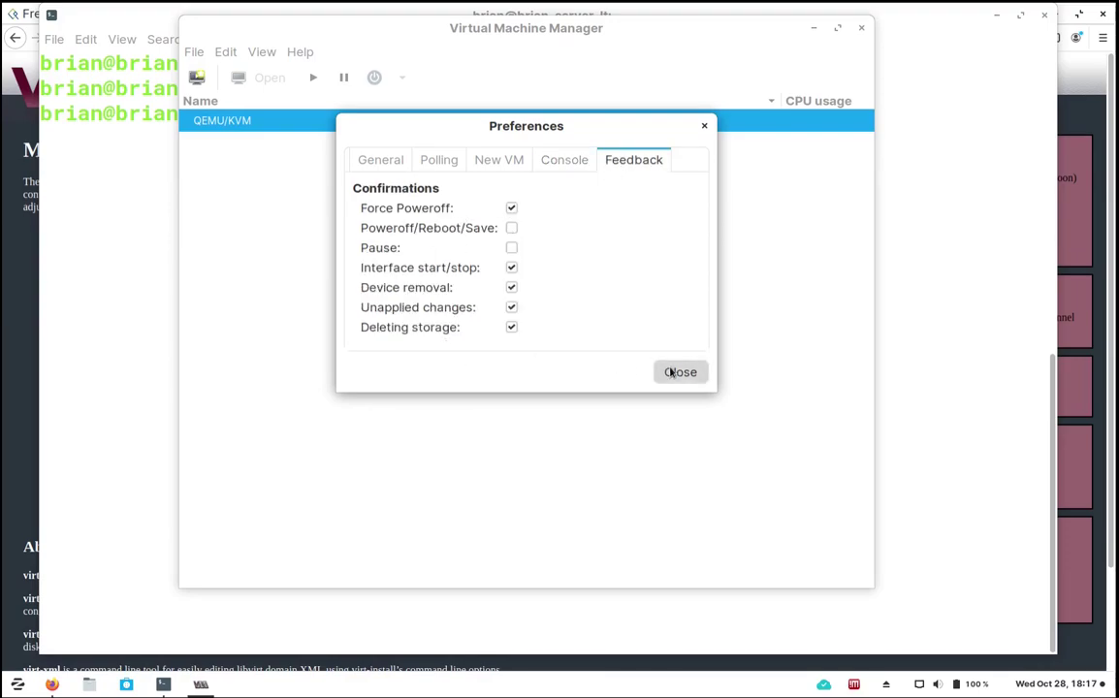
left_click(557, 160)
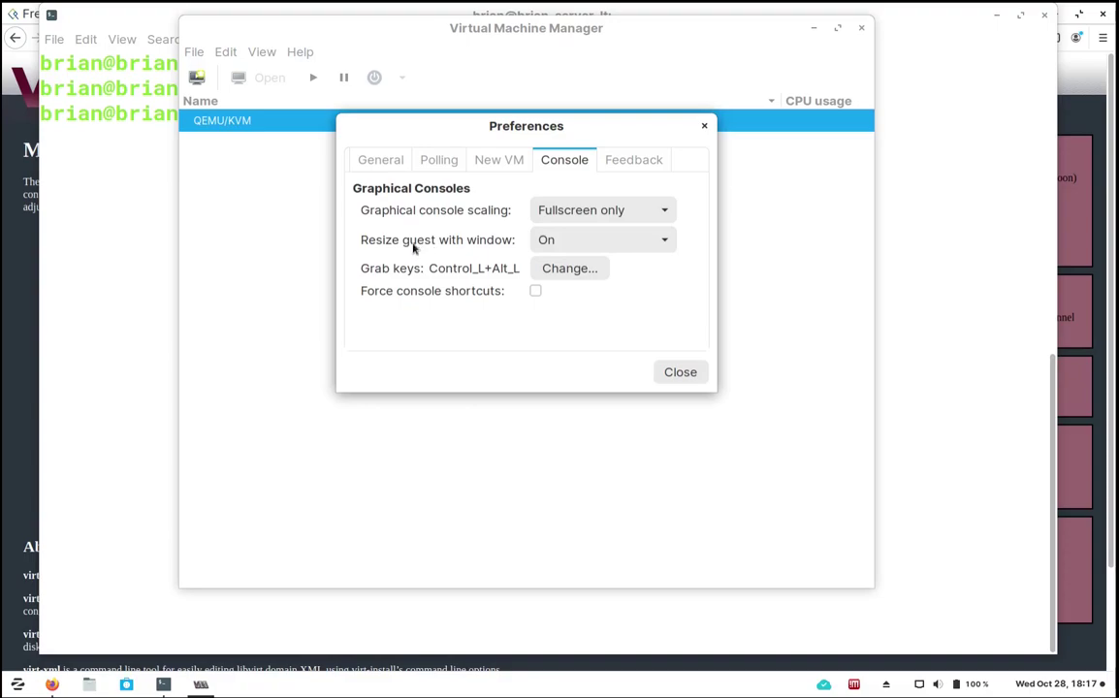
Close Preferences and nudge the manager window slightly left and down.
left_click(678, 373)
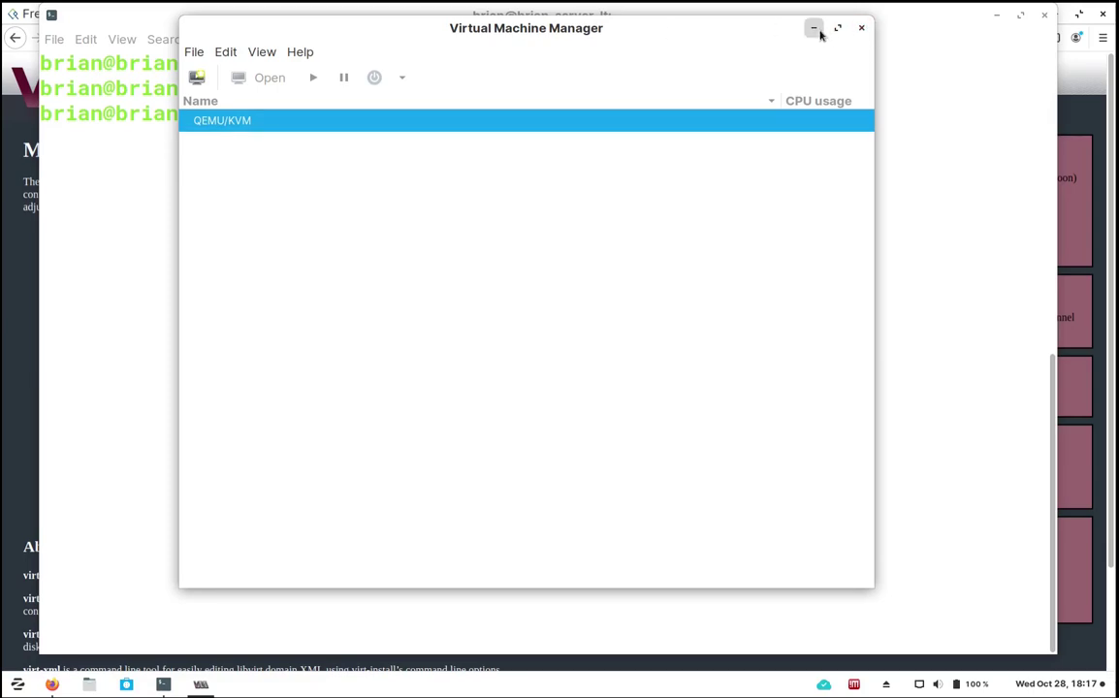
left_click_drag(754, 26, 749, 29)
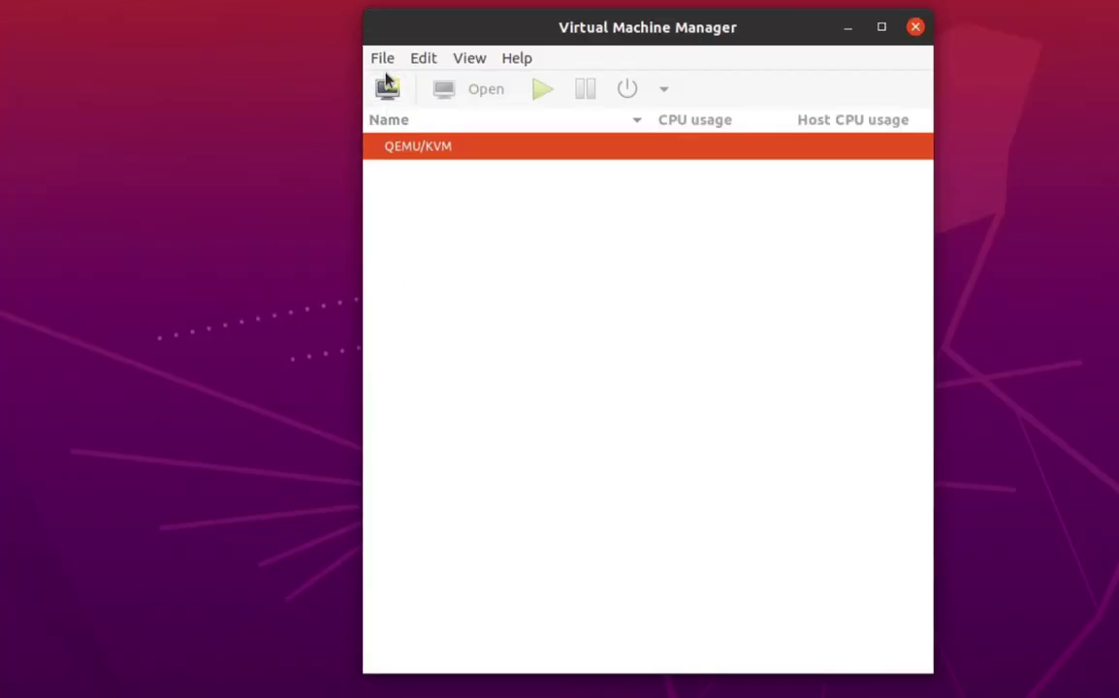
Start a new VM with Local install media selected and advance to step 2 of 5.
left_click(388, 88)
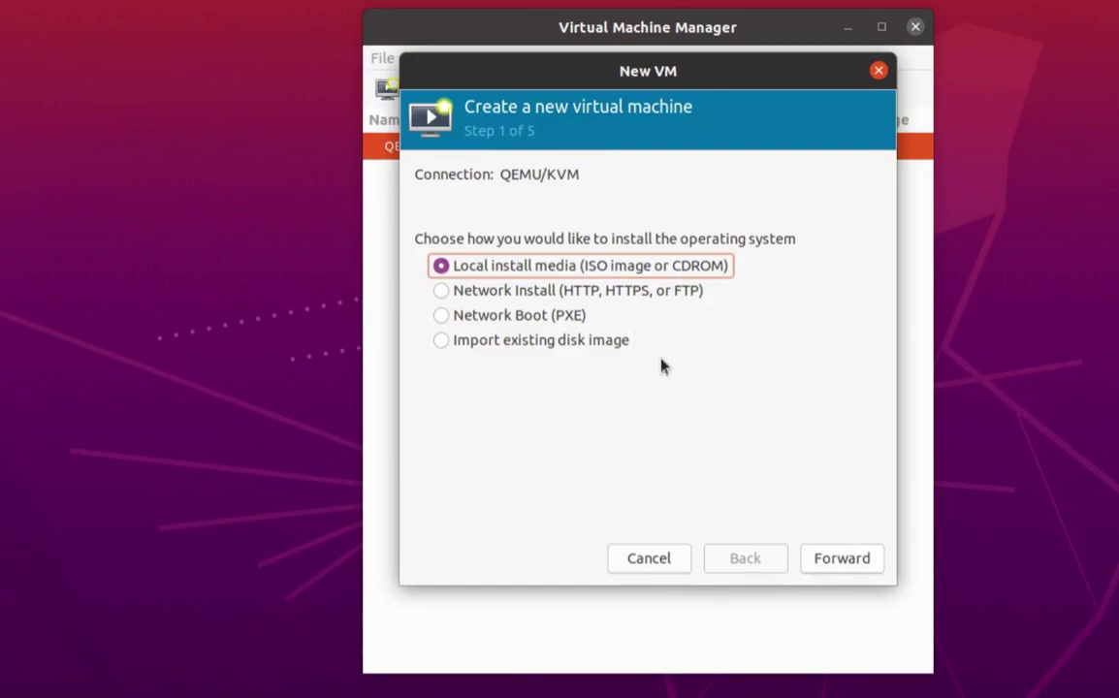
left_click(843, 560)
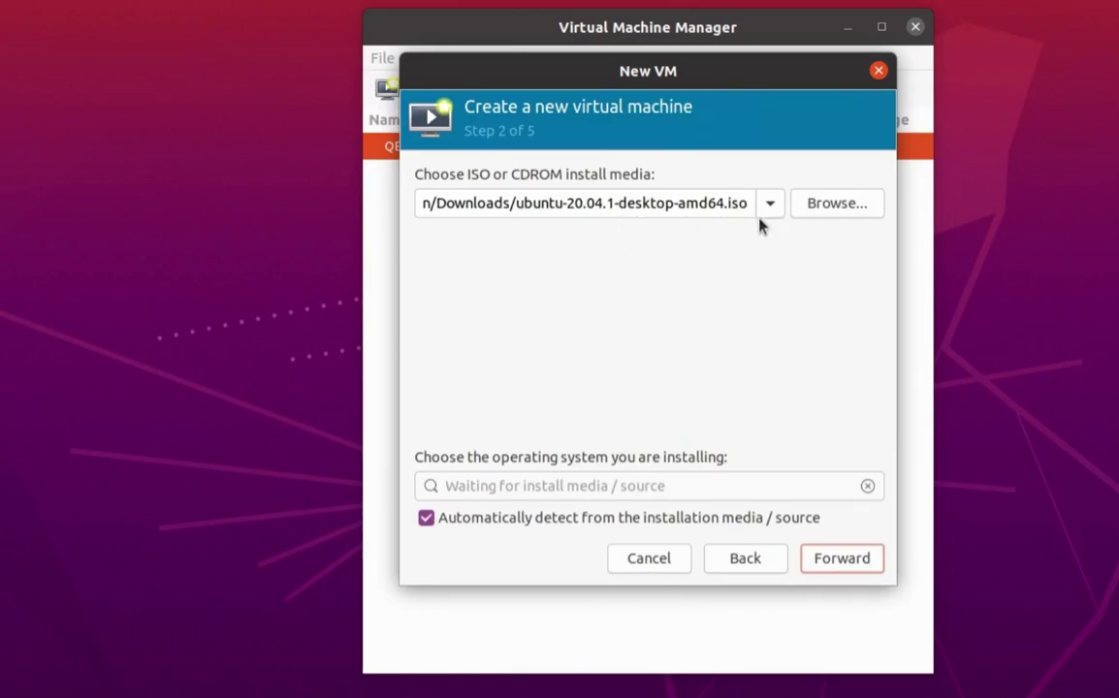
Choose Fedora-Workstation-Live-x86_64-32-1.6.iso from the Downloads storage pool as the install media.
left_click(831, 206)
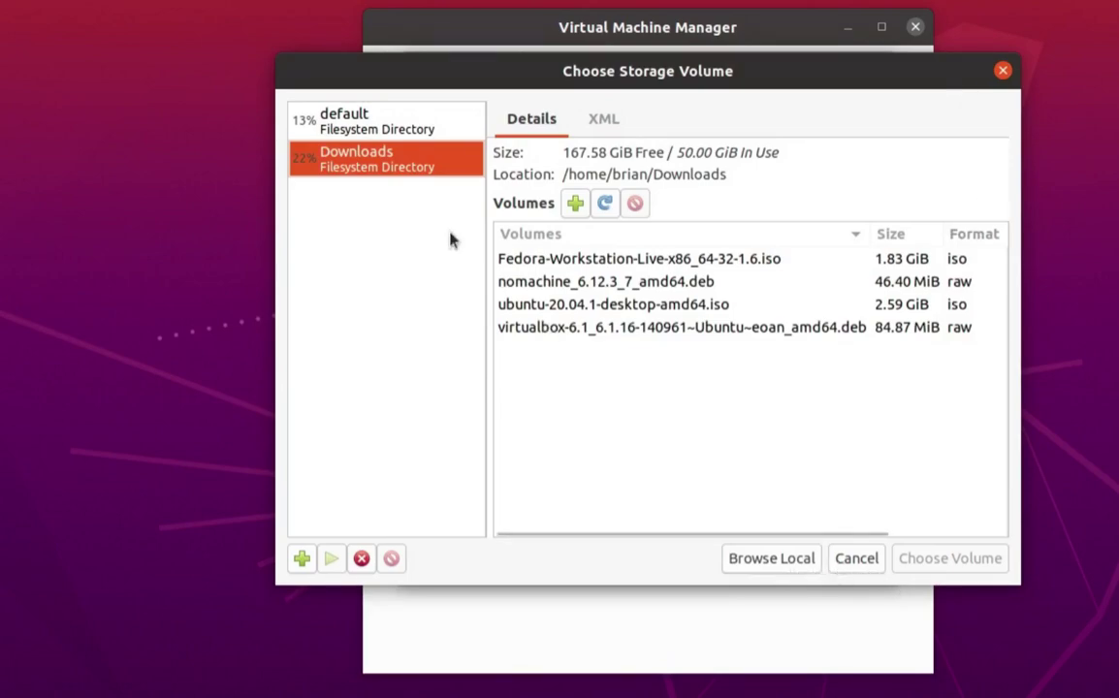
left_click(325, 114)
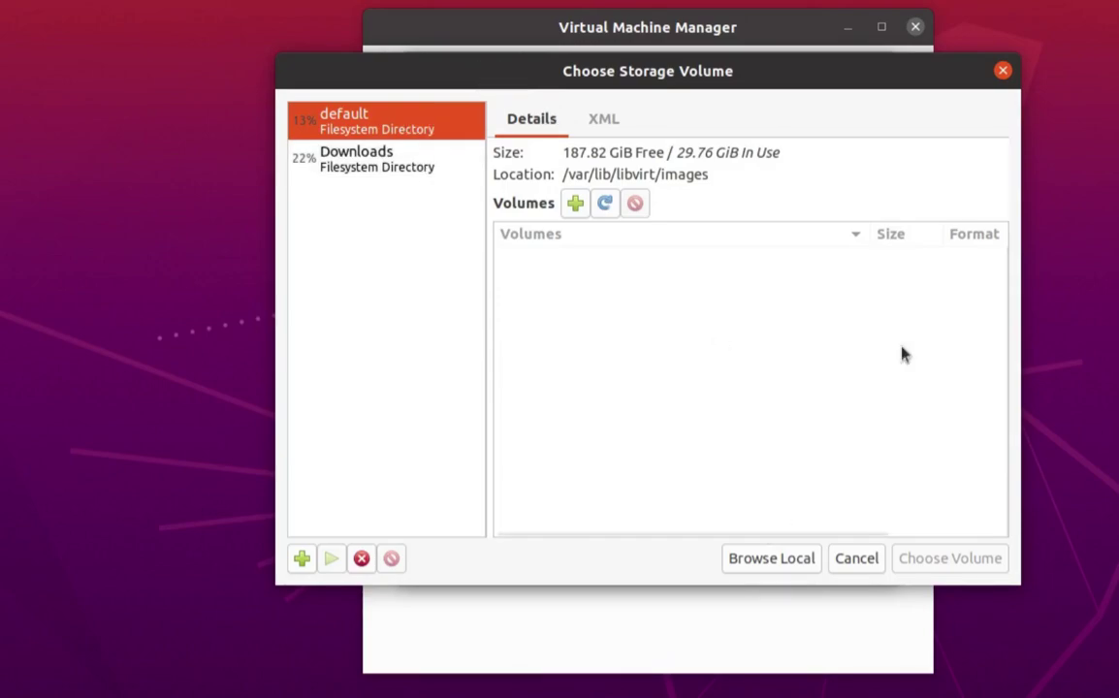
left_click(1003, 70)
left_click(837, 205)
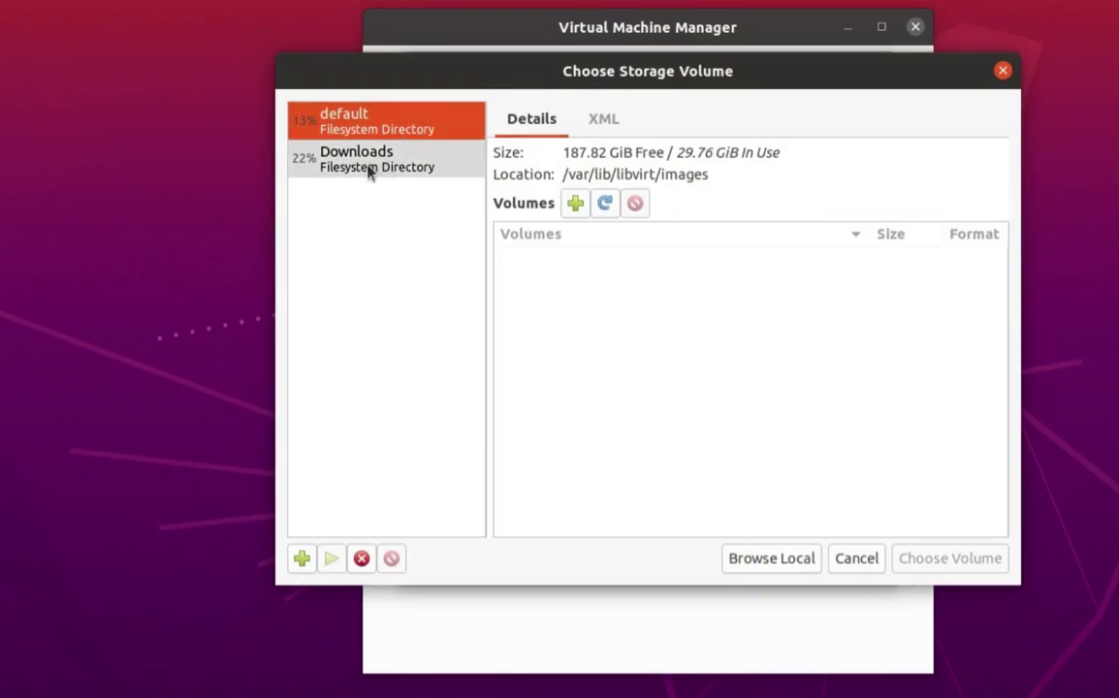
left_click(369, 173)
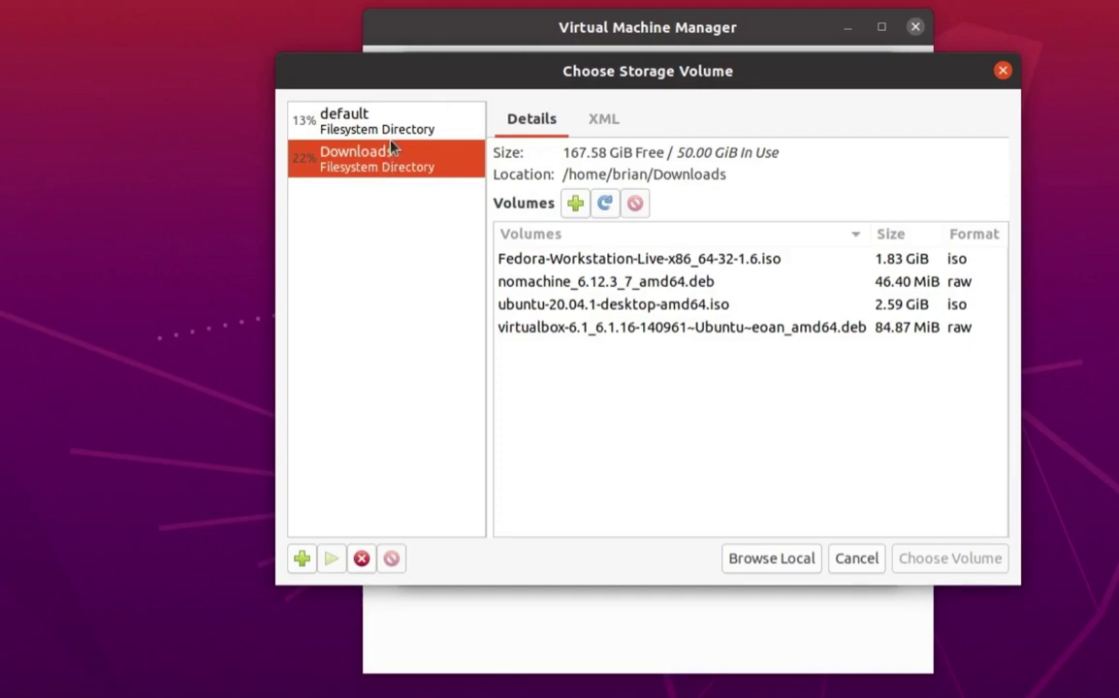
left_click(392, 129)
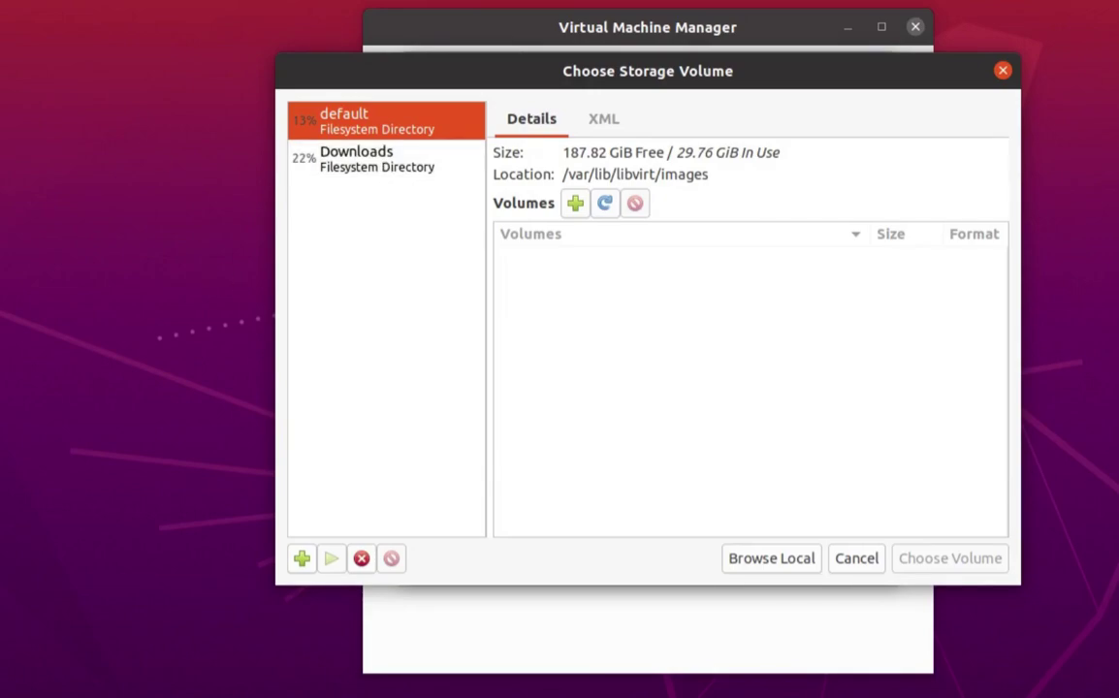
left_click(386, 151)
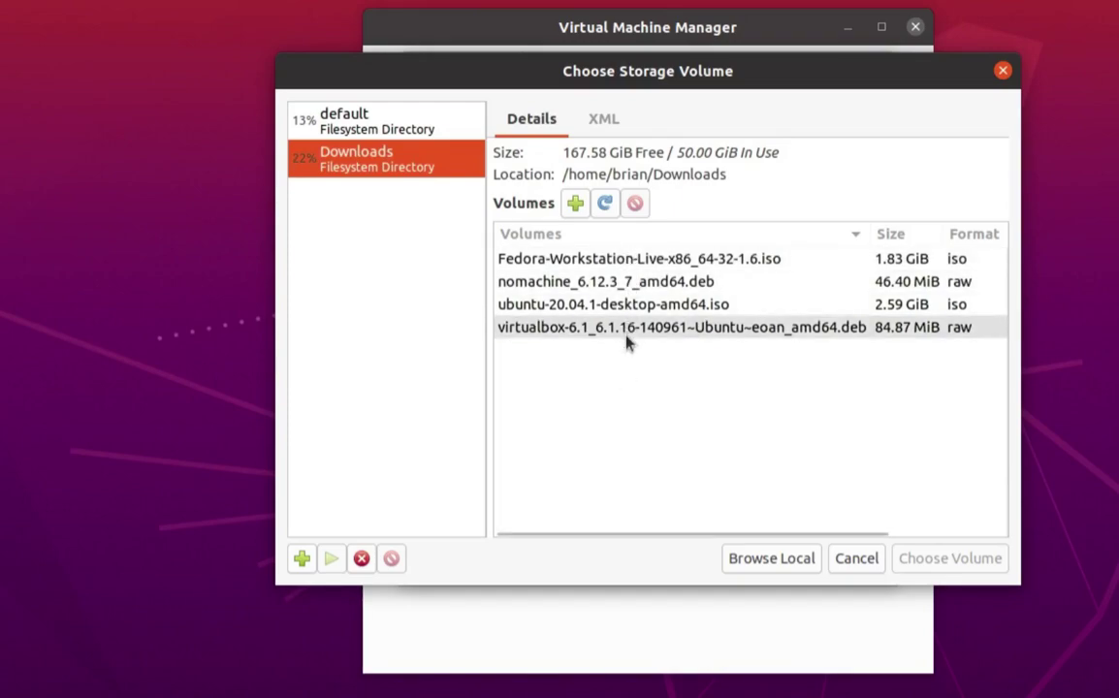
left_click(613, 264)
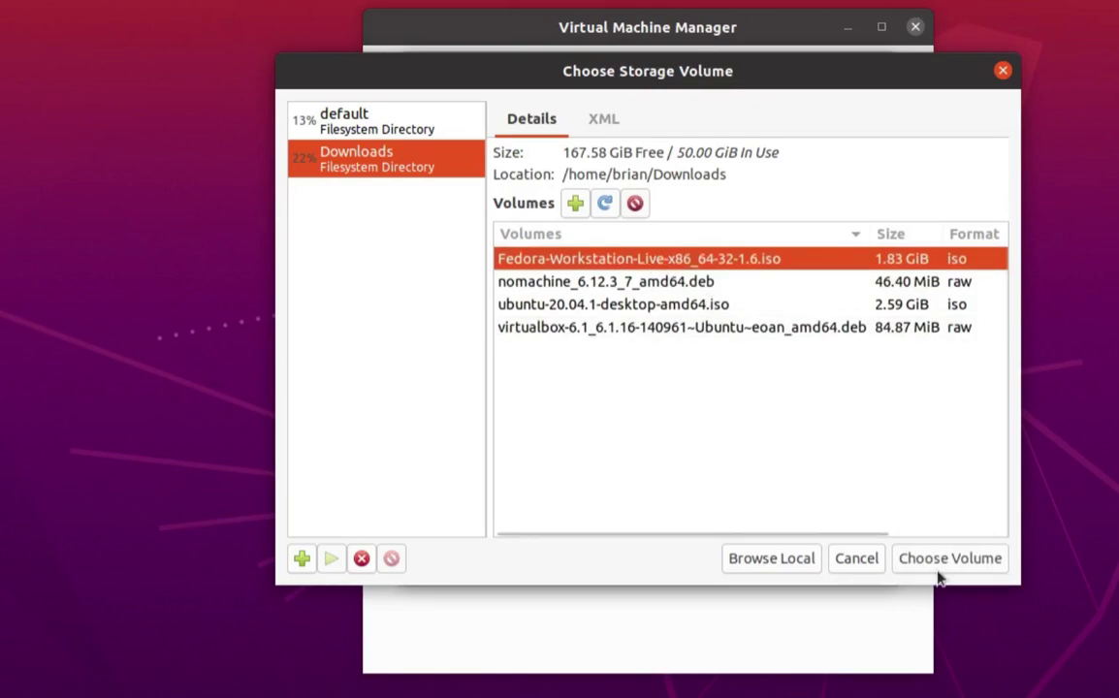
left_click(955, 565)
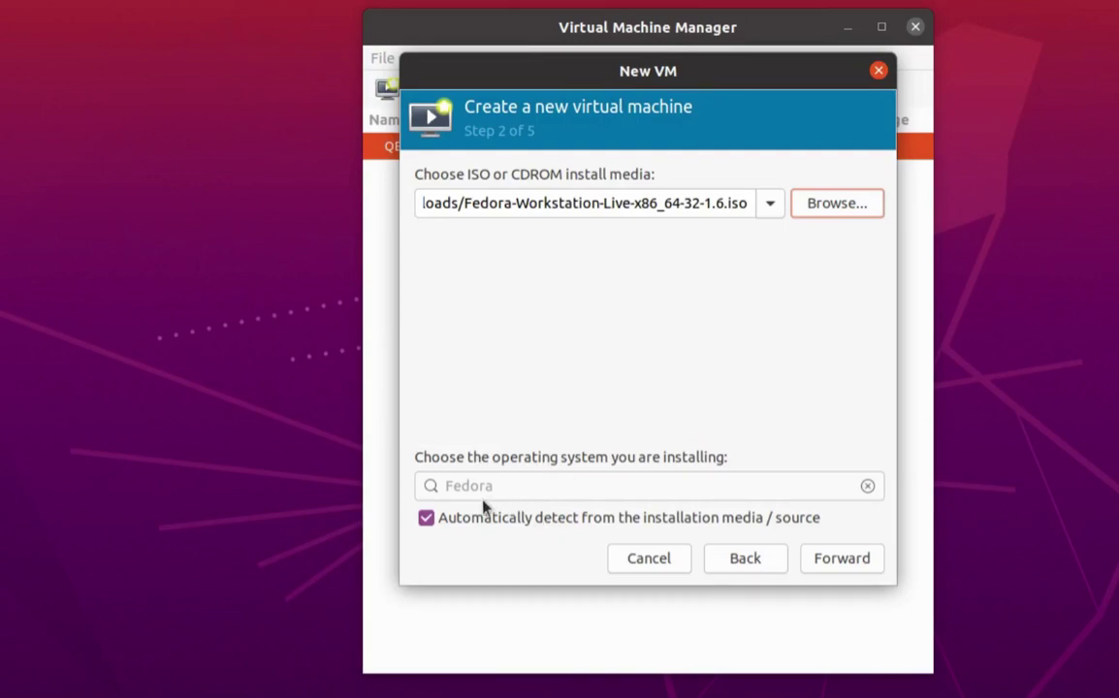
Search 'Fedo' and pick the generic Fedora OS entry, then re-enable detection from install media.
left_click(425, 519)
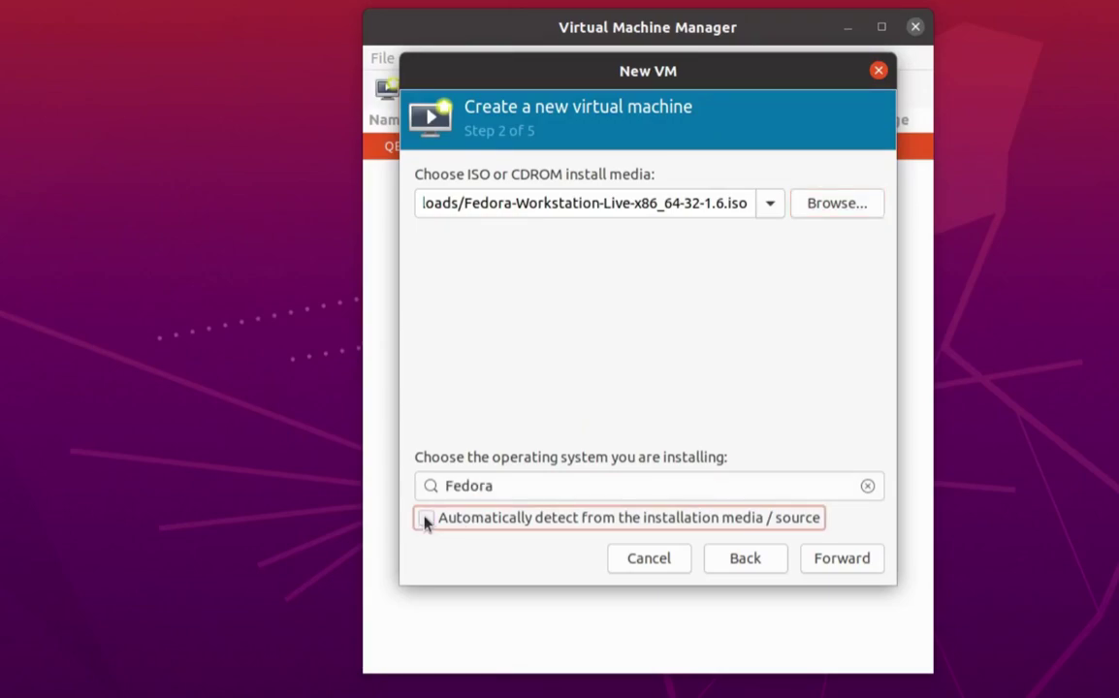
double_click(531, 486)
key("BackSpace")
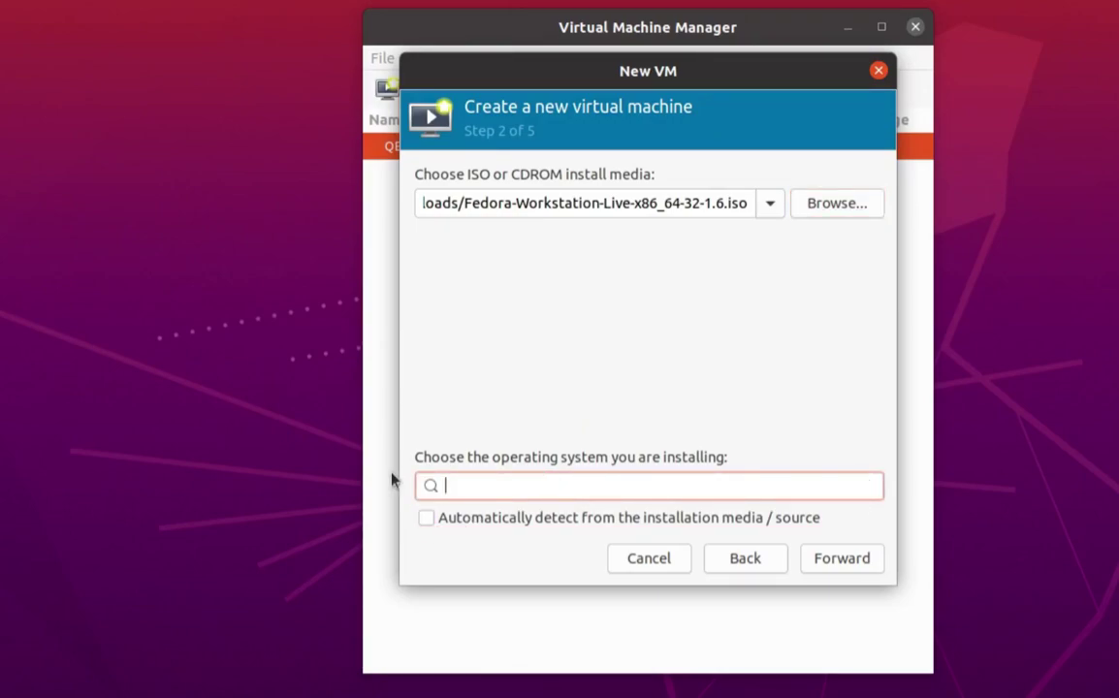
type("Fedo")
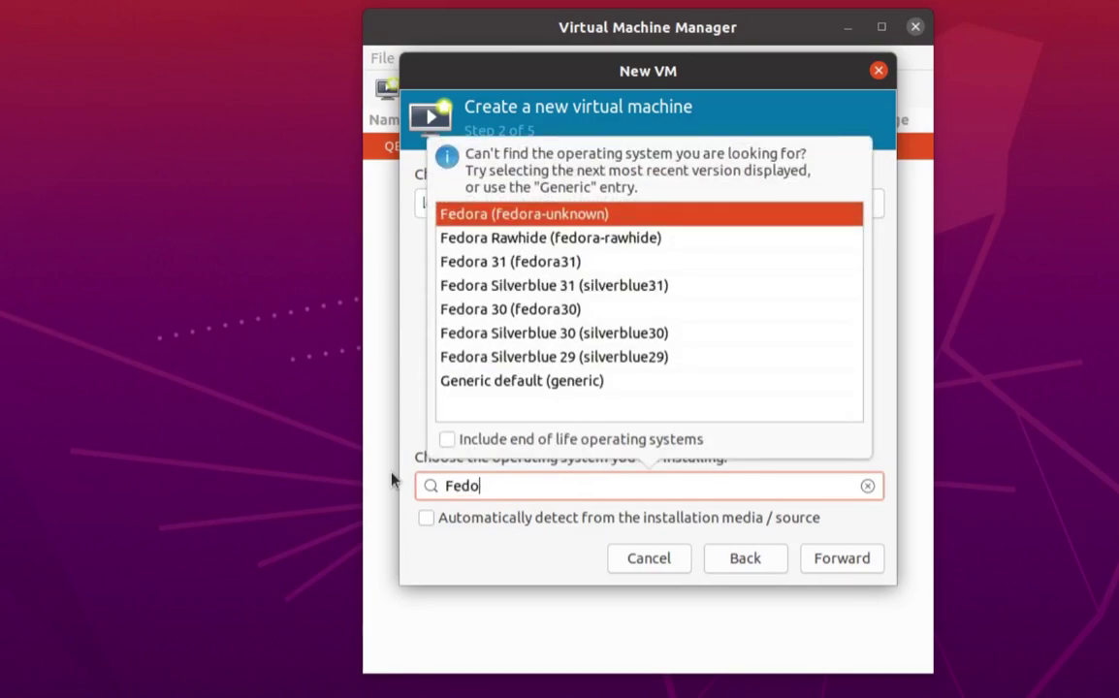
left_click(637, 223)
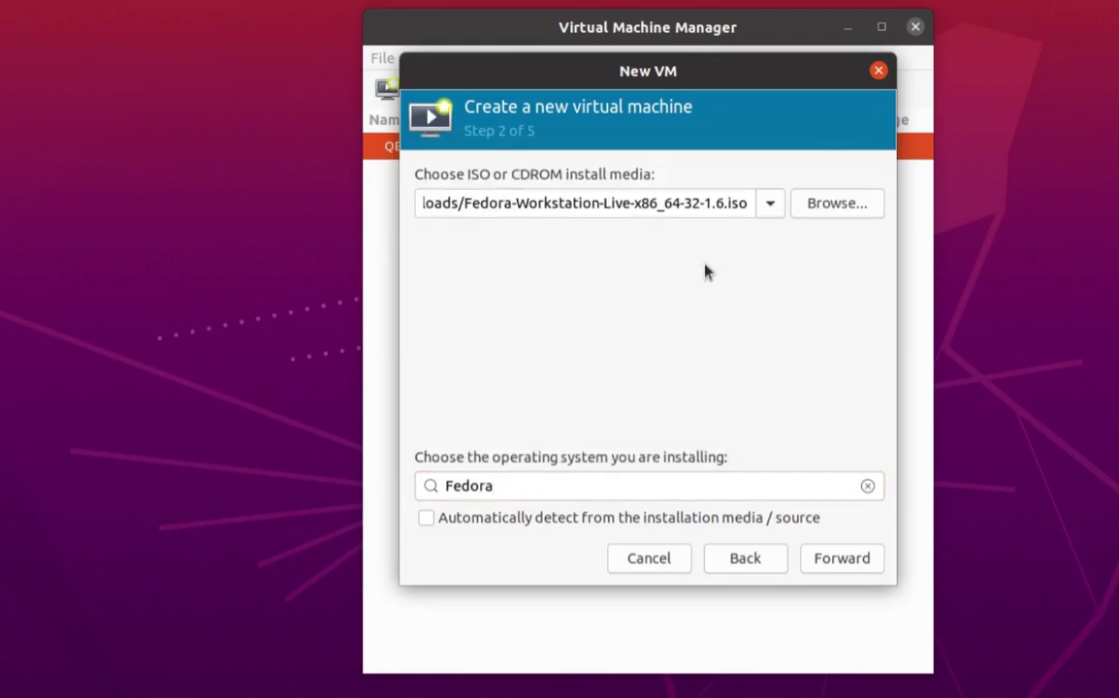
left_click(432, 519)
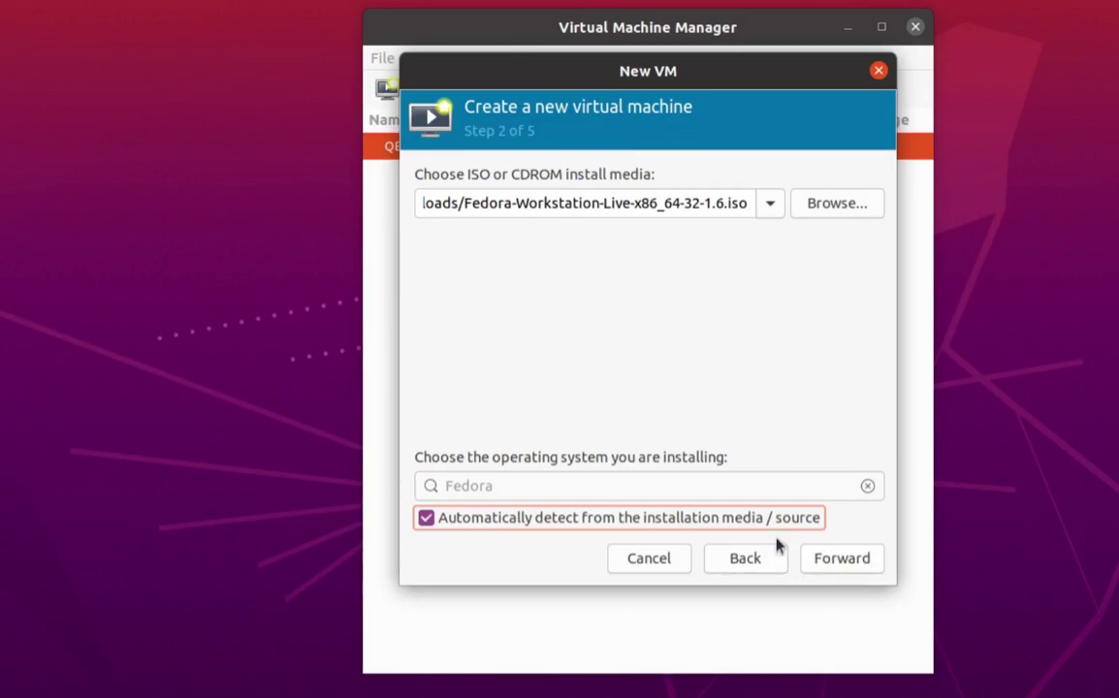
left_click(842, 559)
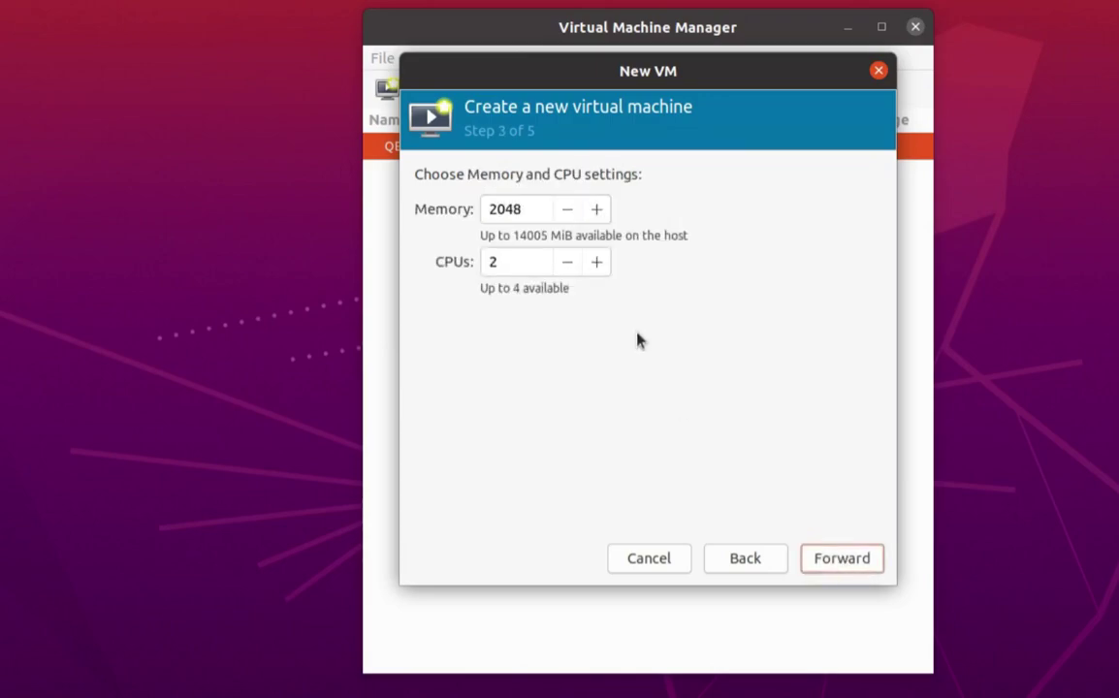
Change the VM memory from 2048 to 4096 MiB and move on to storage settings.
left_click(534, 210)
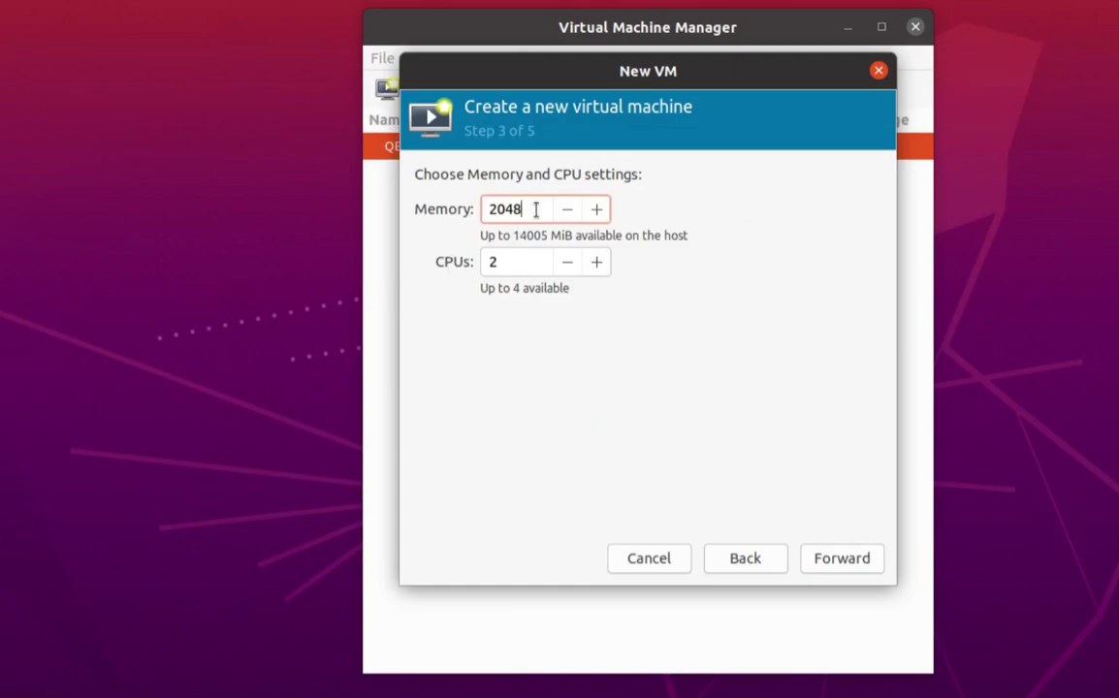
left_click_drag(534, 209, 446, 200)
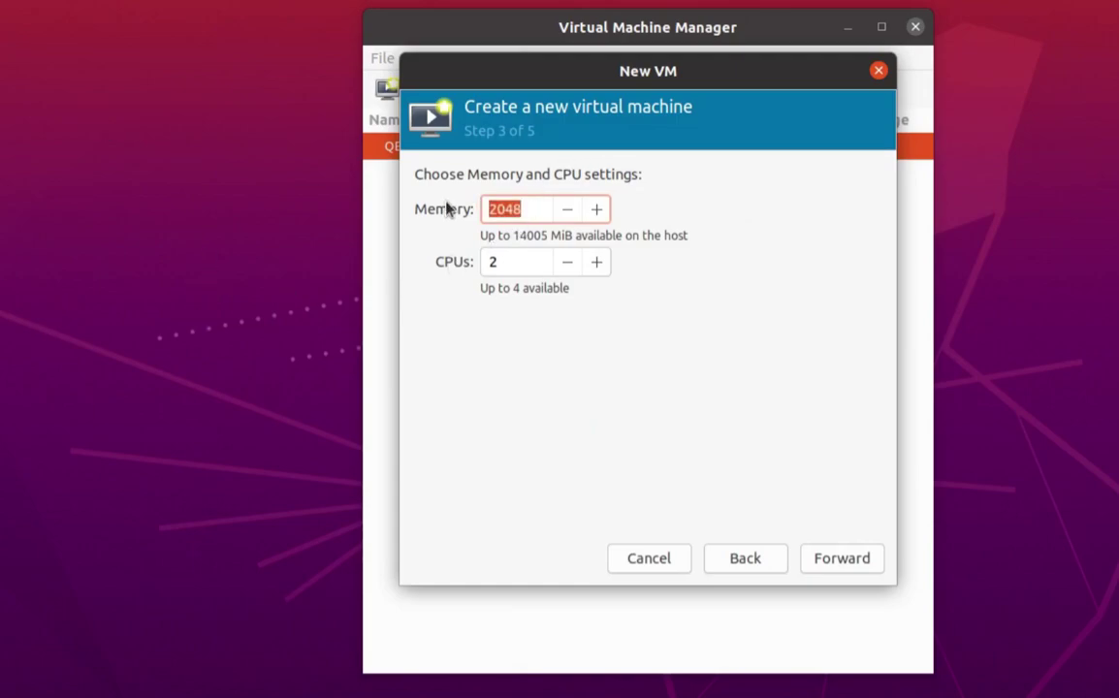
type("4096")
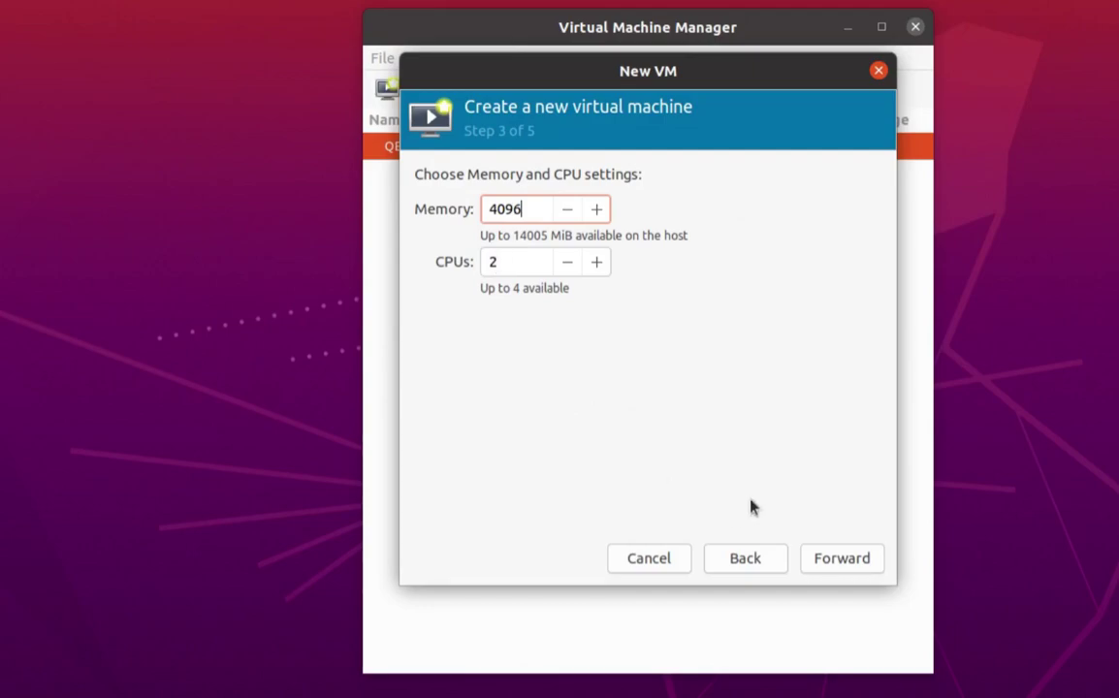
left_click(829, 566)
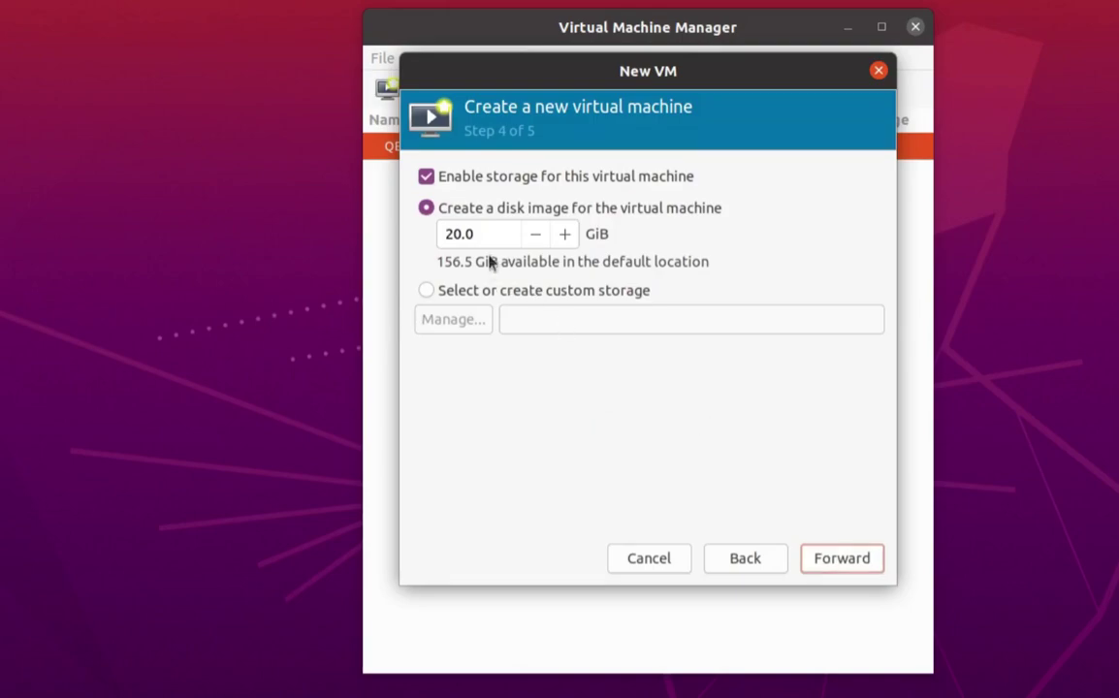
Replace the 20.0 GiB disk image size with 15.
double_click(431, 234)
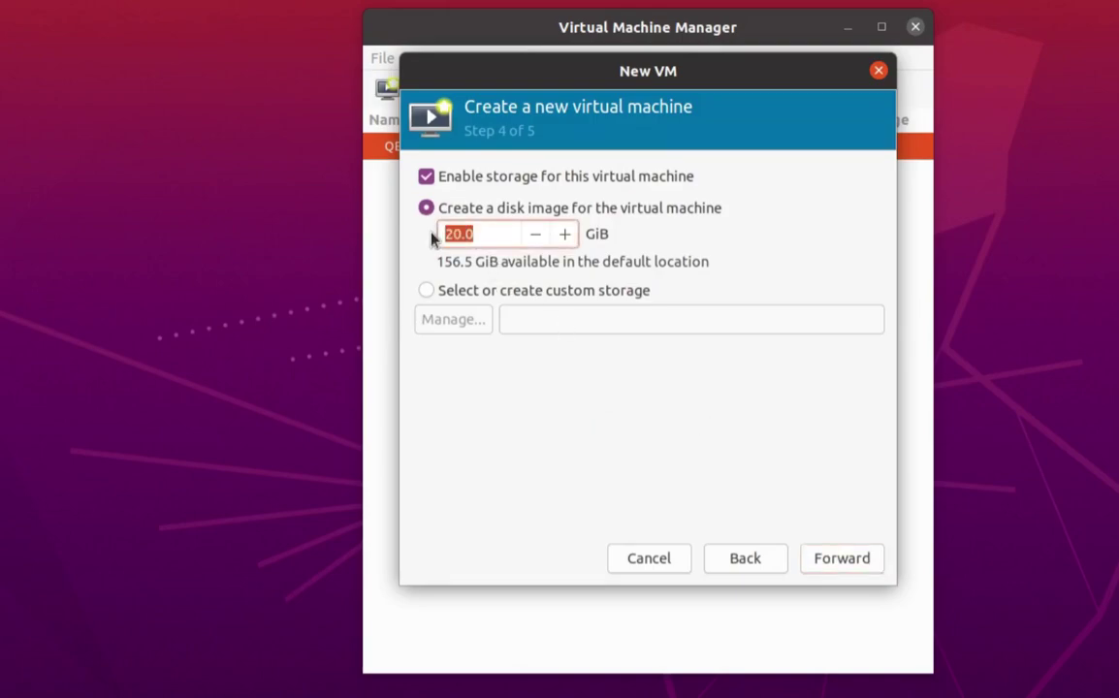
type("15")
On the final summary page, rename the VM from fedora to Fedora-IPA-Server.
left_click(840, 560)
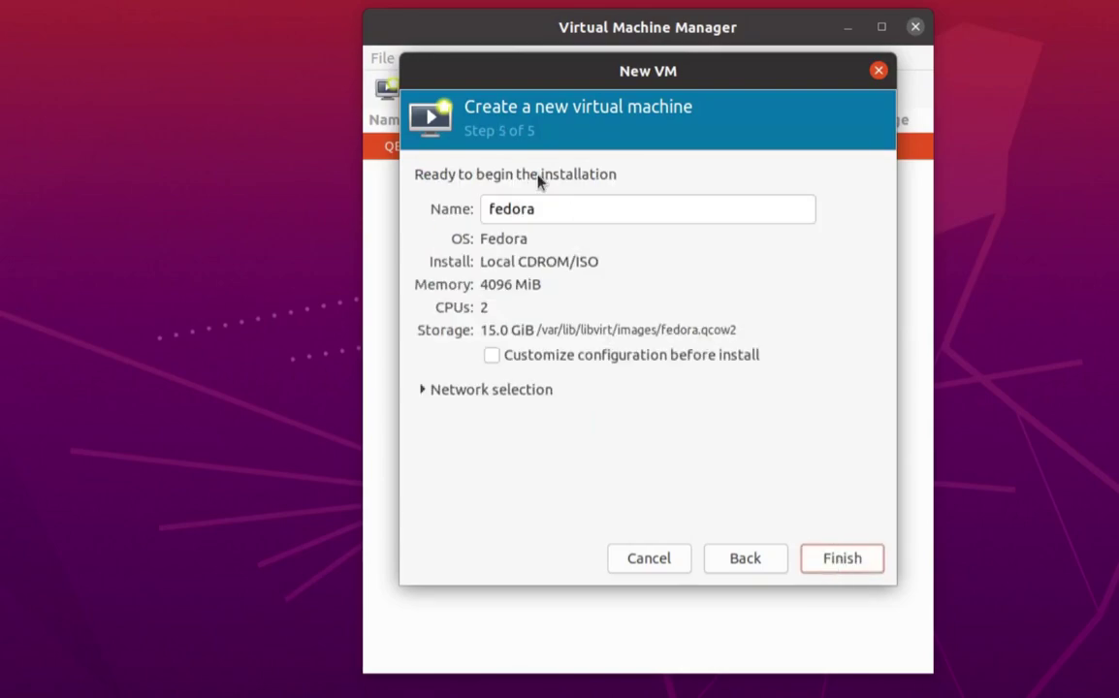
left_click_drag(554, 212, 463, 201)
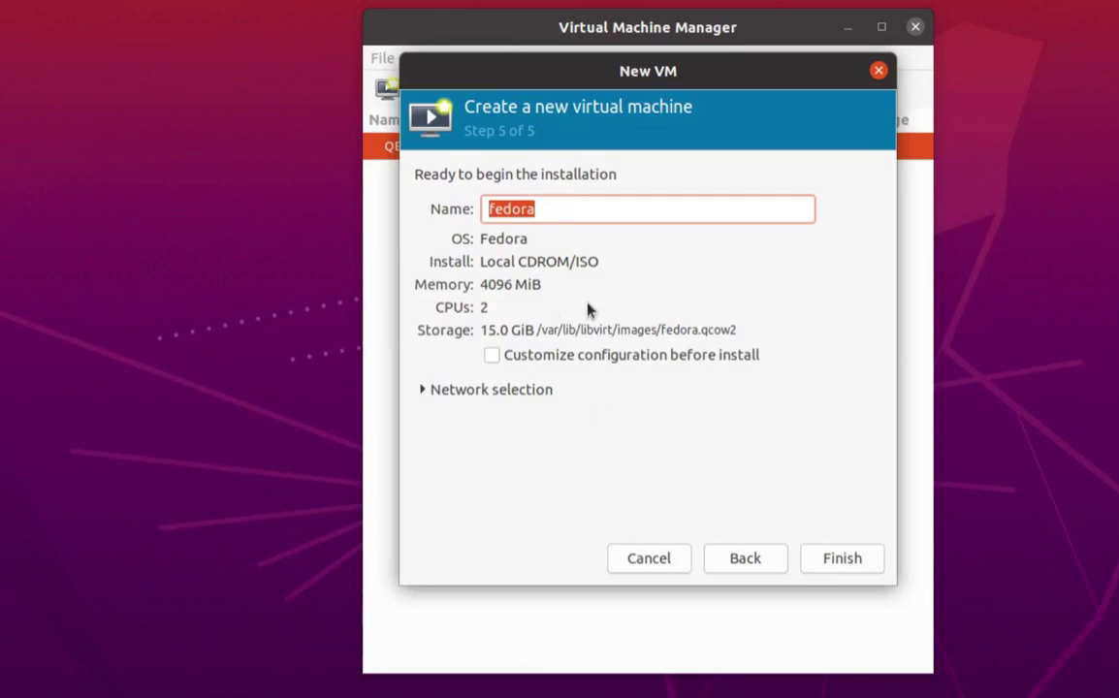
type("Fedo")
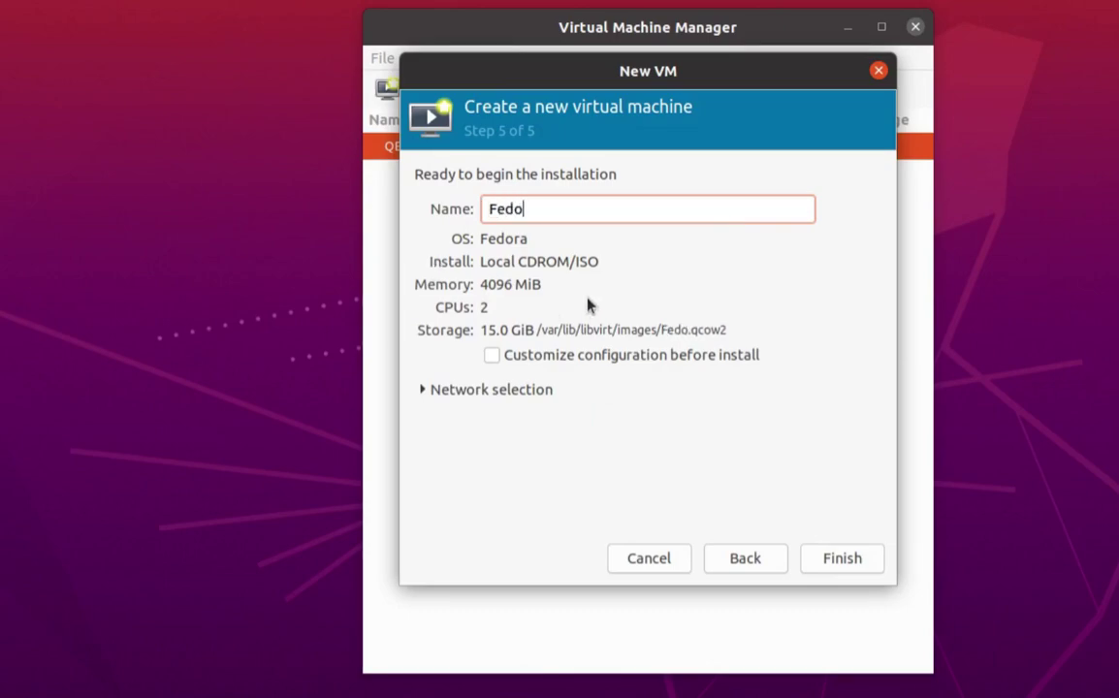
type("ra-IPA")
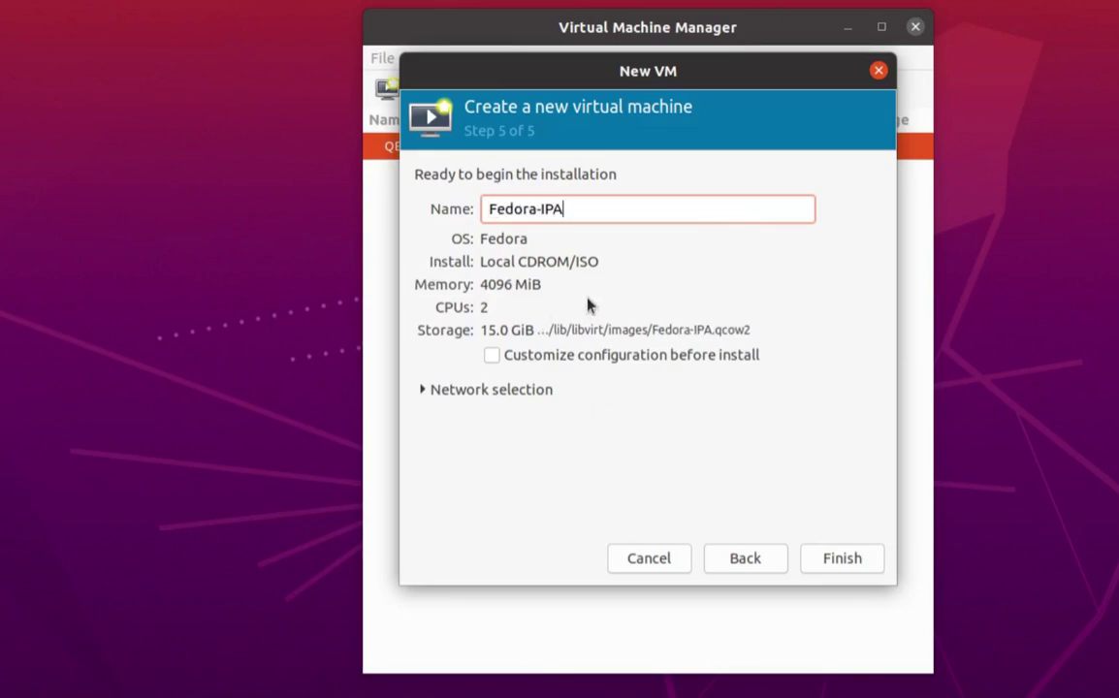
type("-Server")
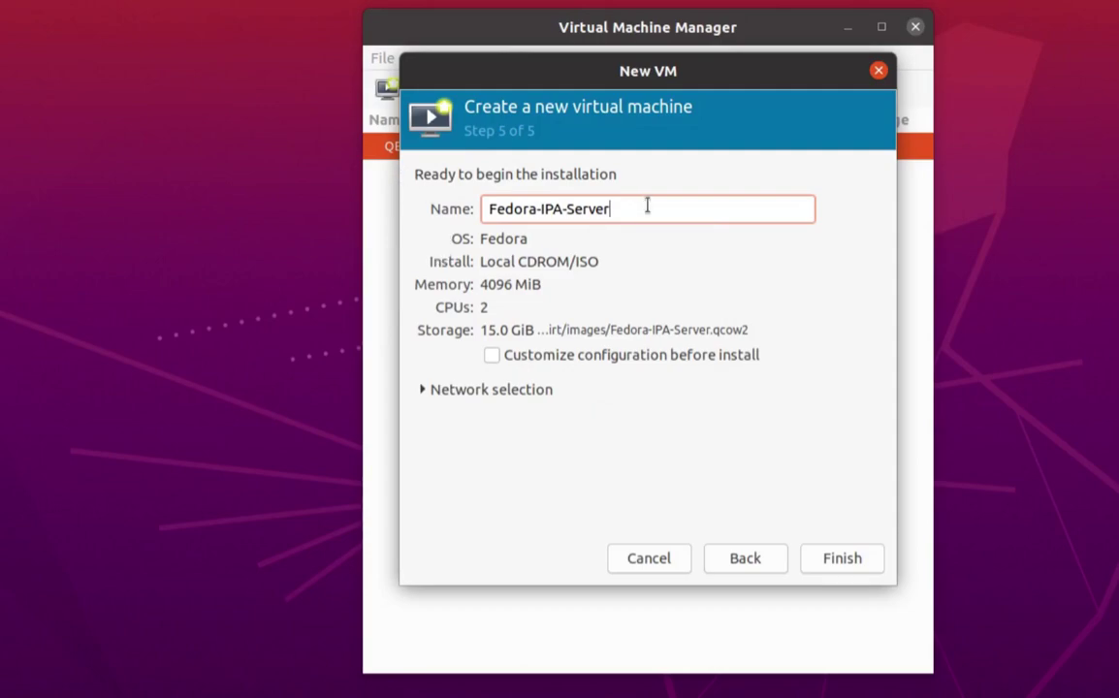
Replace the VM name Fedora-IPA-Server with ipasrv.myhome.local.
left_click_drag(659, 204, 462, 194)
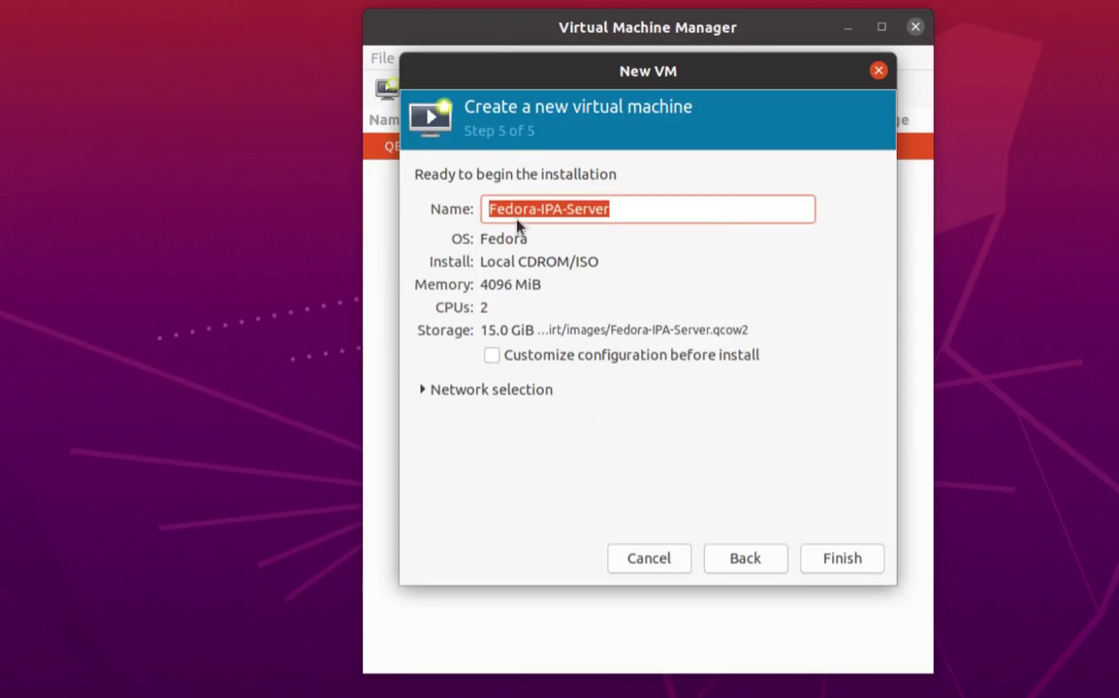
left_click(632, 210)
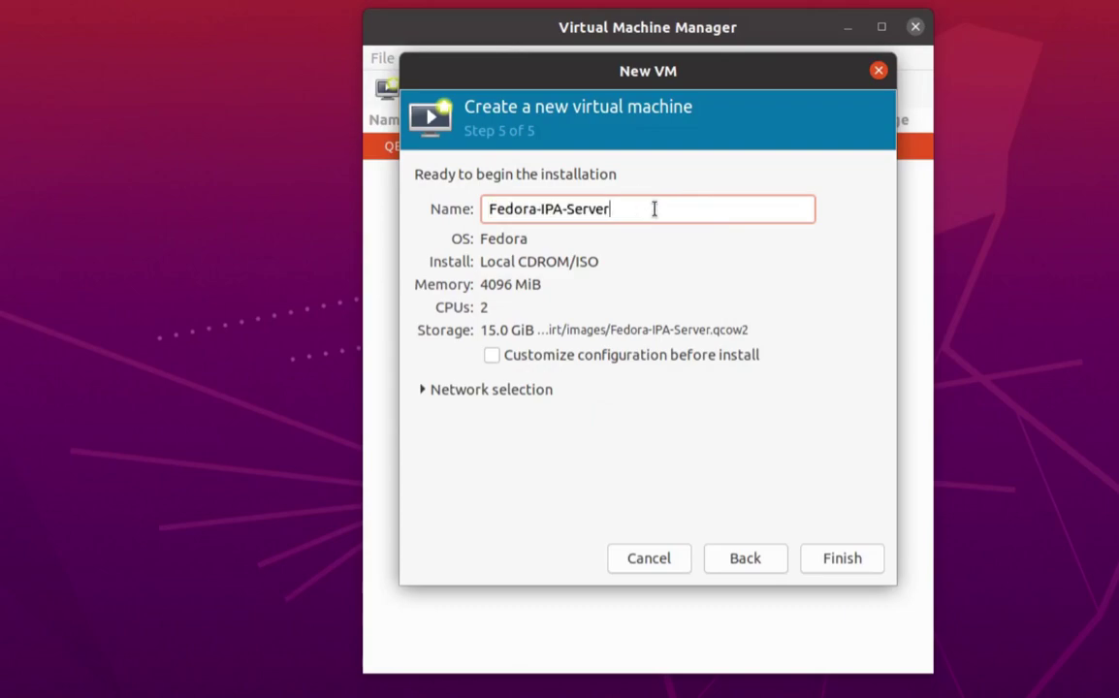
left_click_drag(655, 210, 335, 189)
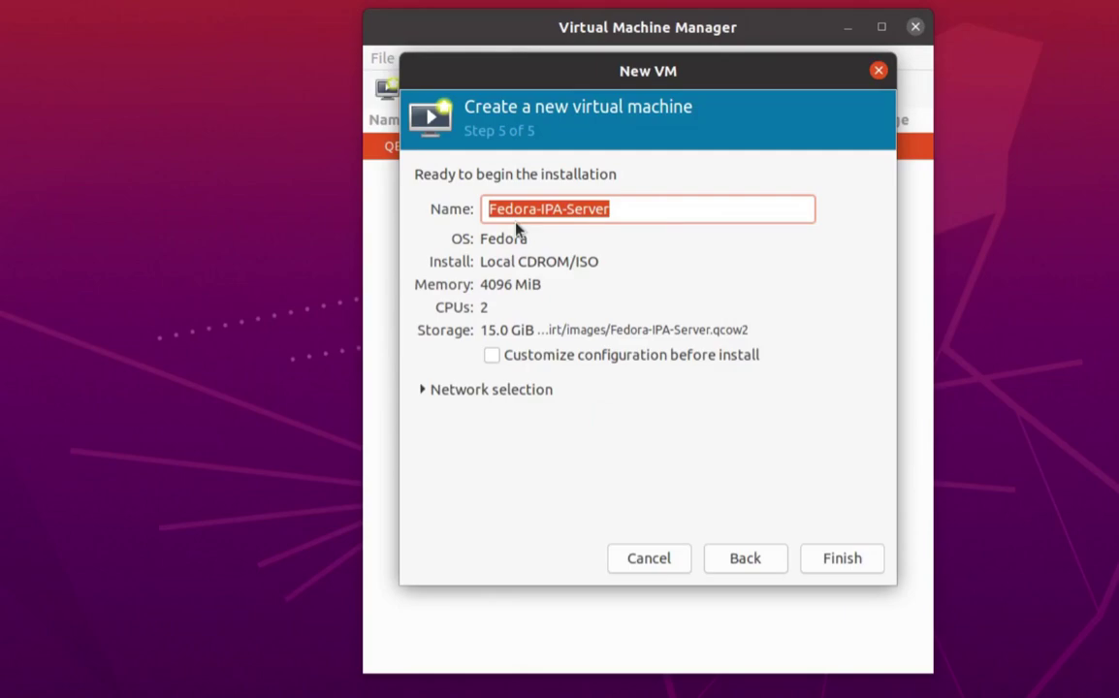
type("ipa")
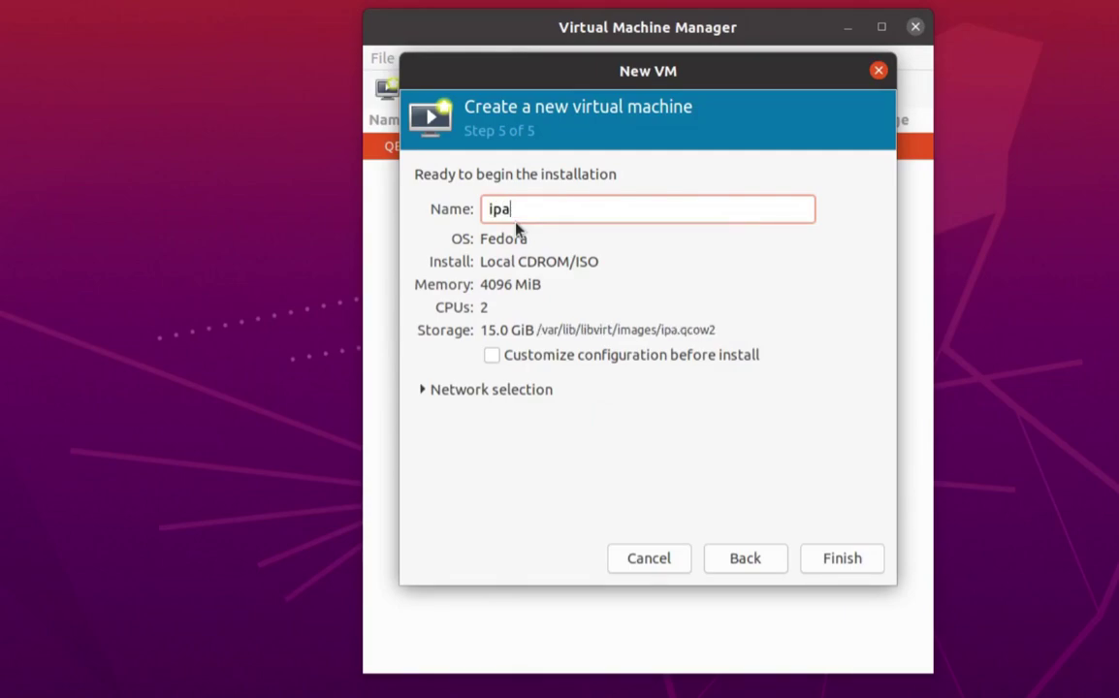
type("srv.myhome")
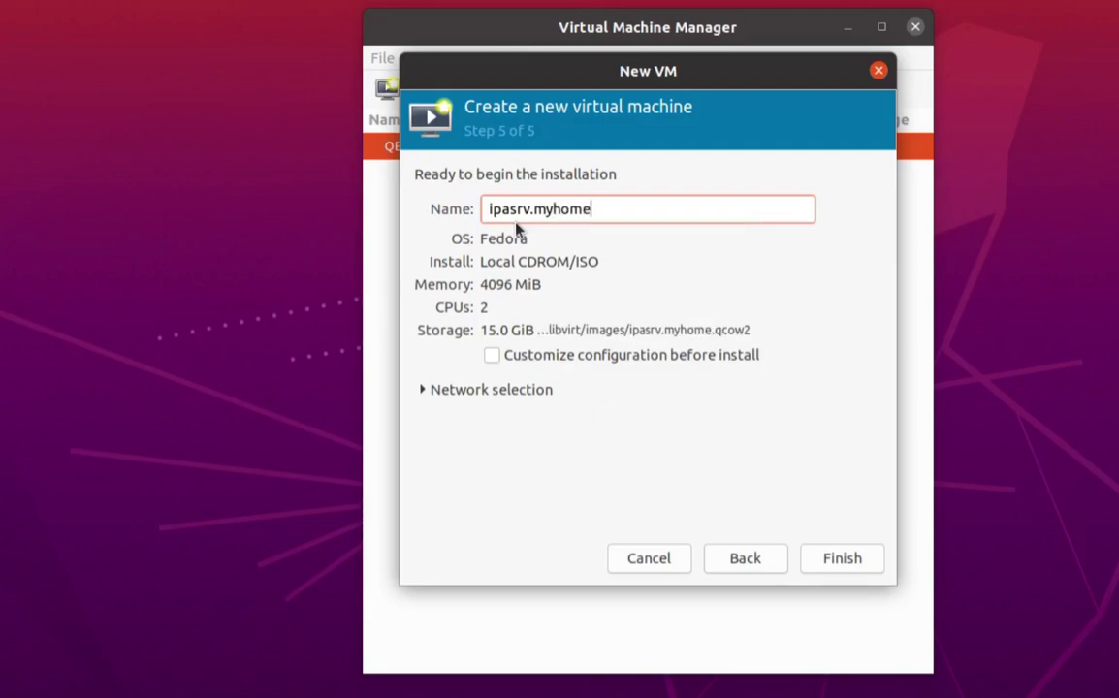
type(".local")
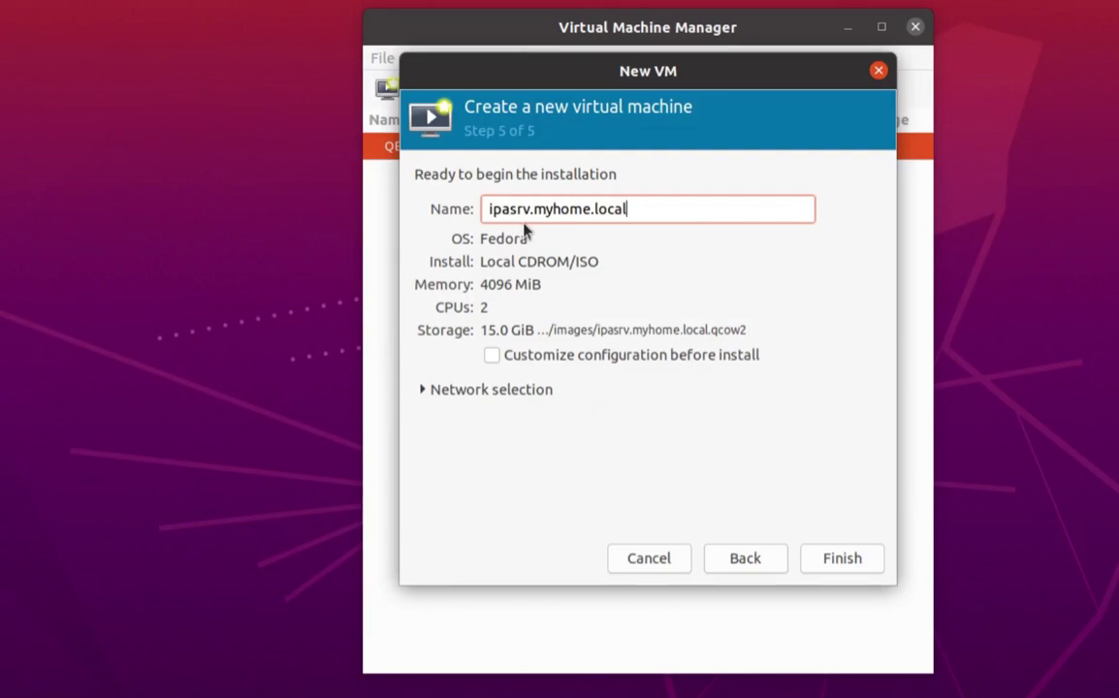
left_click_drag(645, 207, 668, 213)
Set the VM network to 'Host device enp37s0: macvtap' with Bridge source mode.
left_click(422, 390)
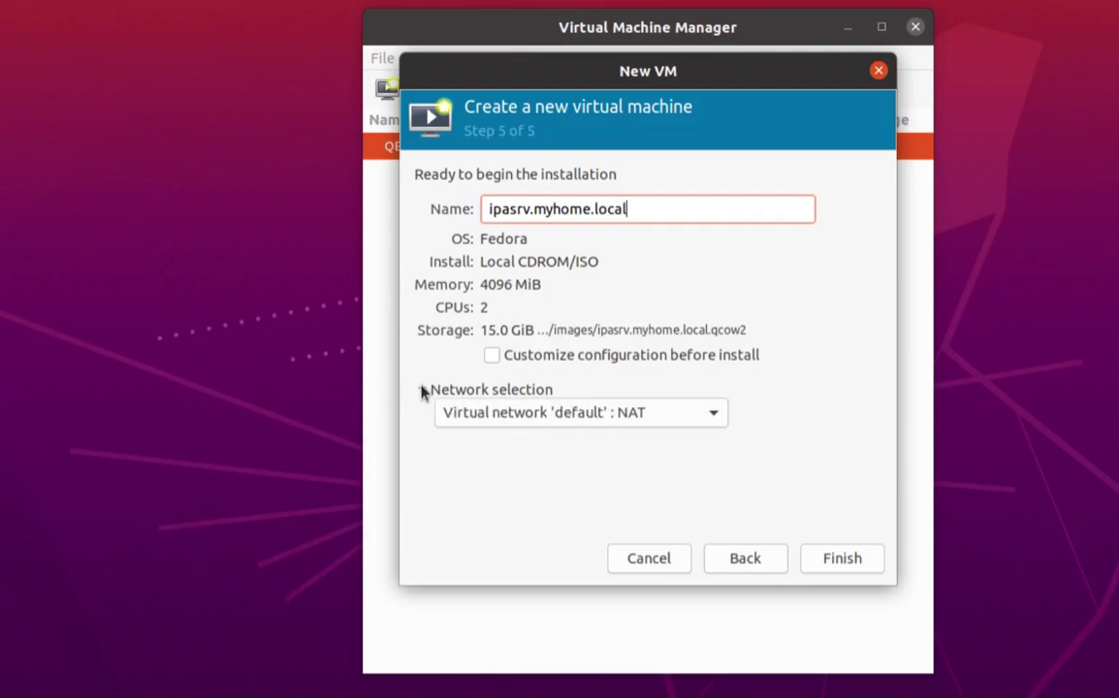
left_click(713, 416)
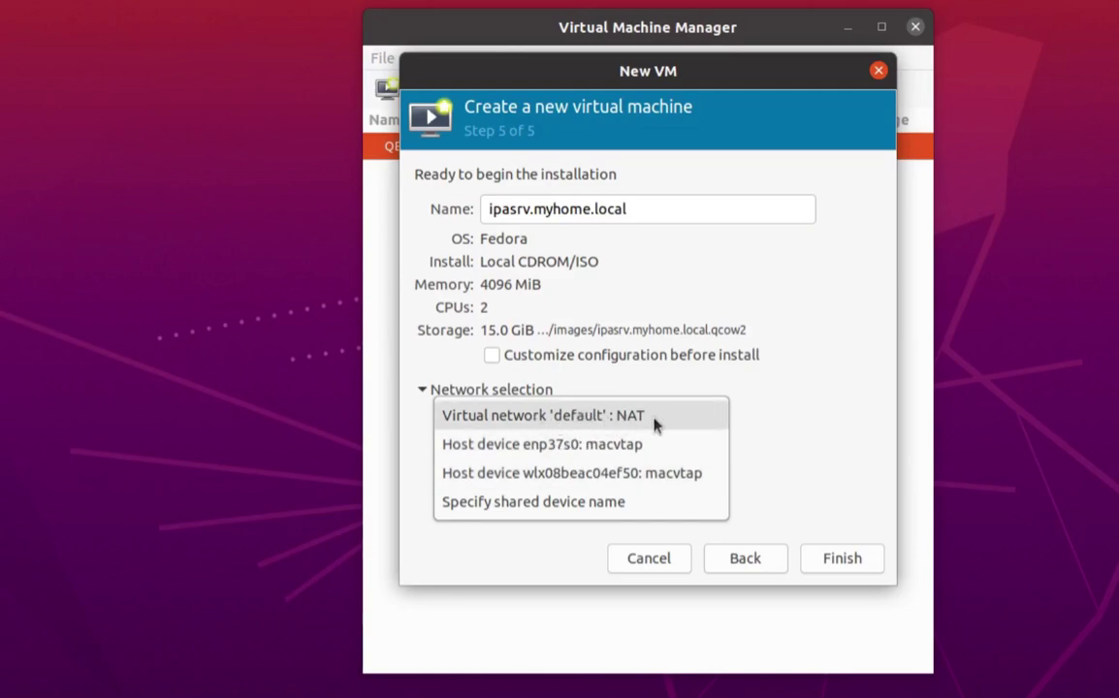
left_click(605, 448)
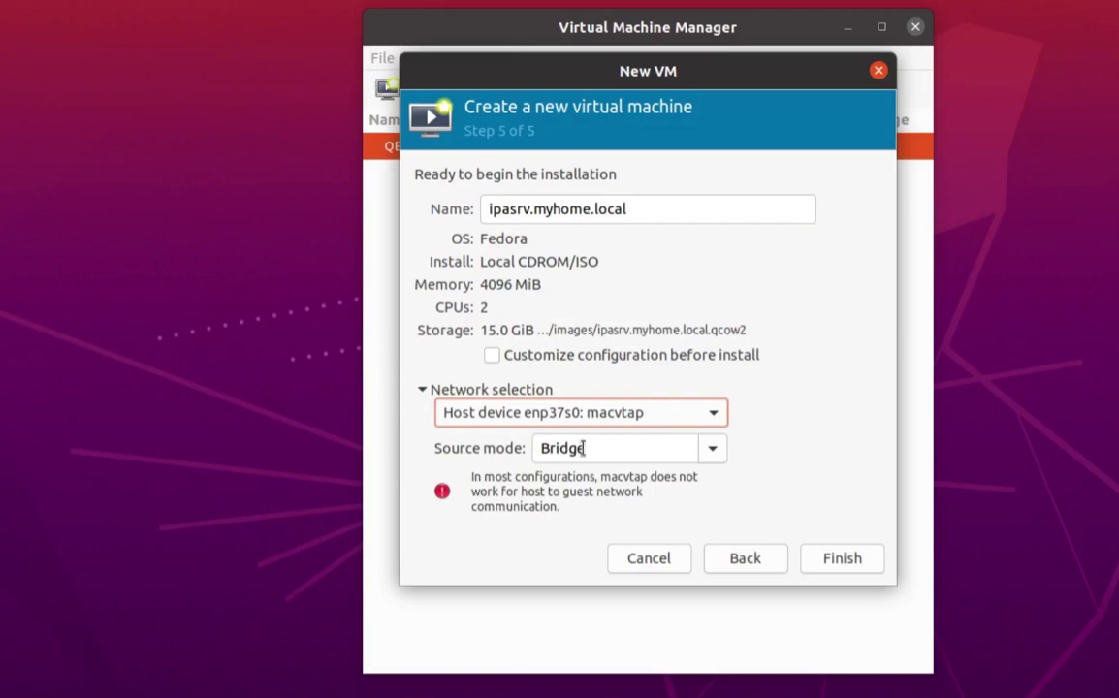
left_click(714, 454)
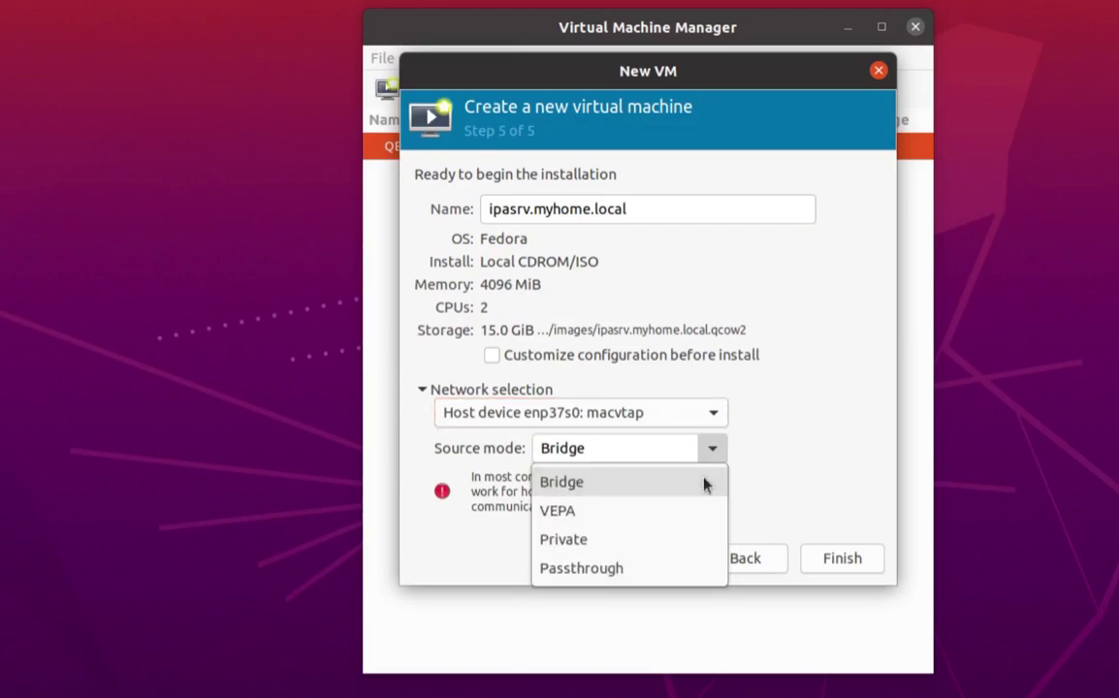
left_click(621, 491)
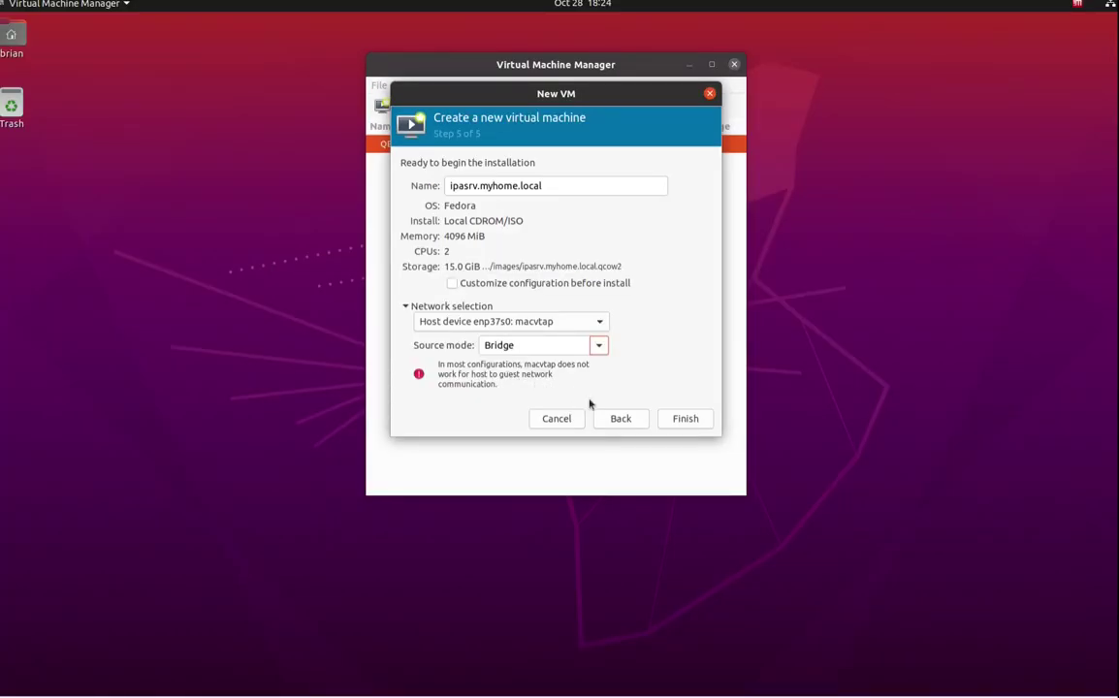
Create the VM to begin installation, then reposition and enlarge its console window.
left_click(687, 422)
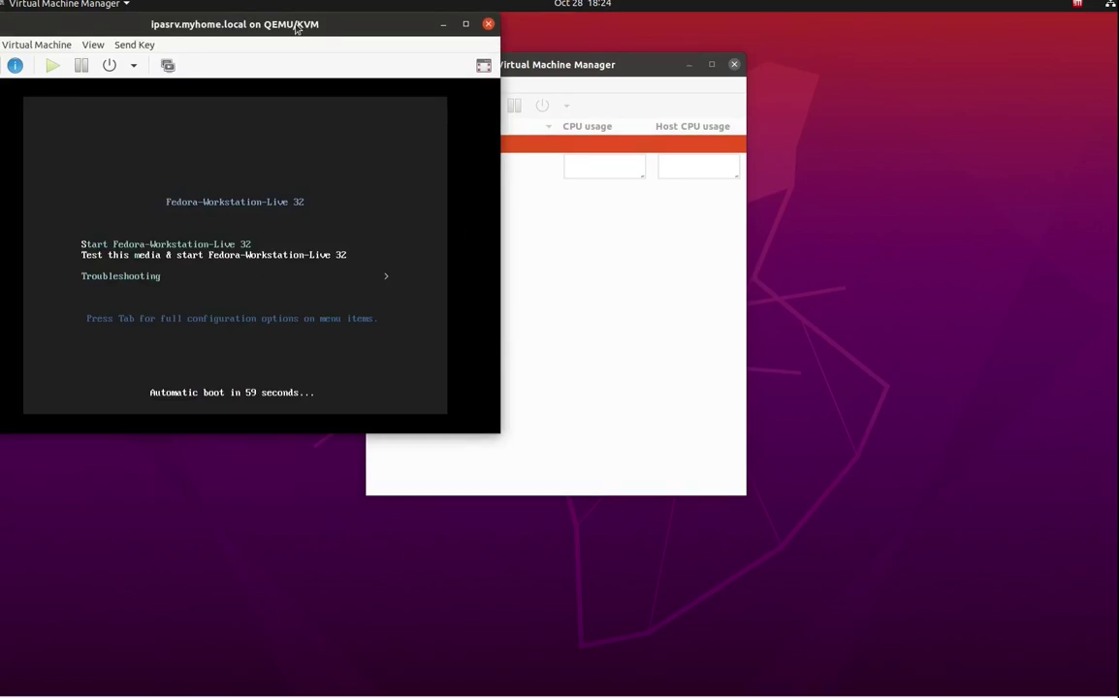
left_click_drag(319, 27, 359, 26)
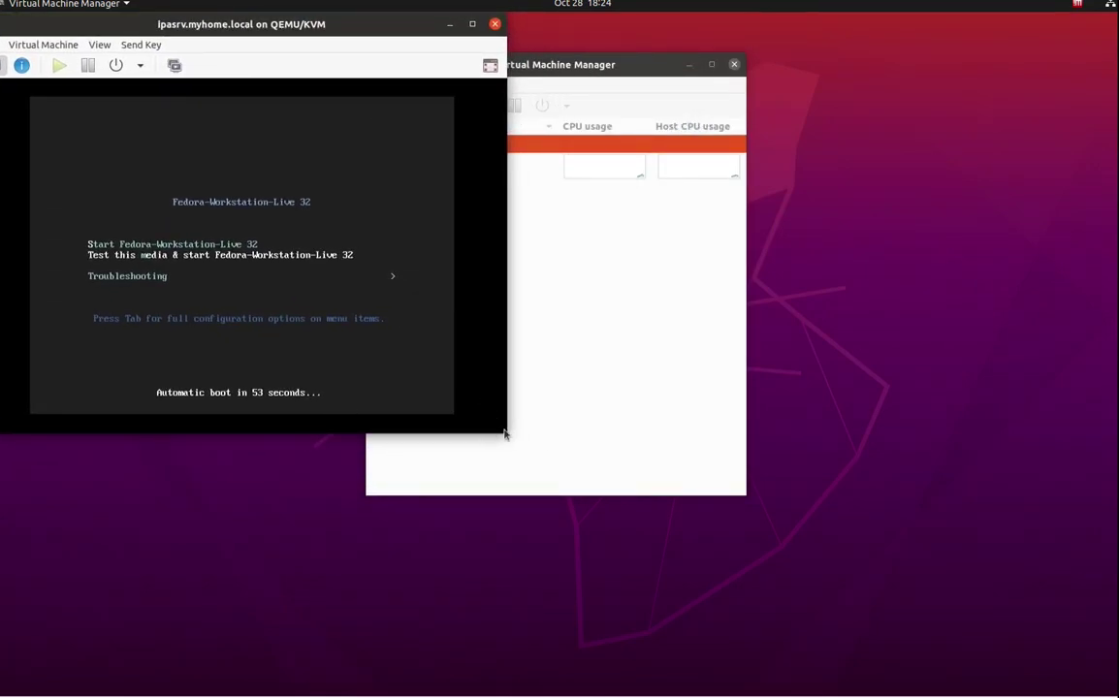
left_click_drag(504, 438, 676, 562)
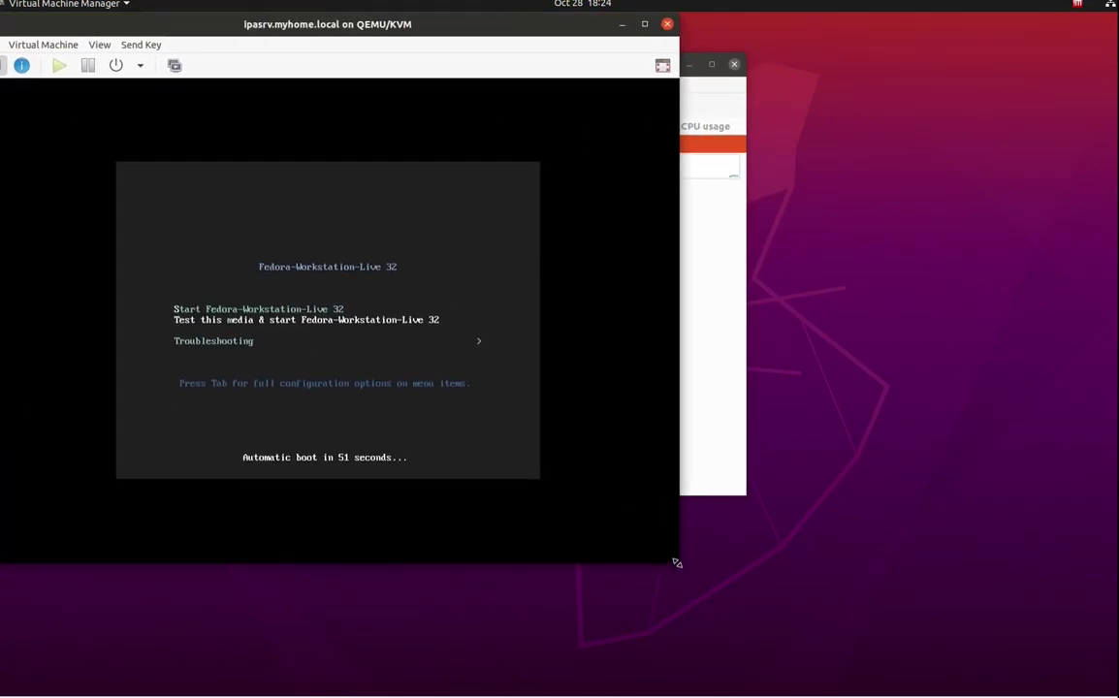
Boot Fedora-Workstation-Live 32 immediately, skipping the media check, and move the console right.
left_click(463, 422)
key("Return")
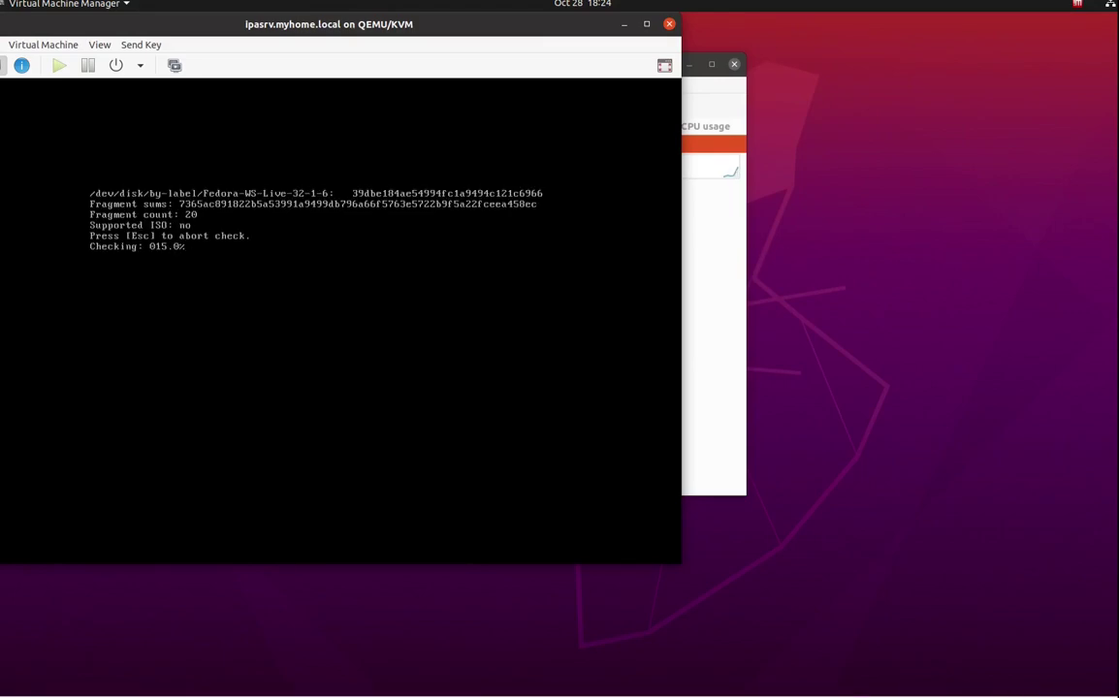
key("Escape")
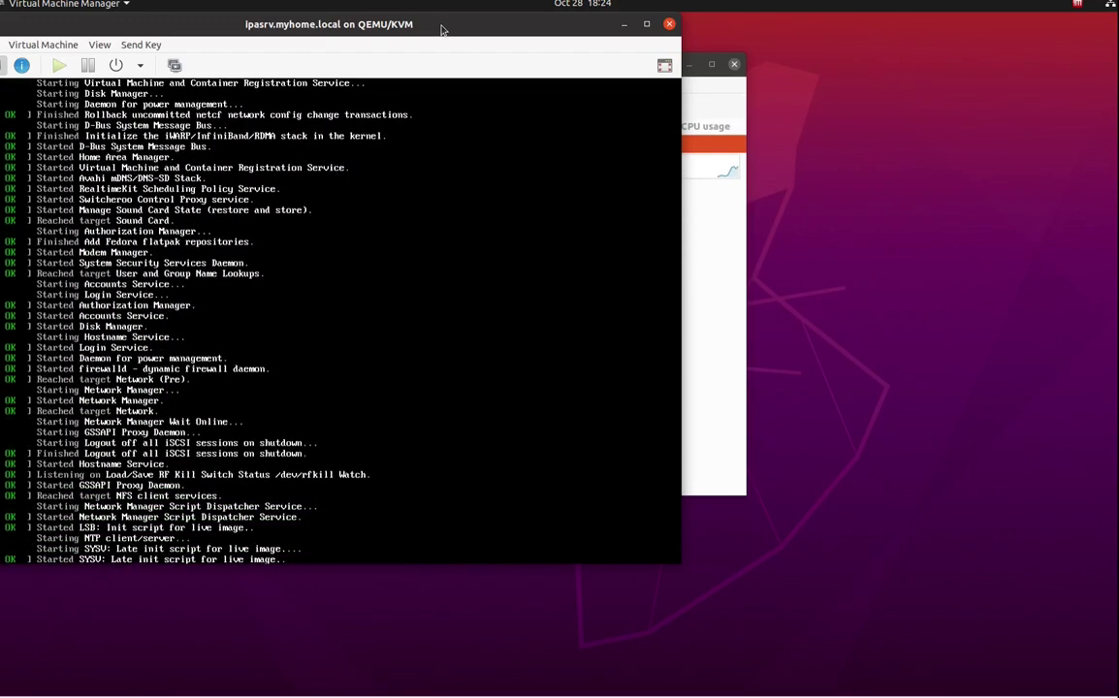
left_click_drag(442, 27, 621, 24)
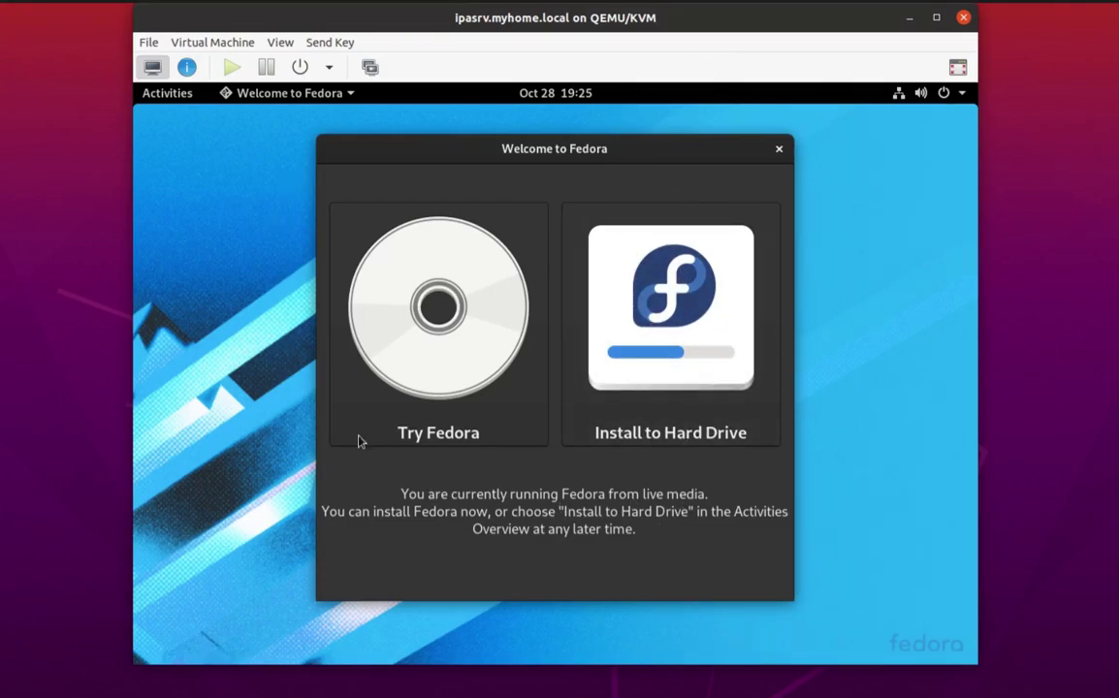
Launch Install to Hard Drive and rearrange the console and manager windows so the installer fits.
left_click(675, 330)
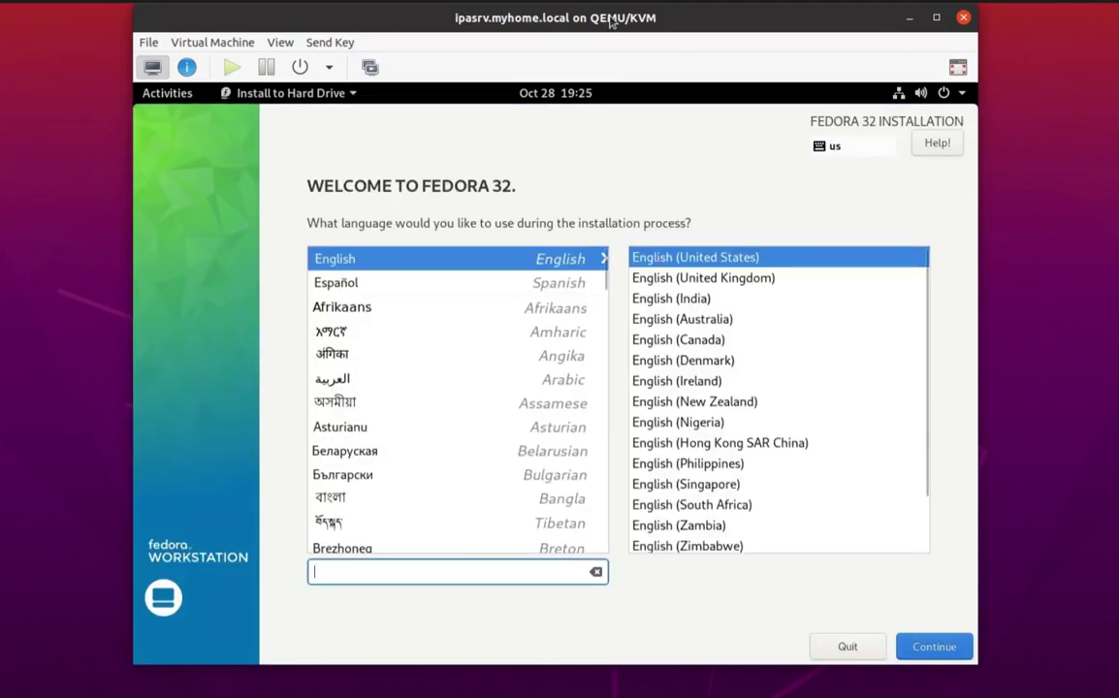
left_click_drag(670, 15, 949, 16)
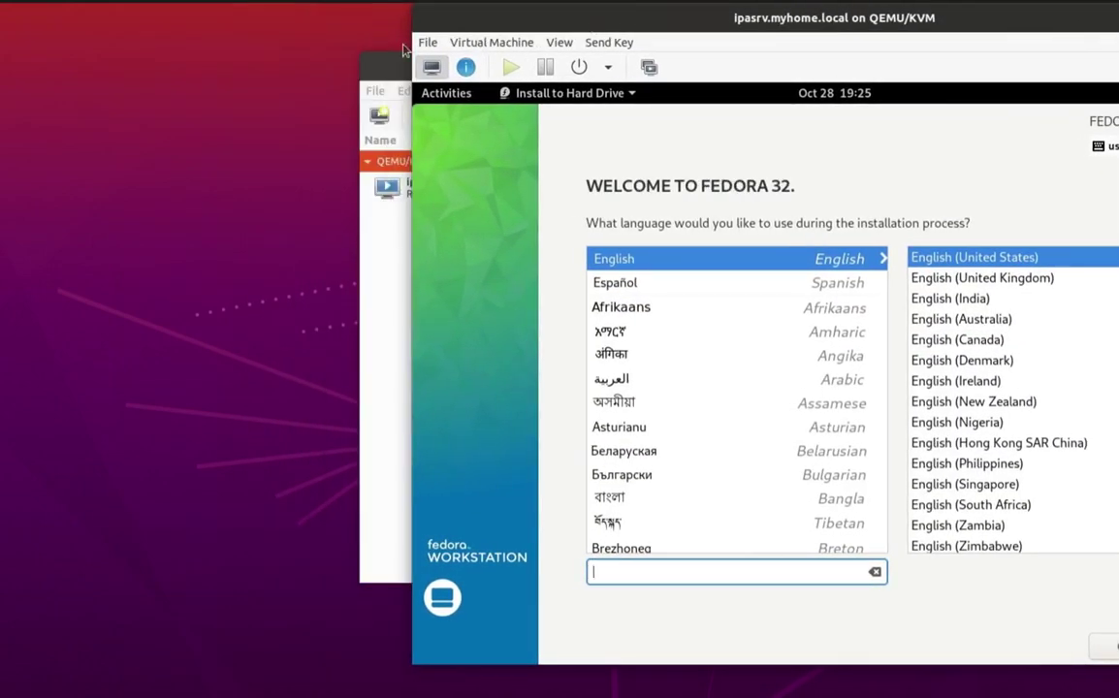
left_click_drag(387, 62, 0, 22)
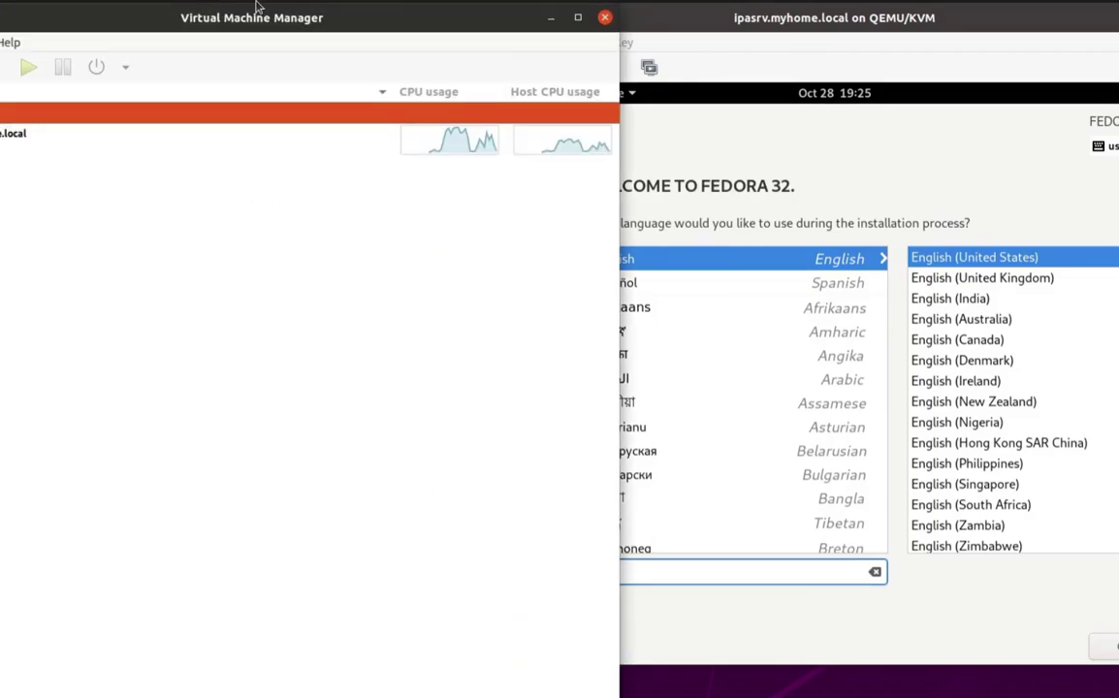
left_click_drag(254, 18, 114, 25)
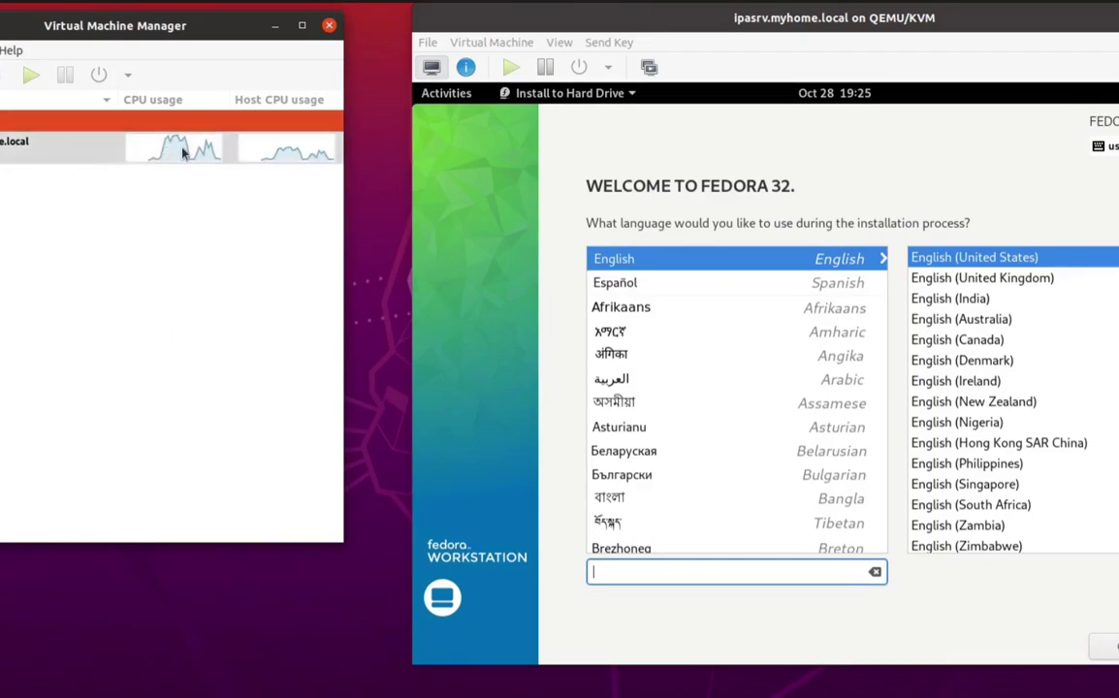
left_click_drag(565, 12, 307, 4)
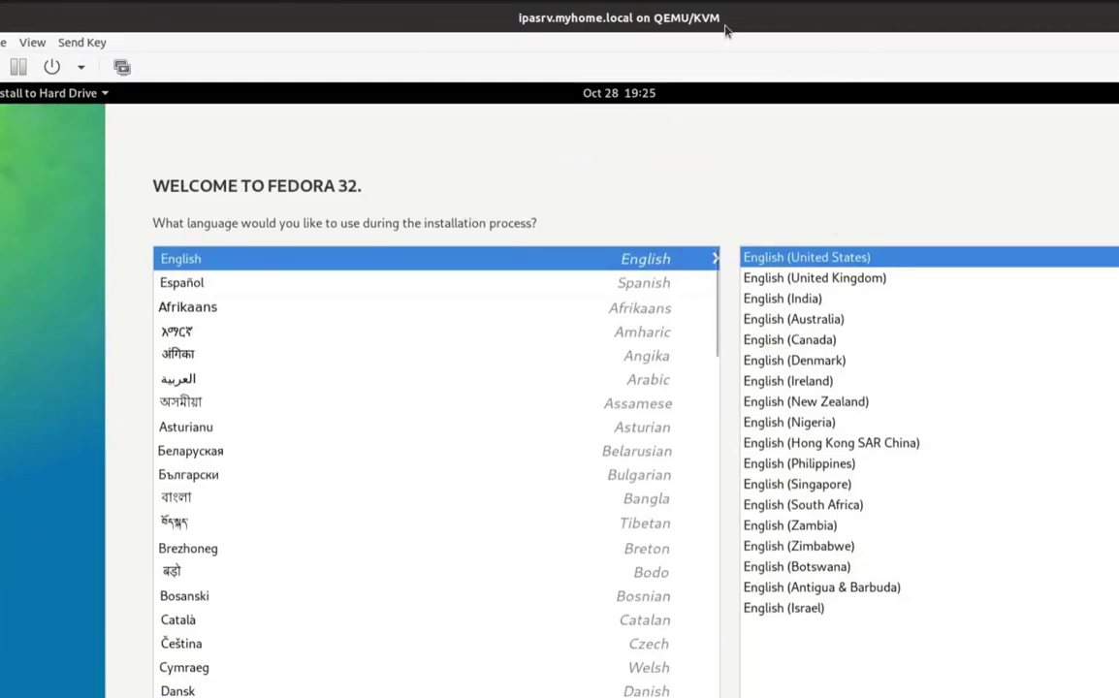
left_click_drag(726, 46, 622, 14)
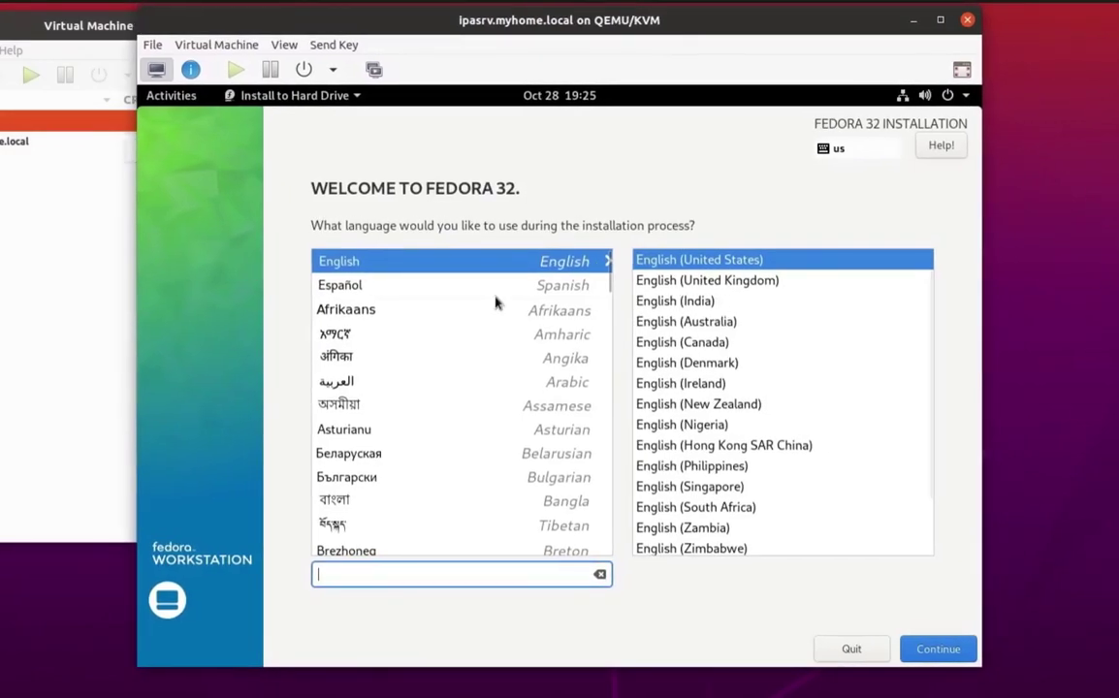
Accept English (United States) and set the installer timezone to Chicago.
left_click(940, 654)
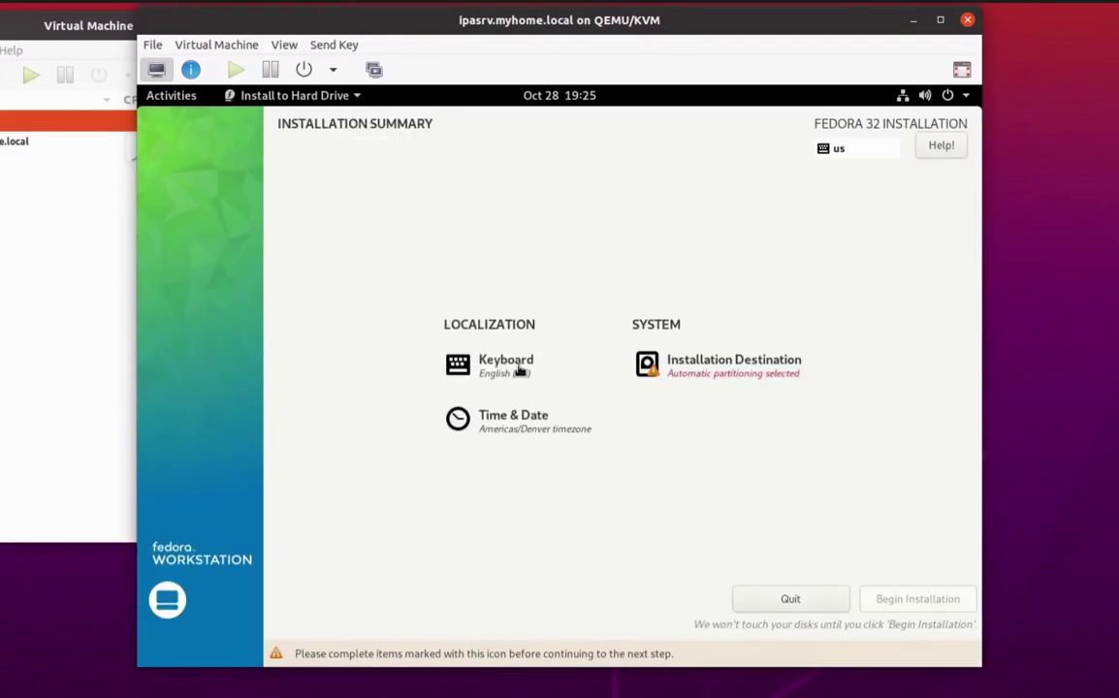
left_click(512, 430)
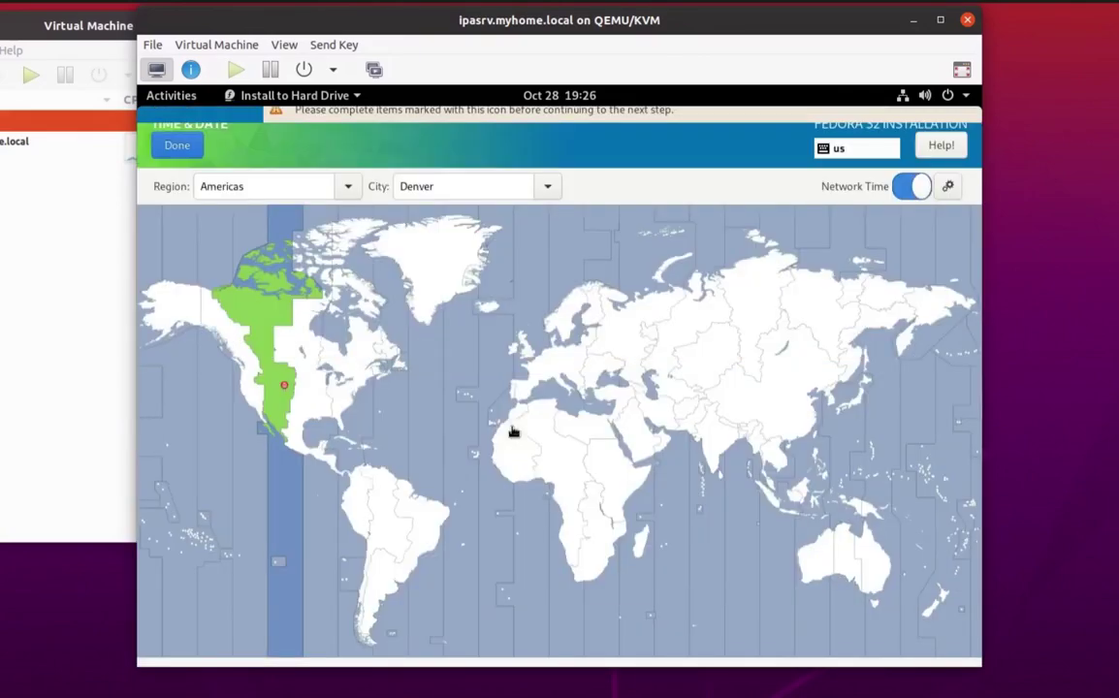
left_click(301, 372)
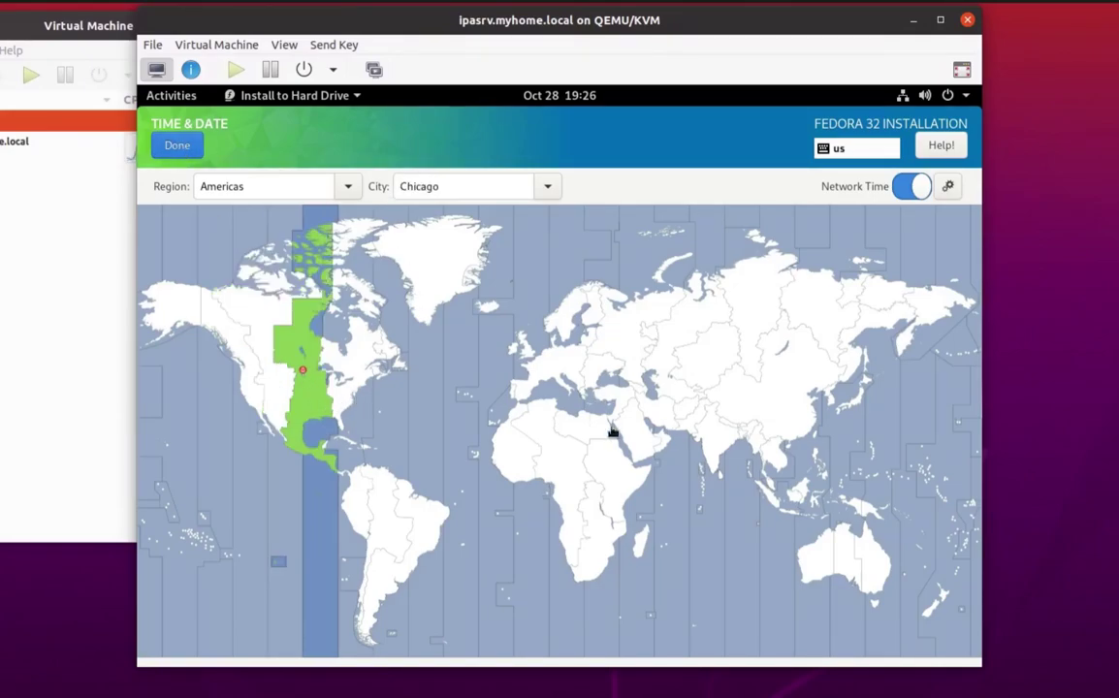
left_click(177, 144)
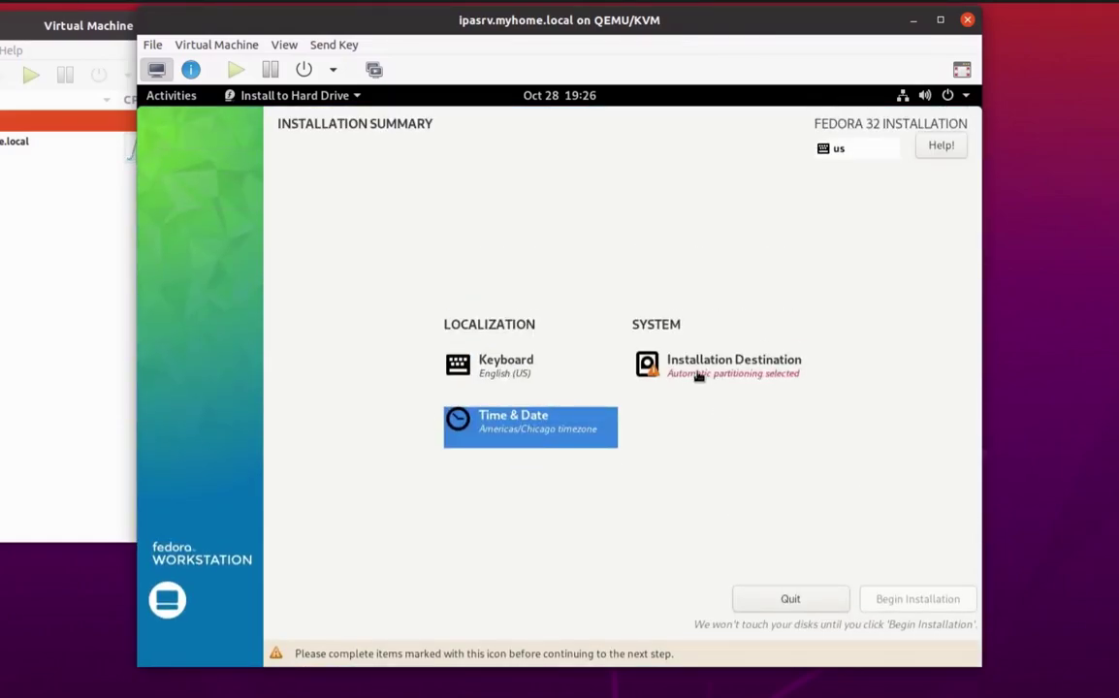
Select the 0x1af4 disk as installation destination and begin the Fedora installation.
left_click(714, 372)
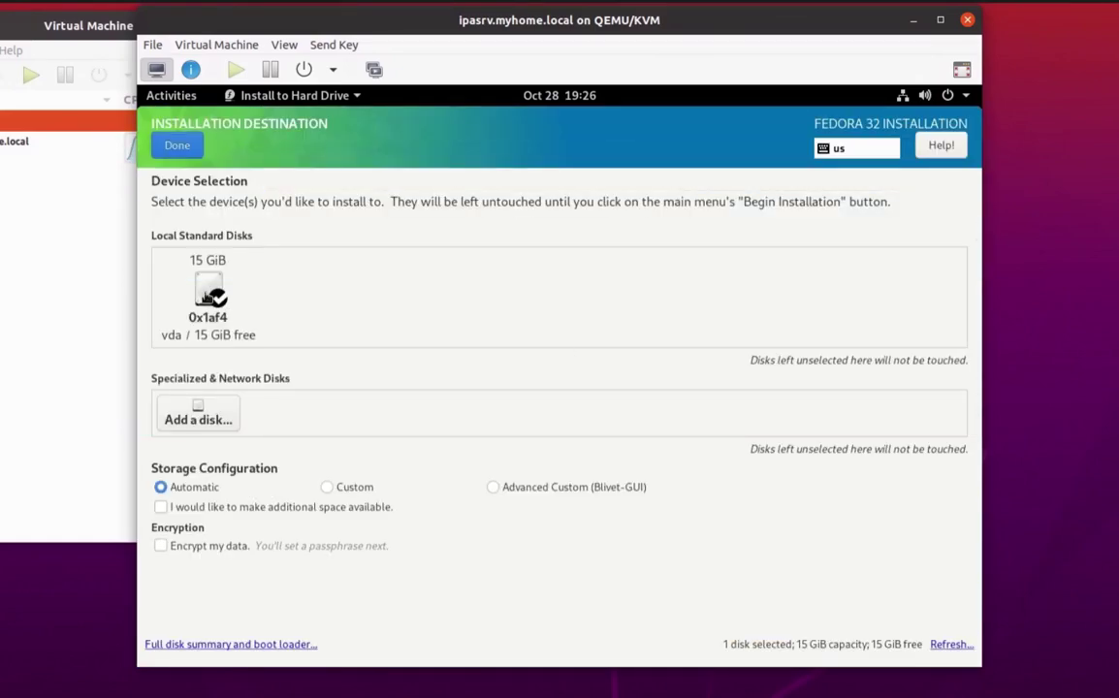
left_click(210, 296)
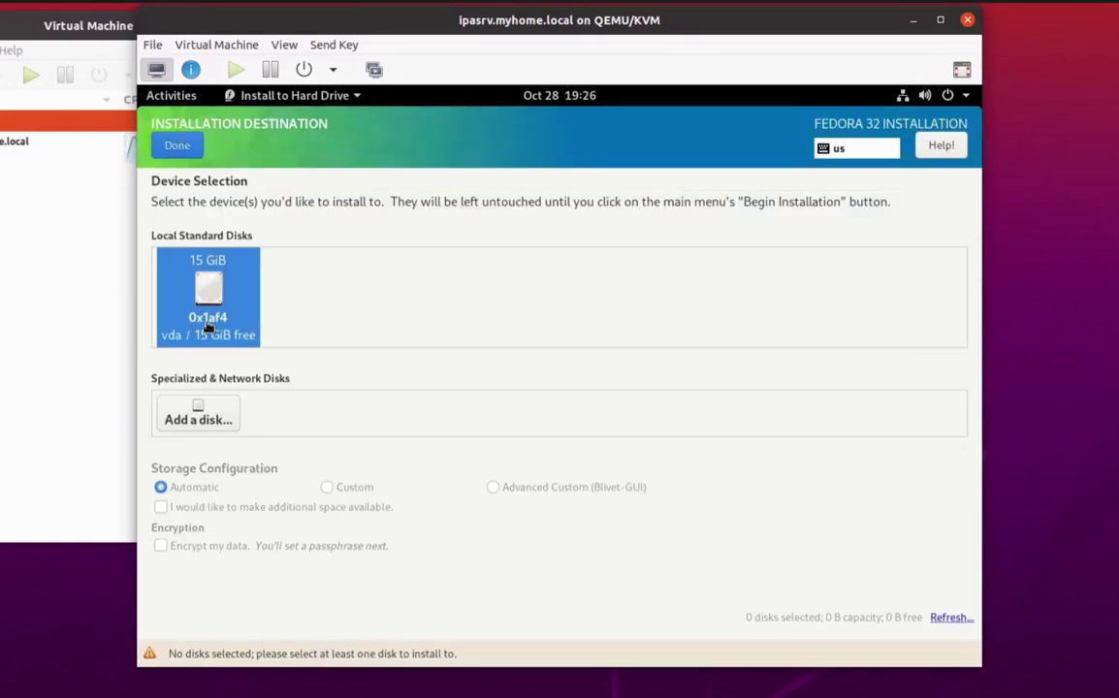
left_click(194, 264)
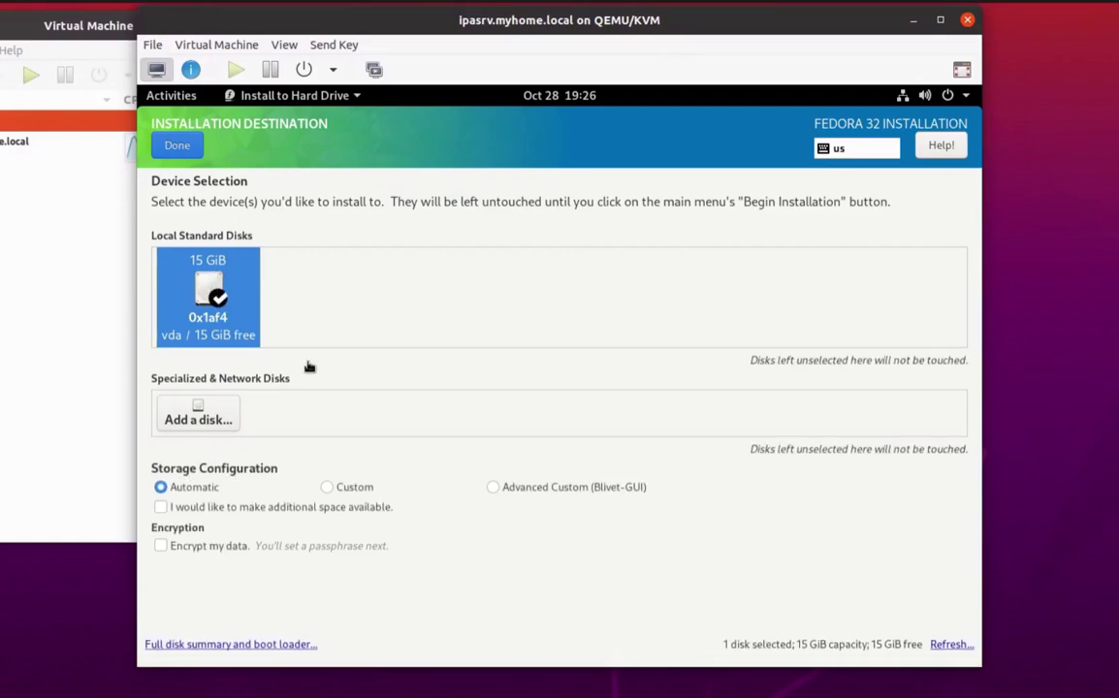
left_click(174, 145)
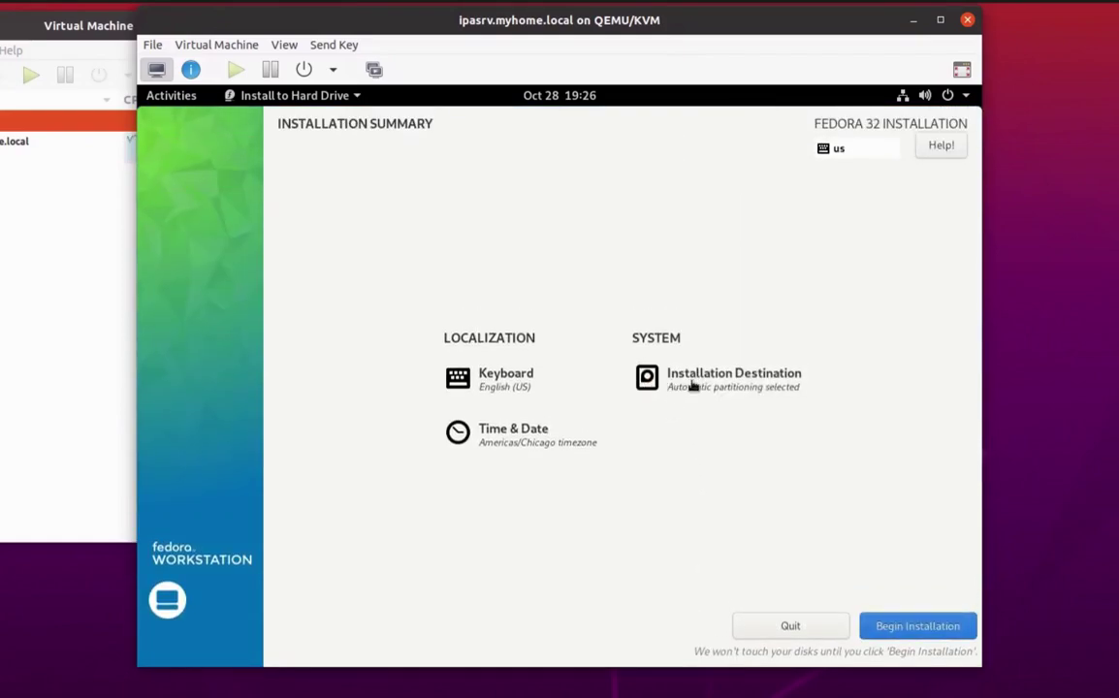
left_click(895, 627)
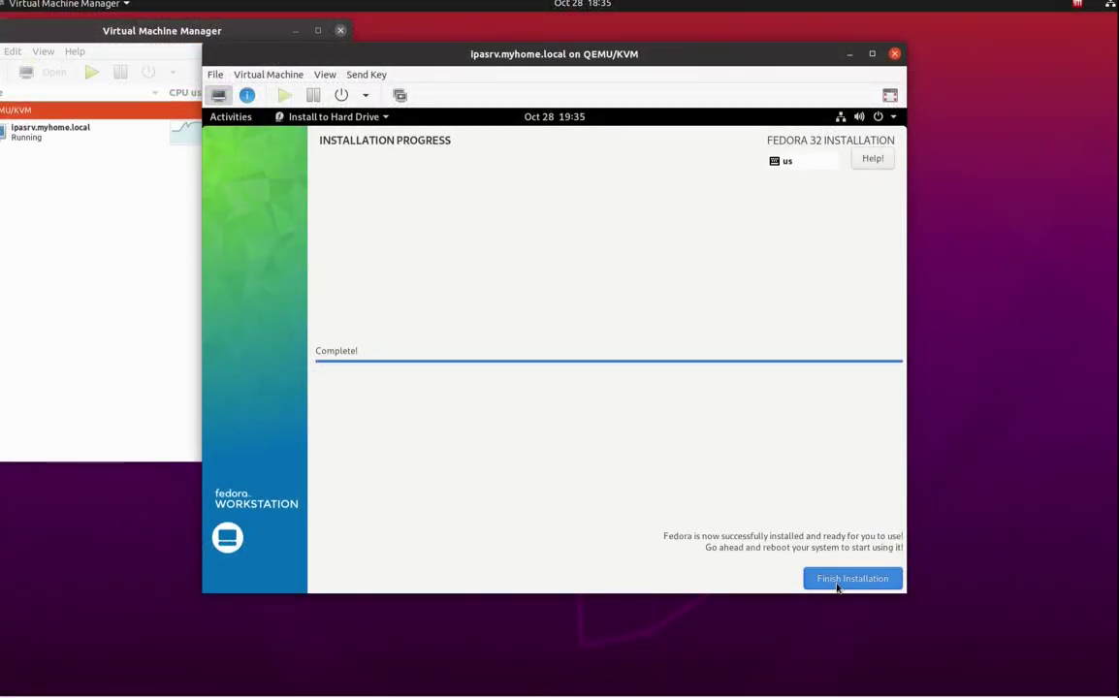
Finish the installer and restart the guest from the Power Off dialog into installed Fedora.
left_click(843, 584)
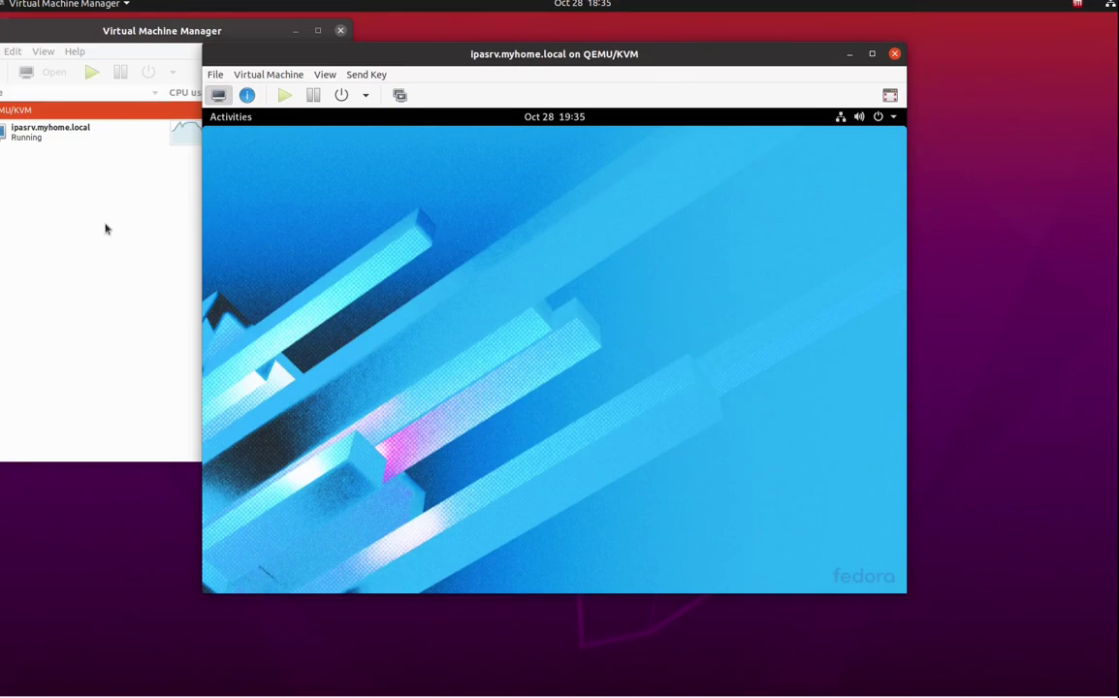
left_click(892, 118)
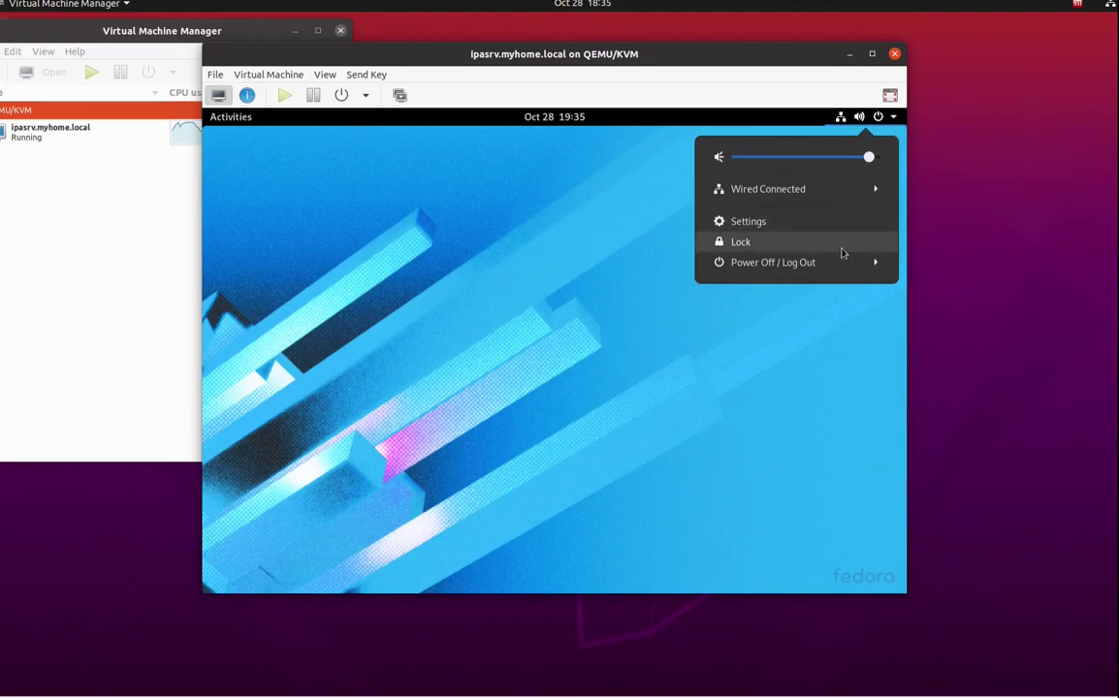
left_click(818, 269)
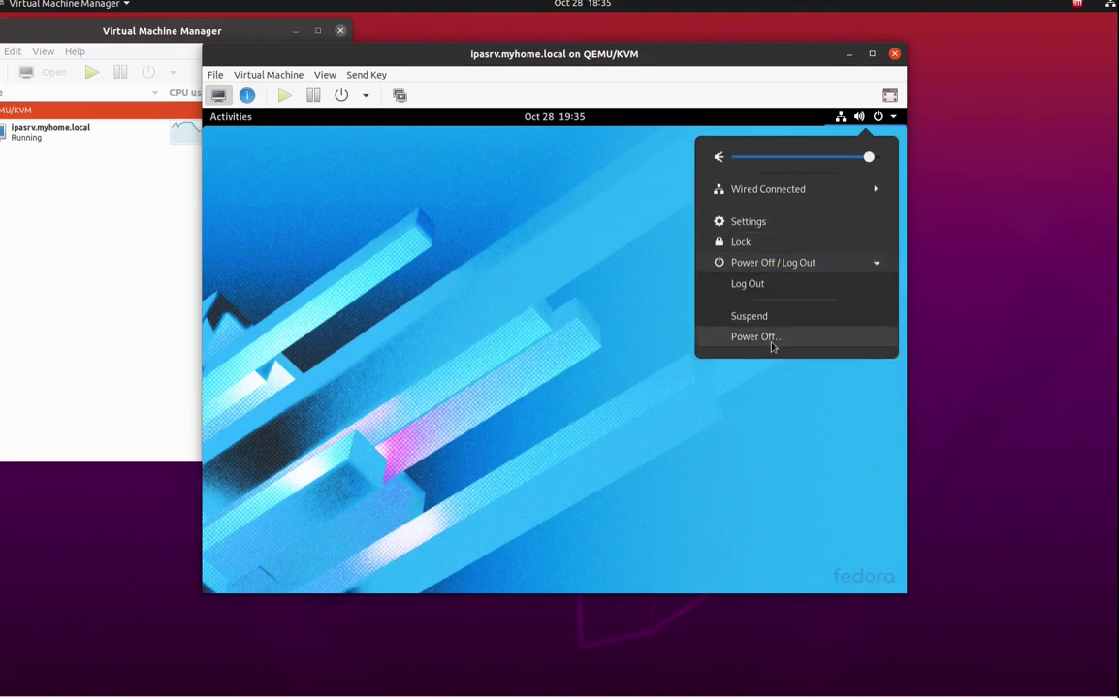
left_click(712, 384)
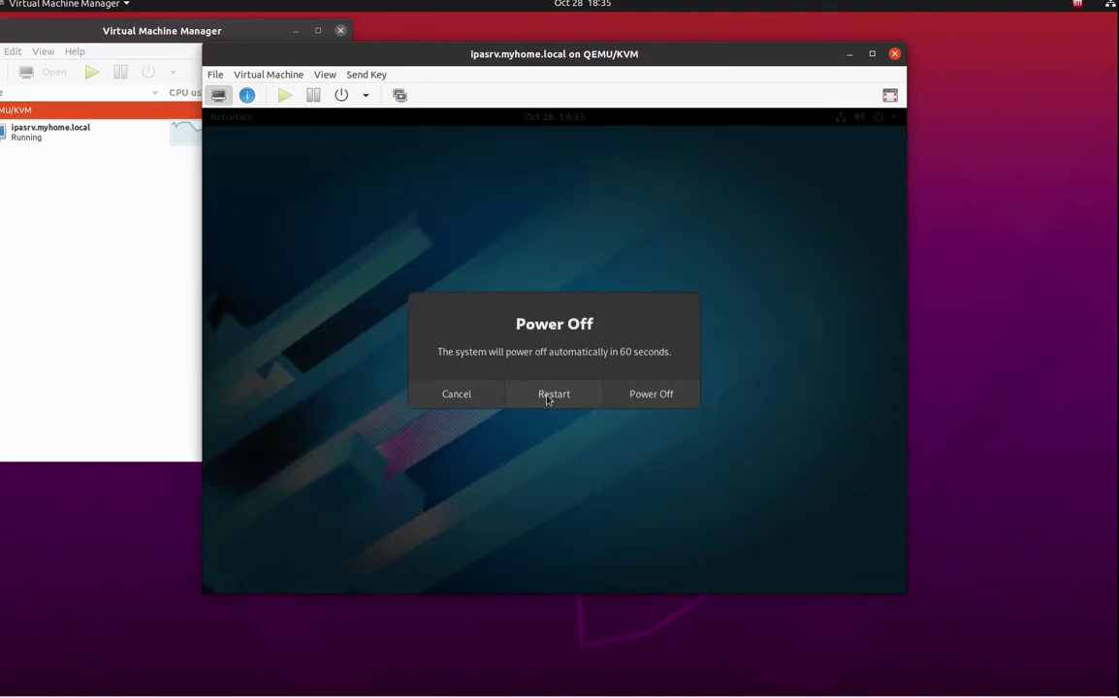
left_click(549, 394)
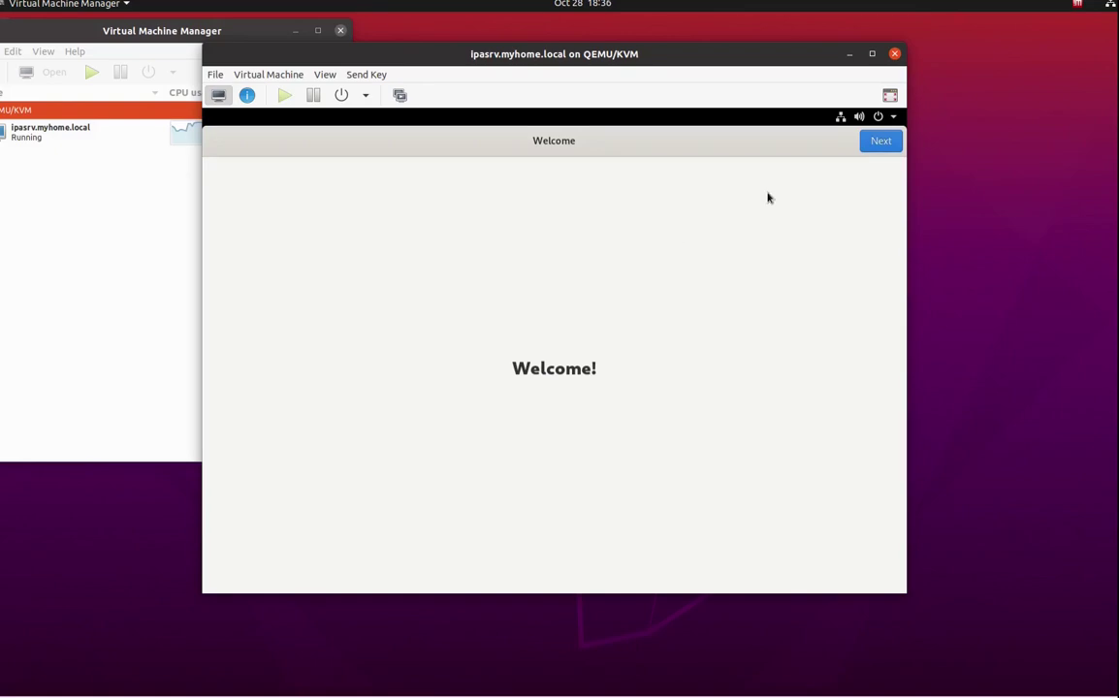
Pass Fedora's welcome and privacy pages and skip connecting online accounts.
left_click(872, 146)
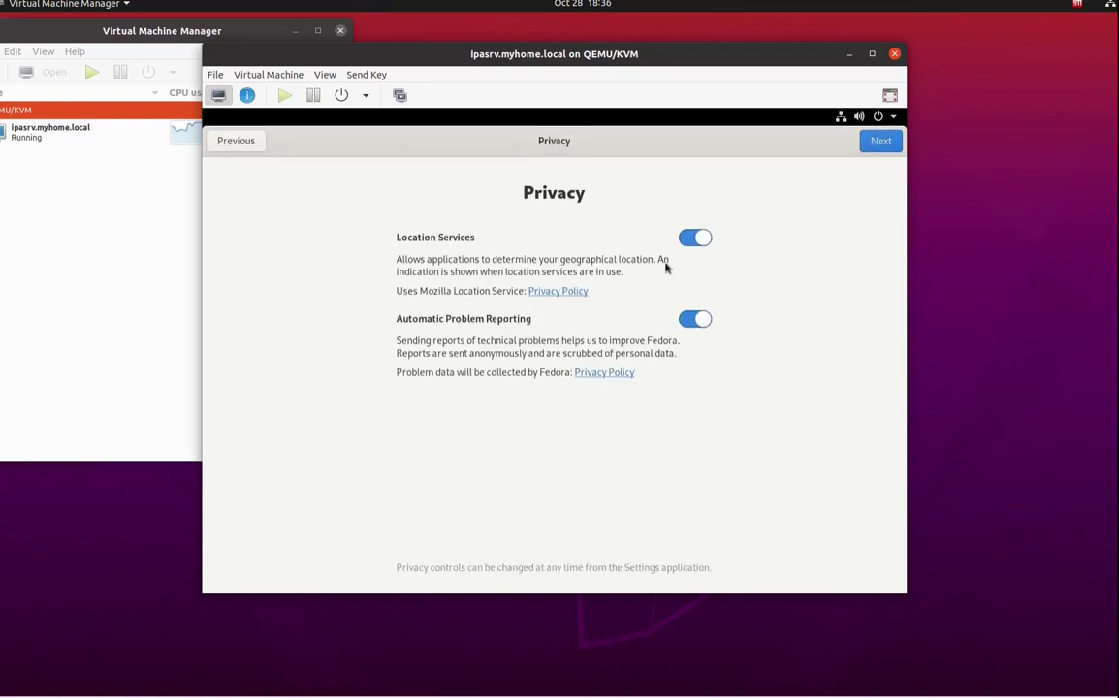
left_click(875, 142)
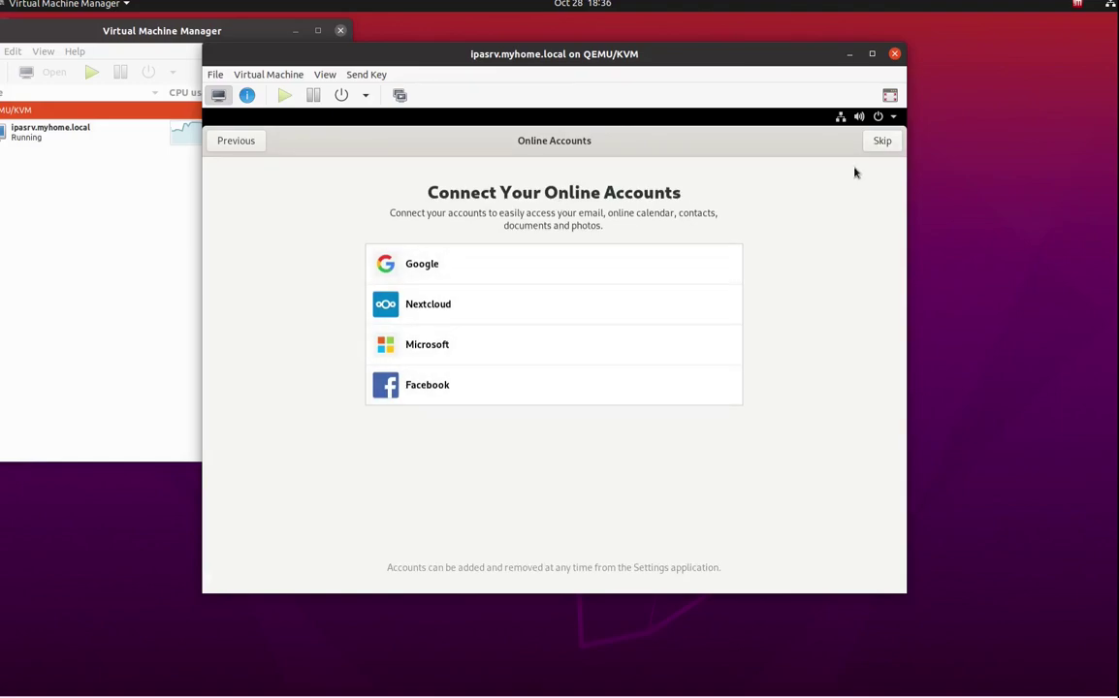
left_click(881, 144)
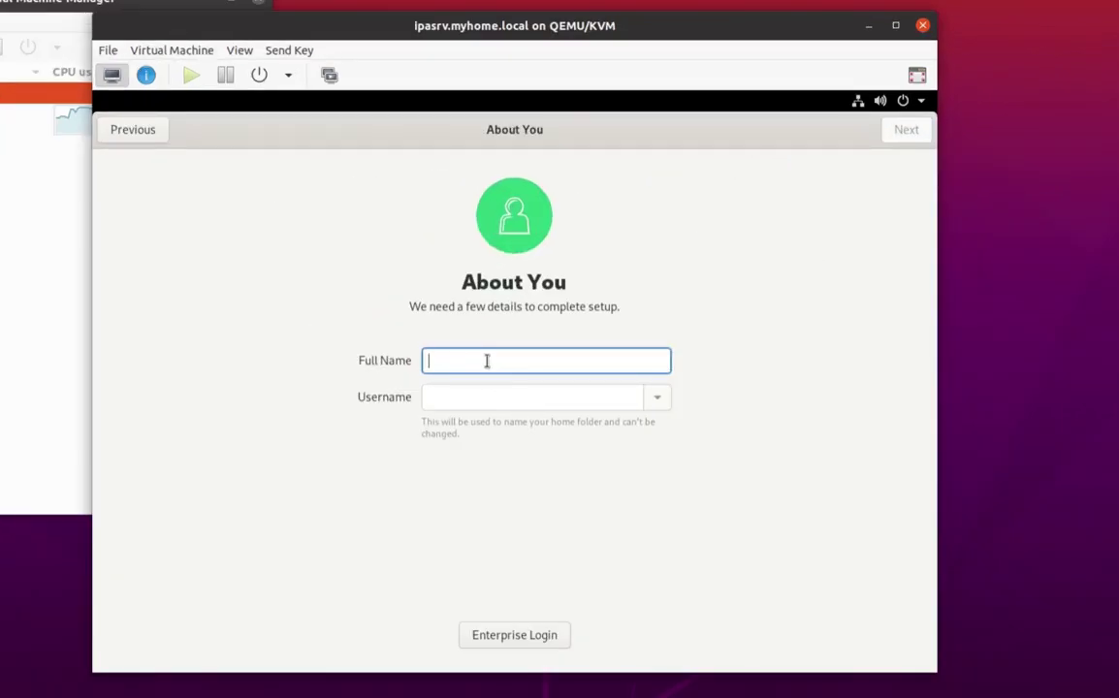
Enter the user's full name, then set and confirm the account password to finish setup.
type("Brian")
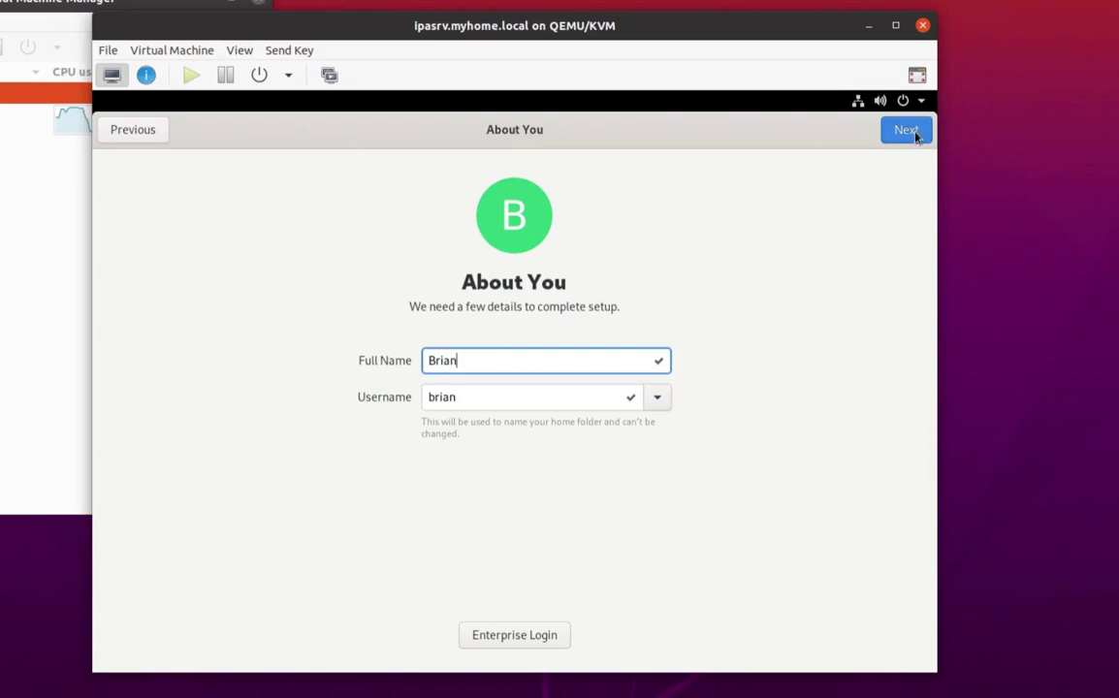
left_click(906, 131)
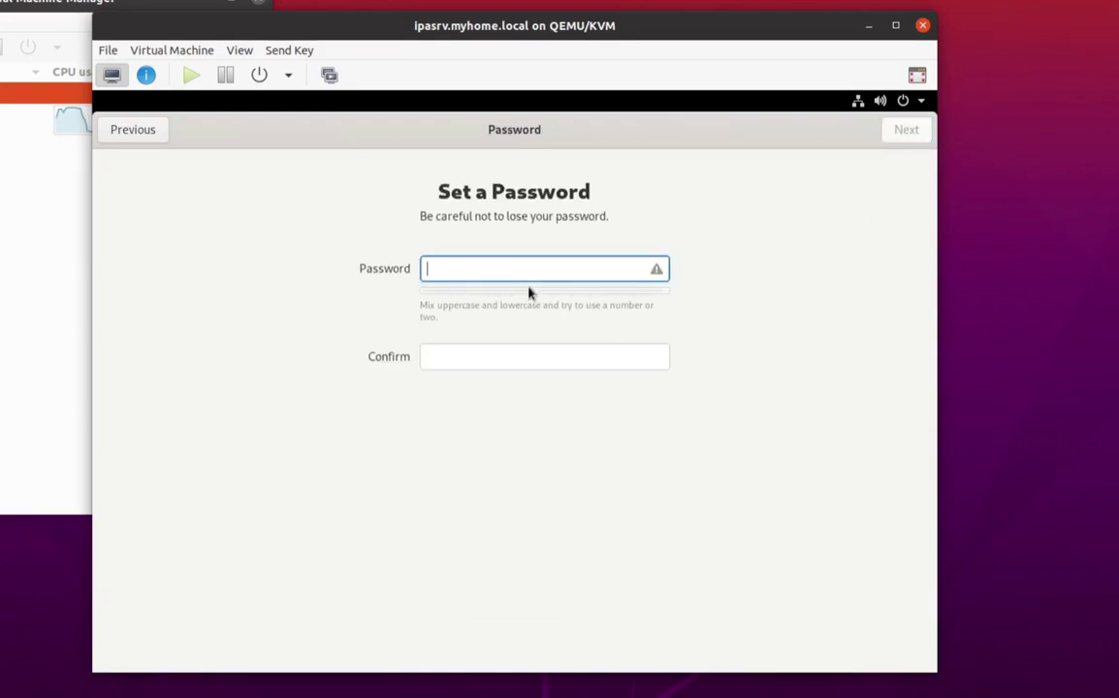
type("••••••••")
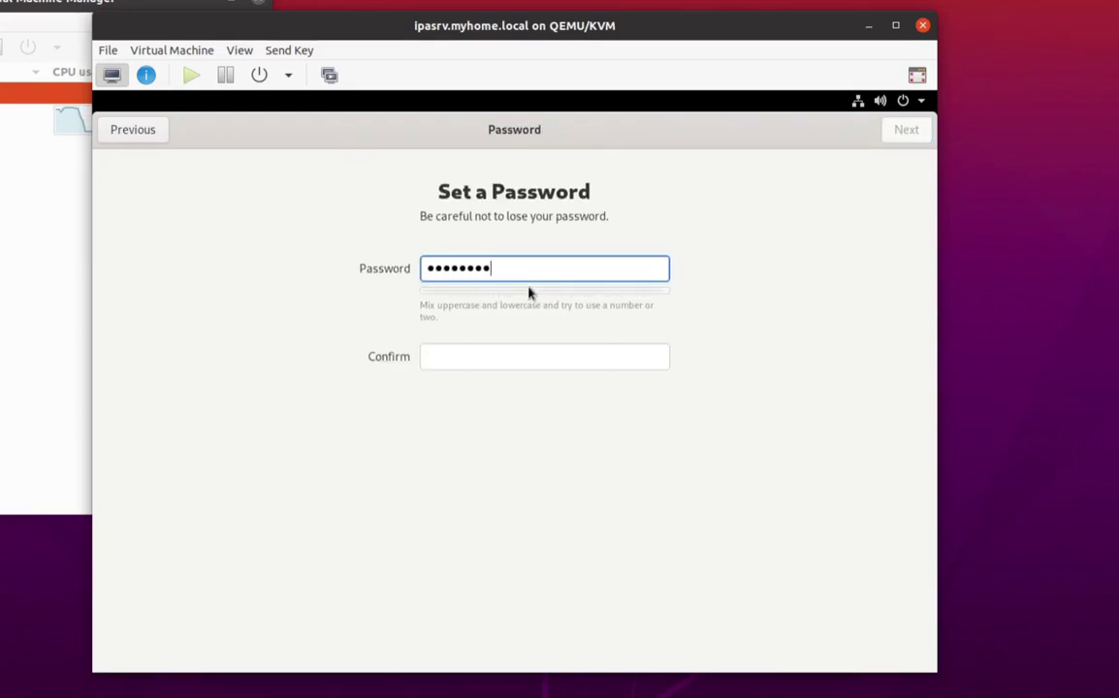
type("••")
key("Tab")
type("••••••")
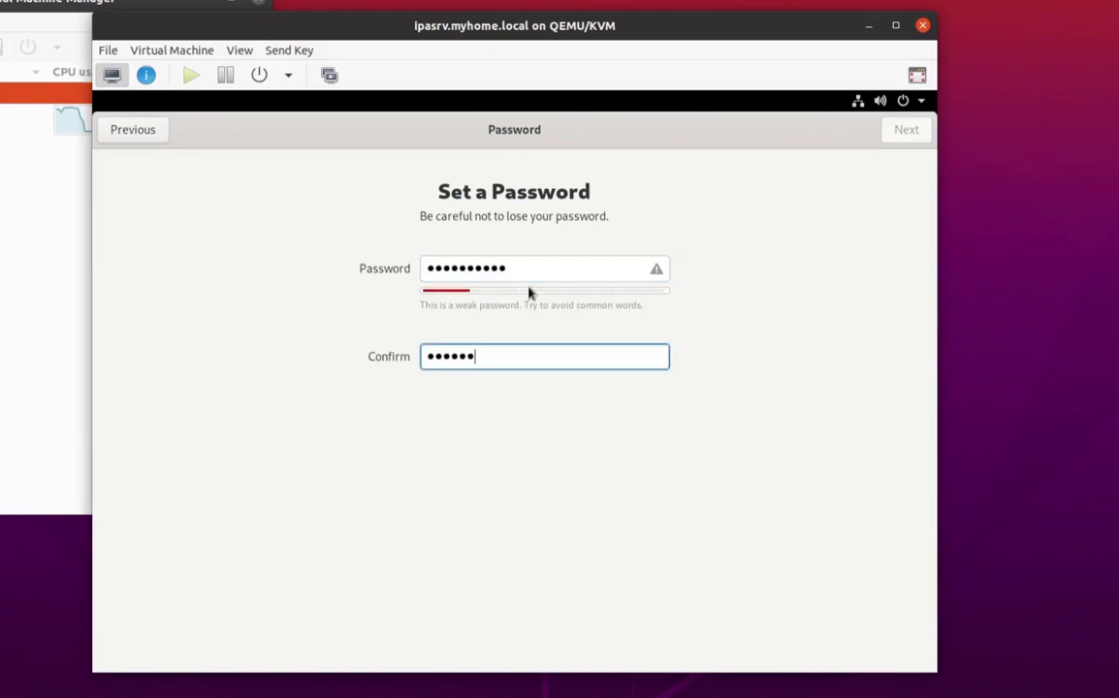
type("••••")
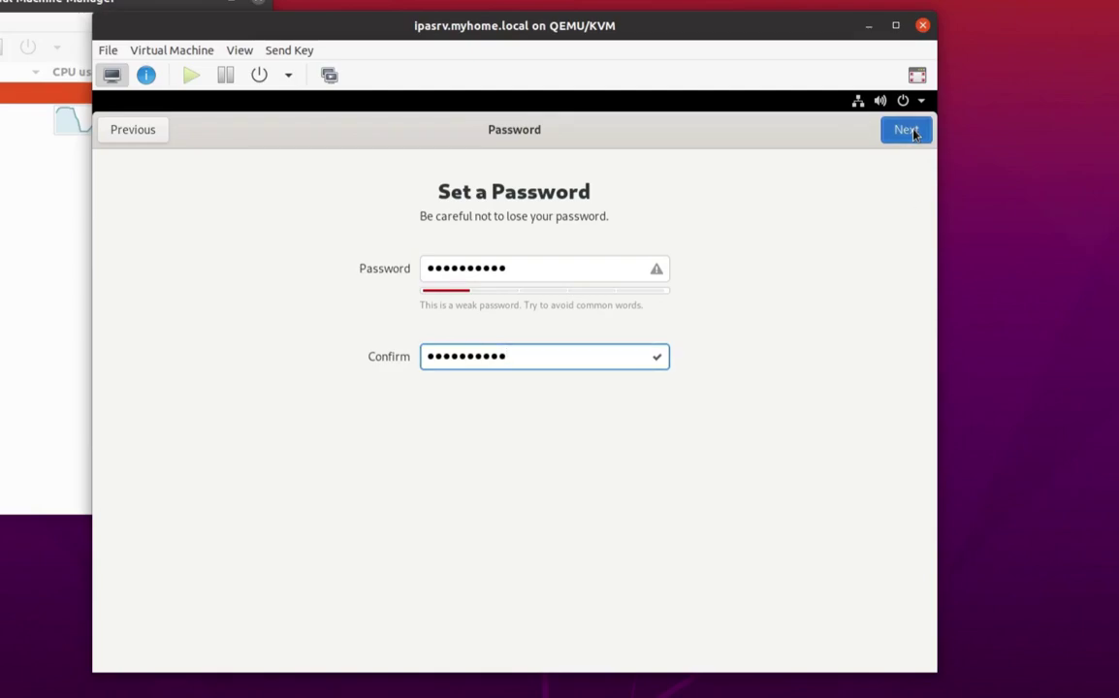
key("Return")
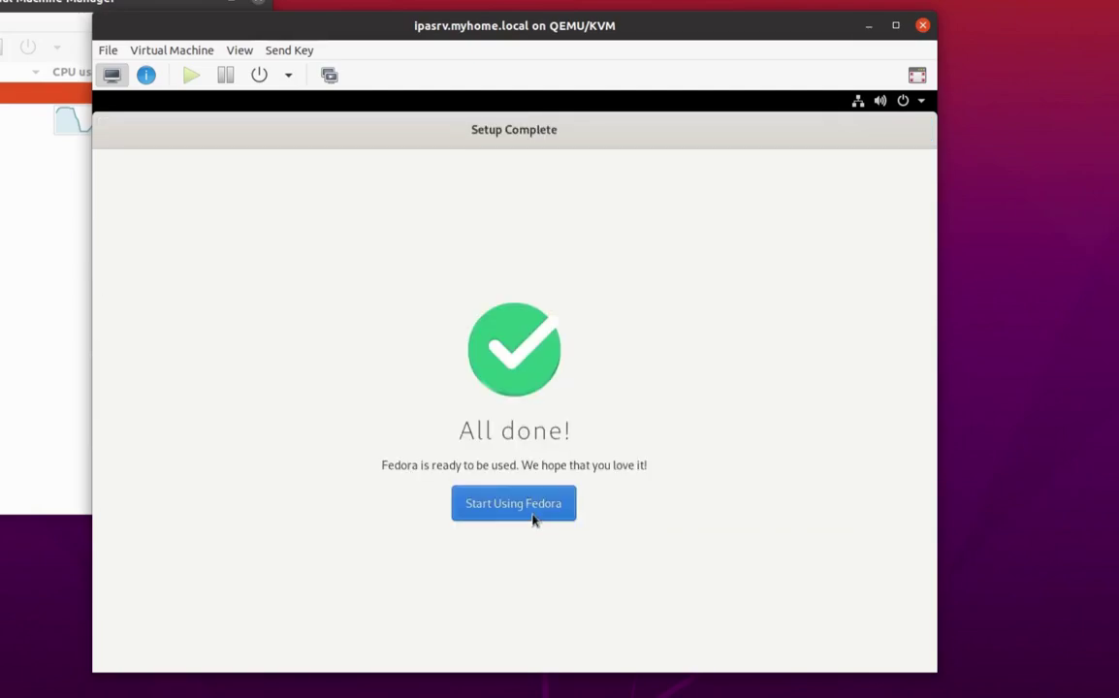
Start using Fedora, close the Help window, and log out of the guest session.
left_click(531, 517)
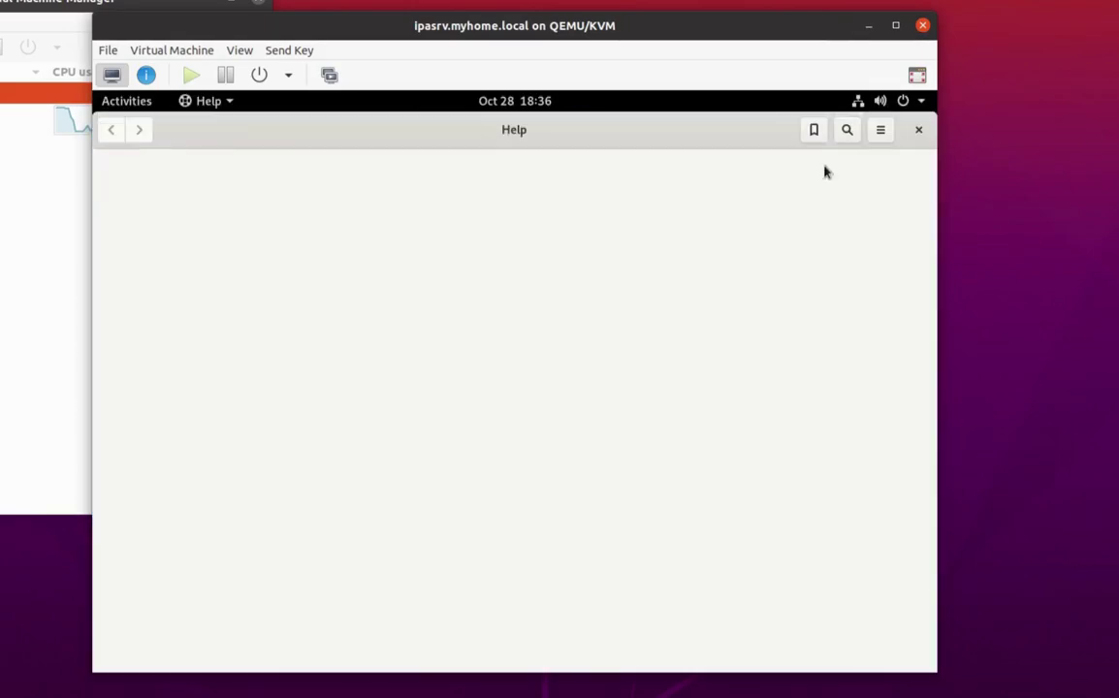
left_click(916, 132)
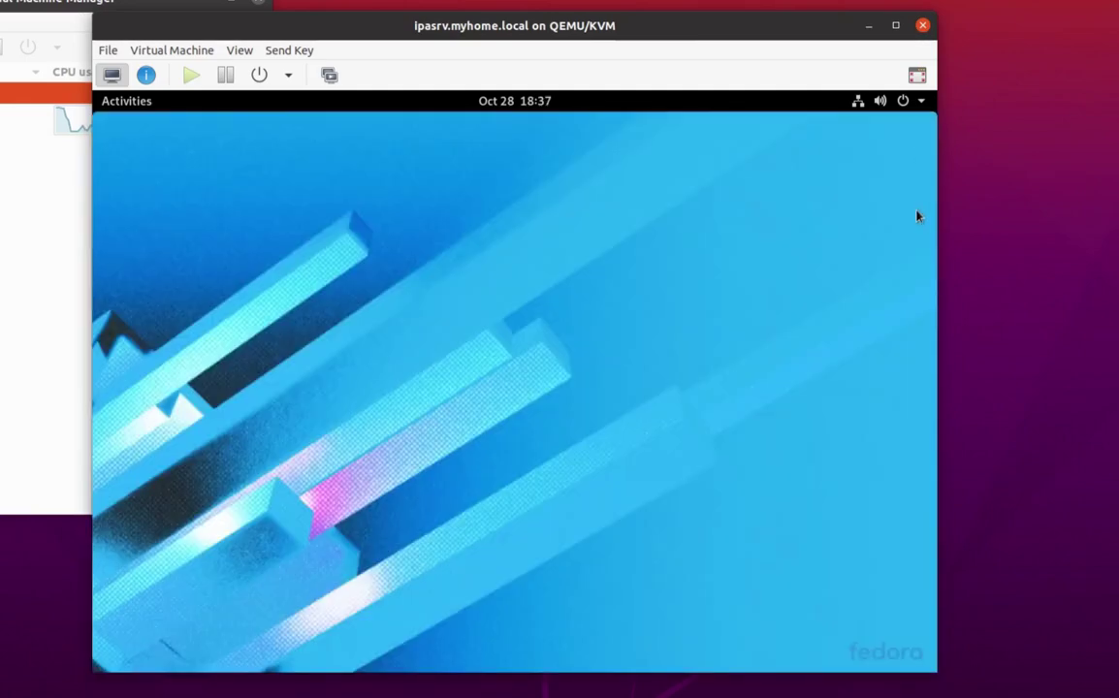
left_click(919, 103)
left_click(853, 280)
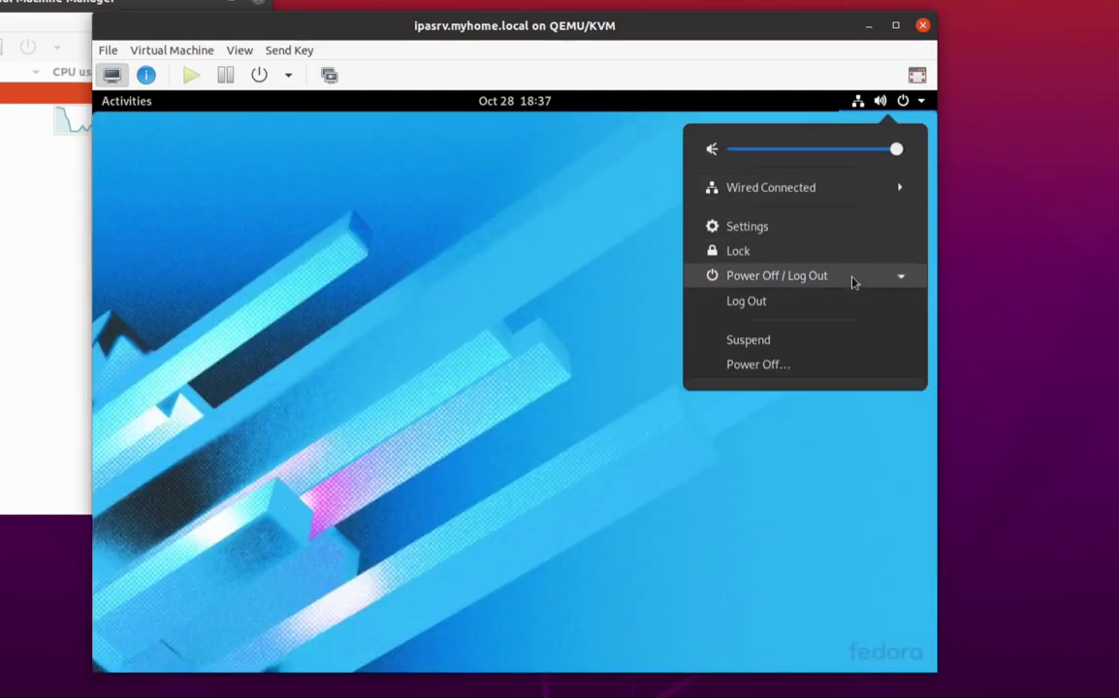
left_click(811, 306)
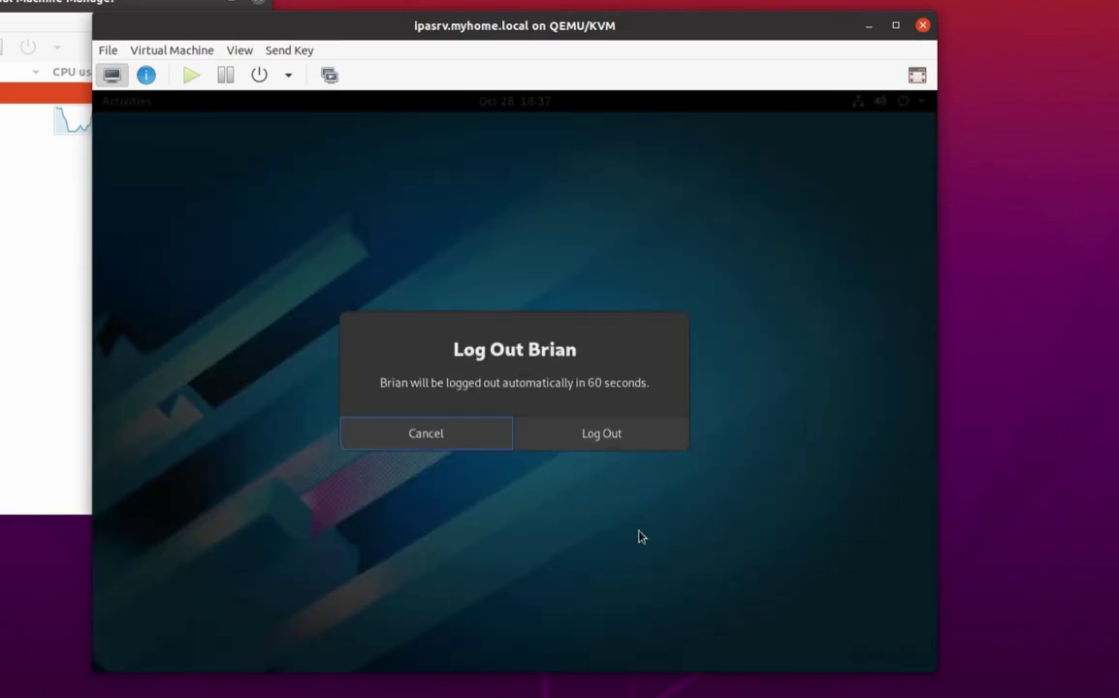
left_click(584, 441)
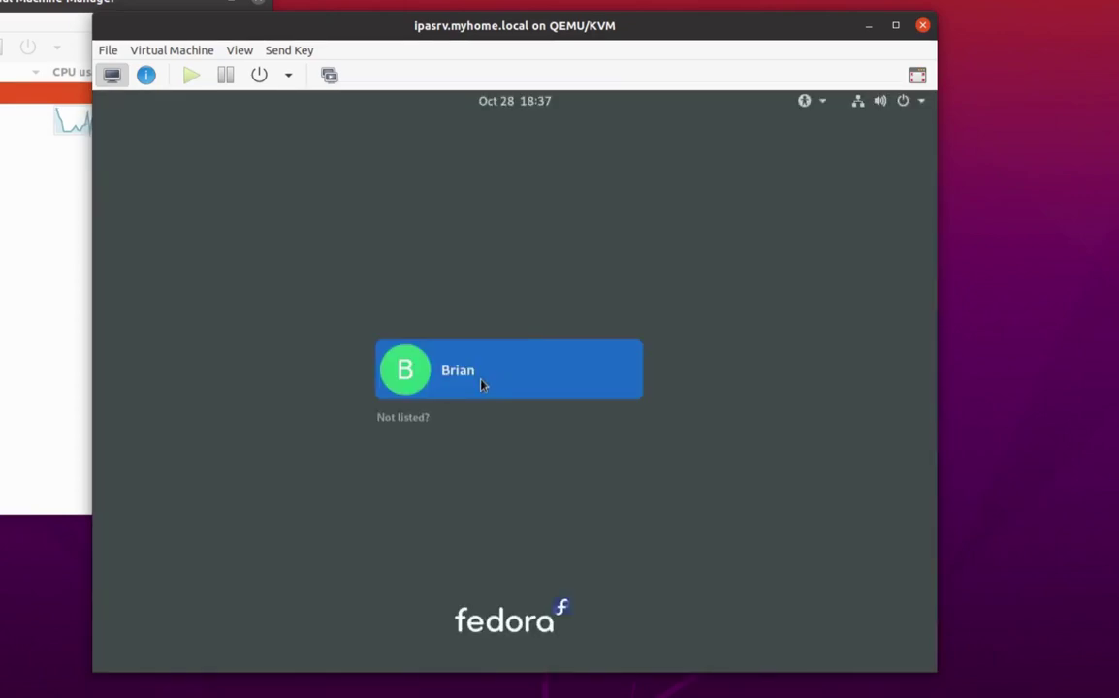
Log back in with the user's password, dismiss Activities, and shift the console window right.
left_click(481, 384)
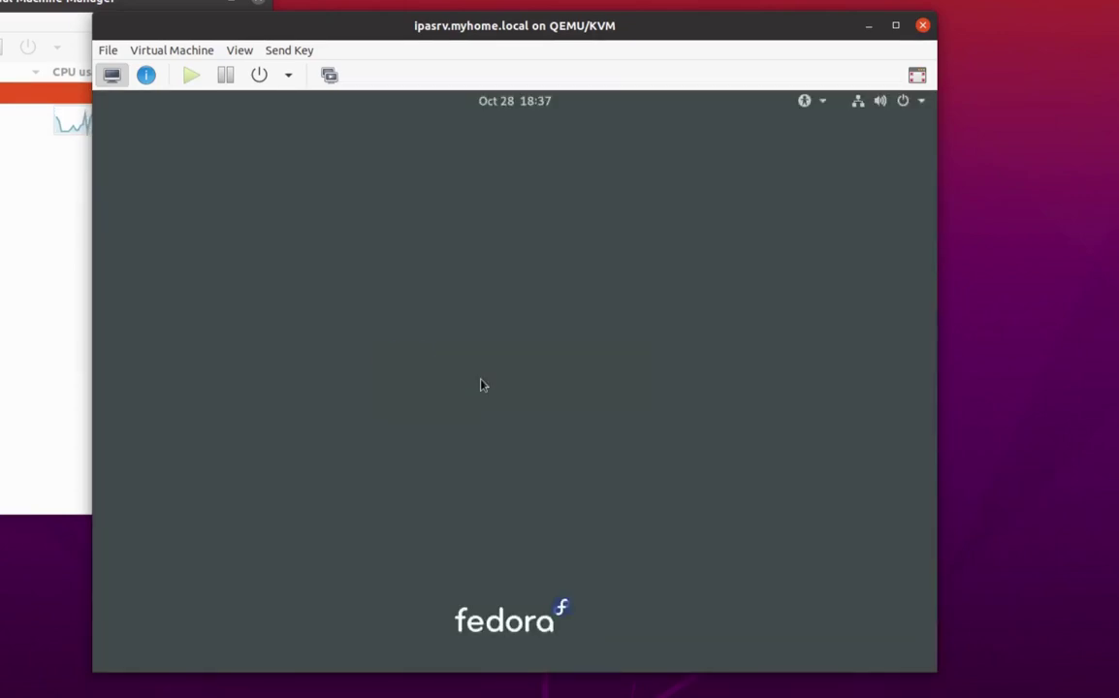
type("**********")
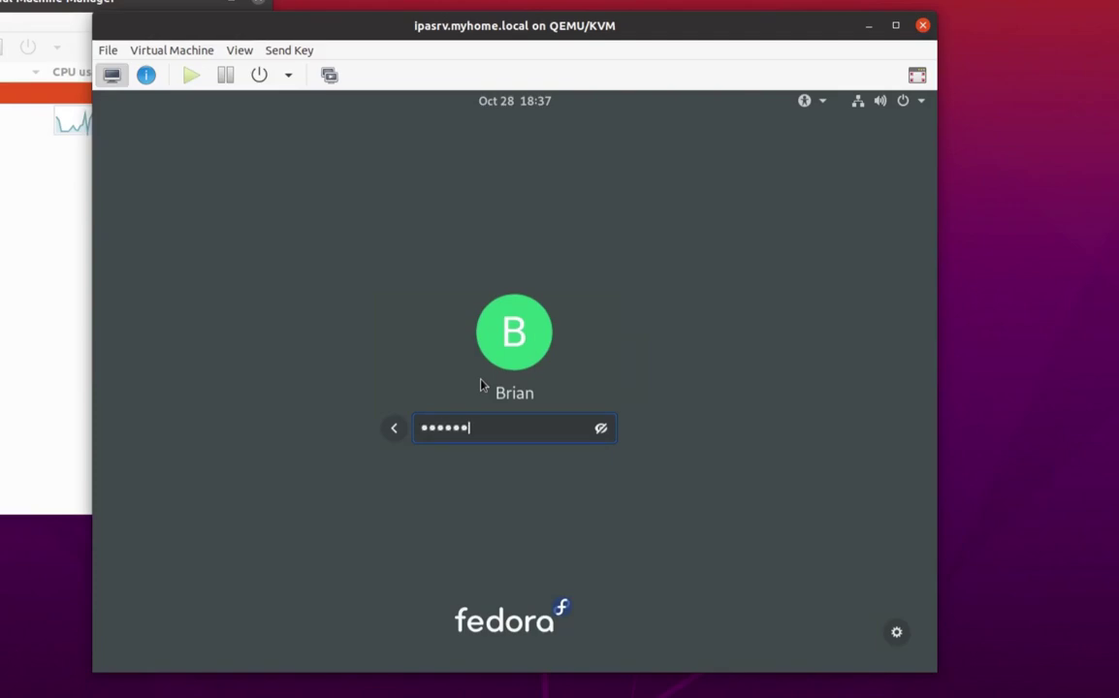
key("Return")
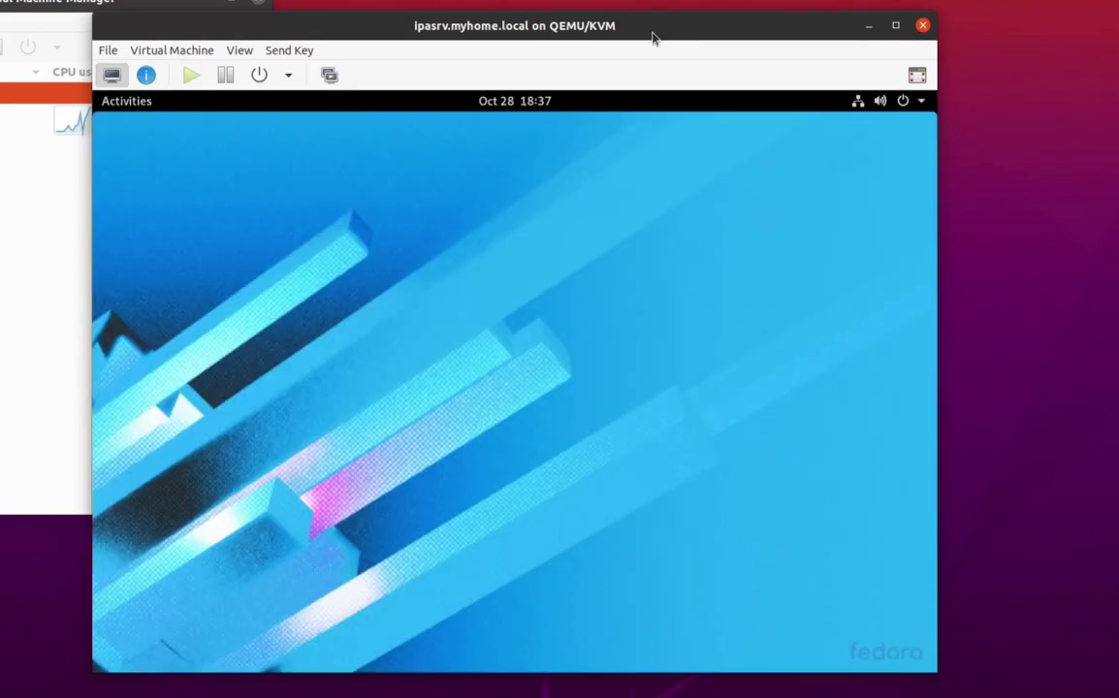
left_click(137, 103)
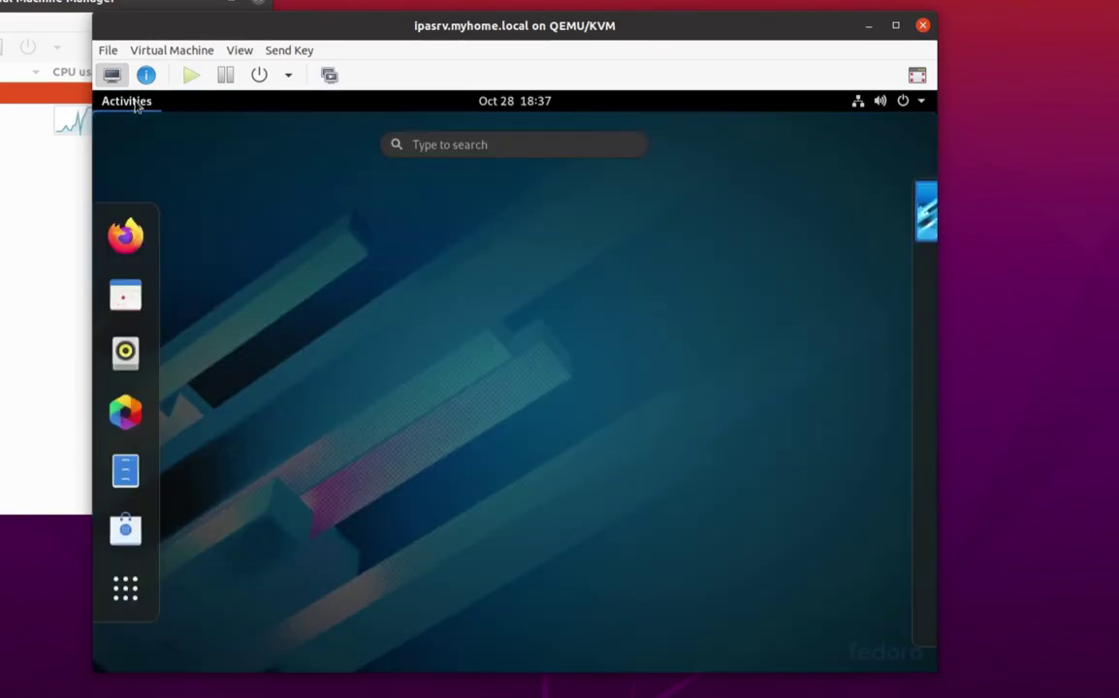
left_click(614, 215)
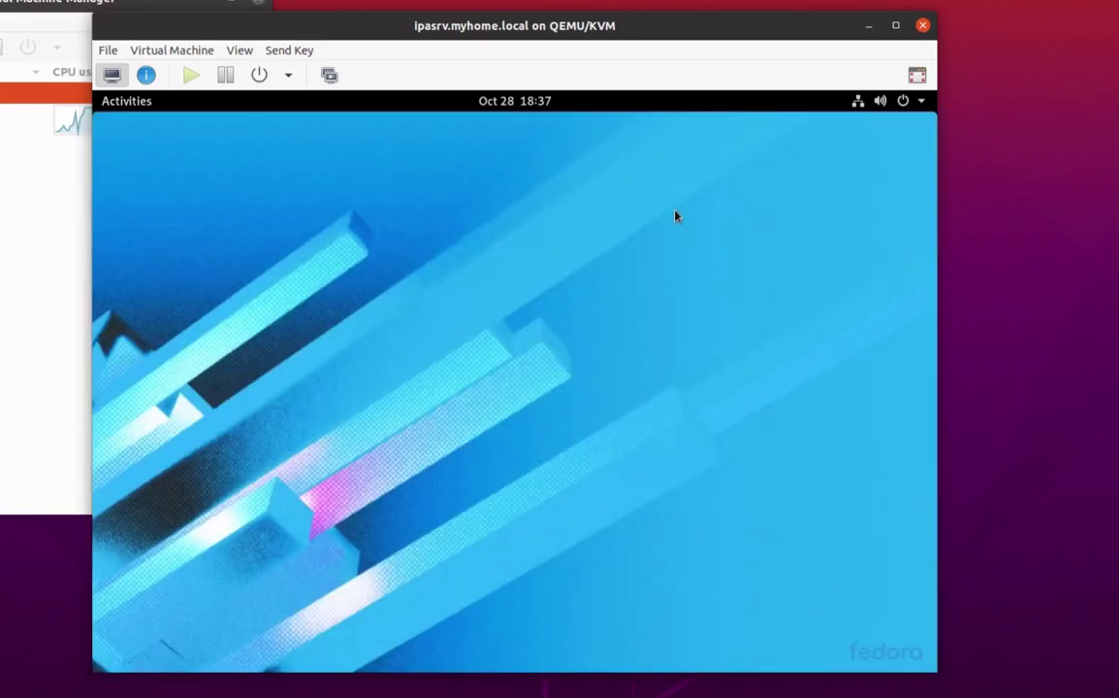
left_click_drag(597, 27, 622, 16)
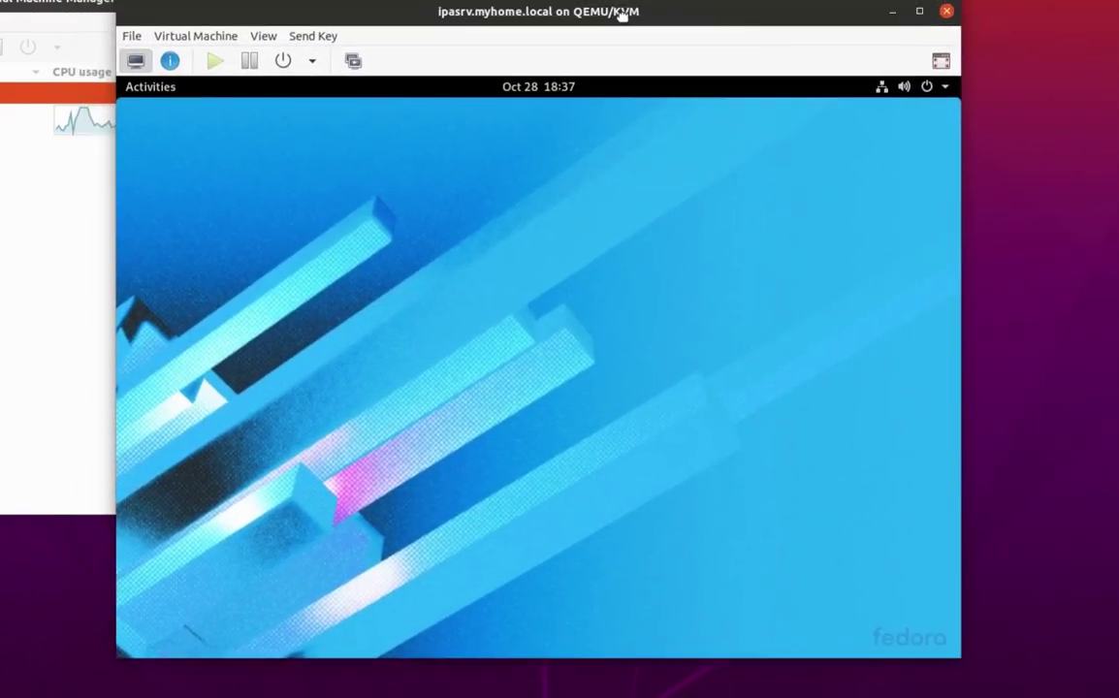
Close the Fedora guest console and reposition the Virtual Machine Manager window.
left_click(946, 10)
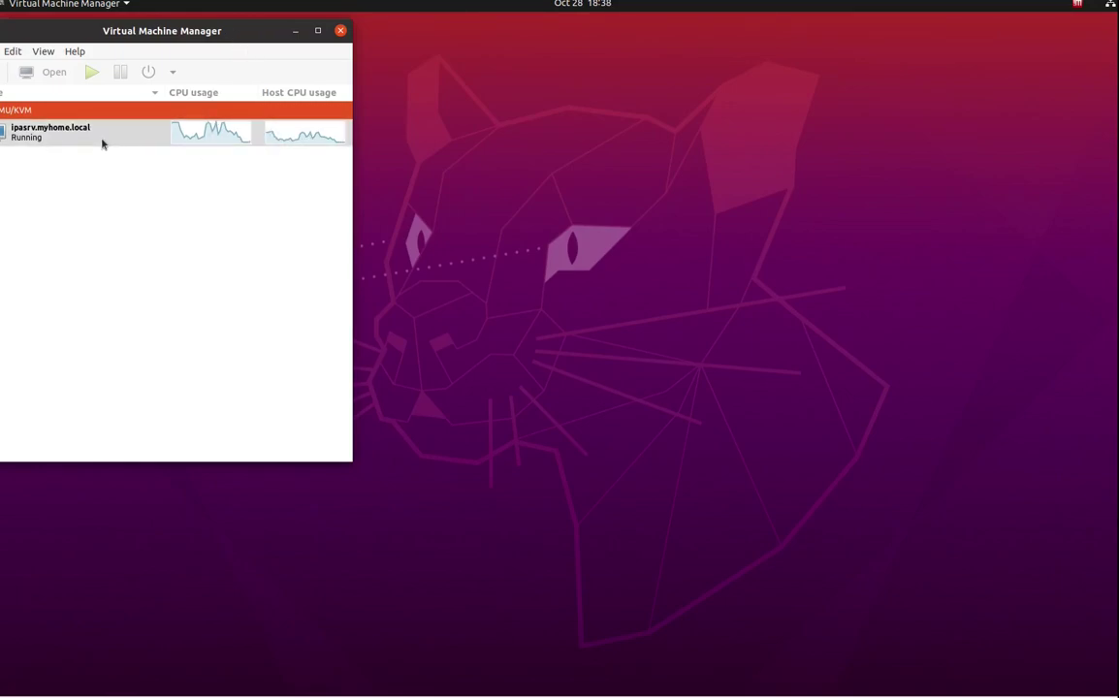
left_click_drag(148, 32, 500, 42)
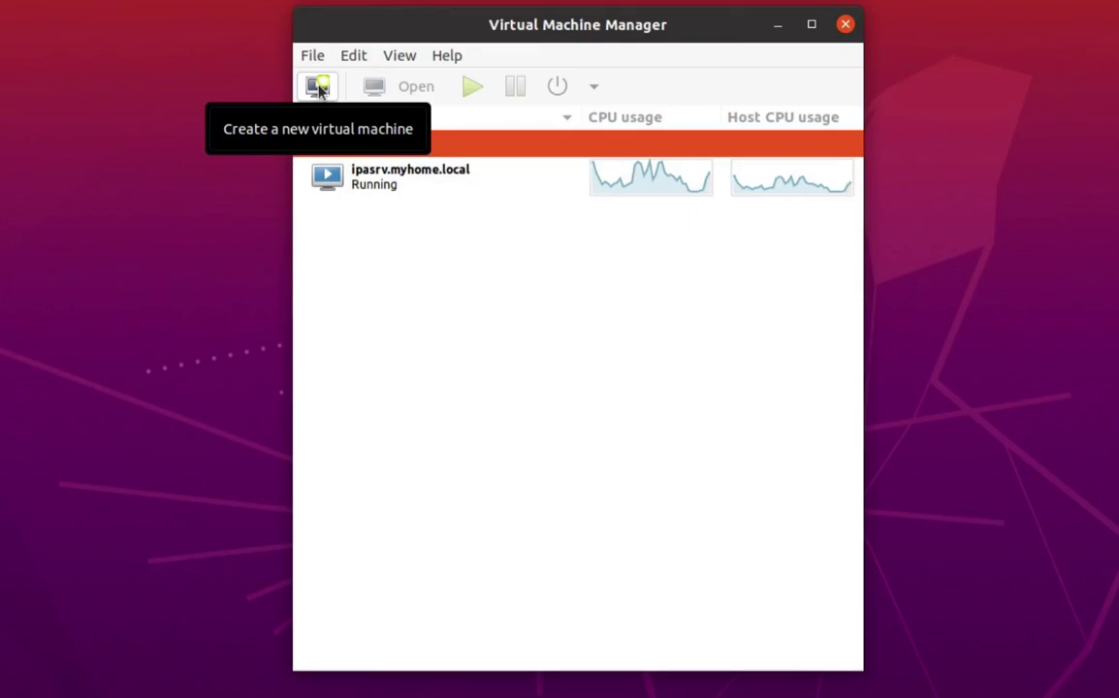
Start a new local-media VM using ubuntu-20.04.1-desktop-amd64.iso from the Downloads pool.
left_click(319, 87)
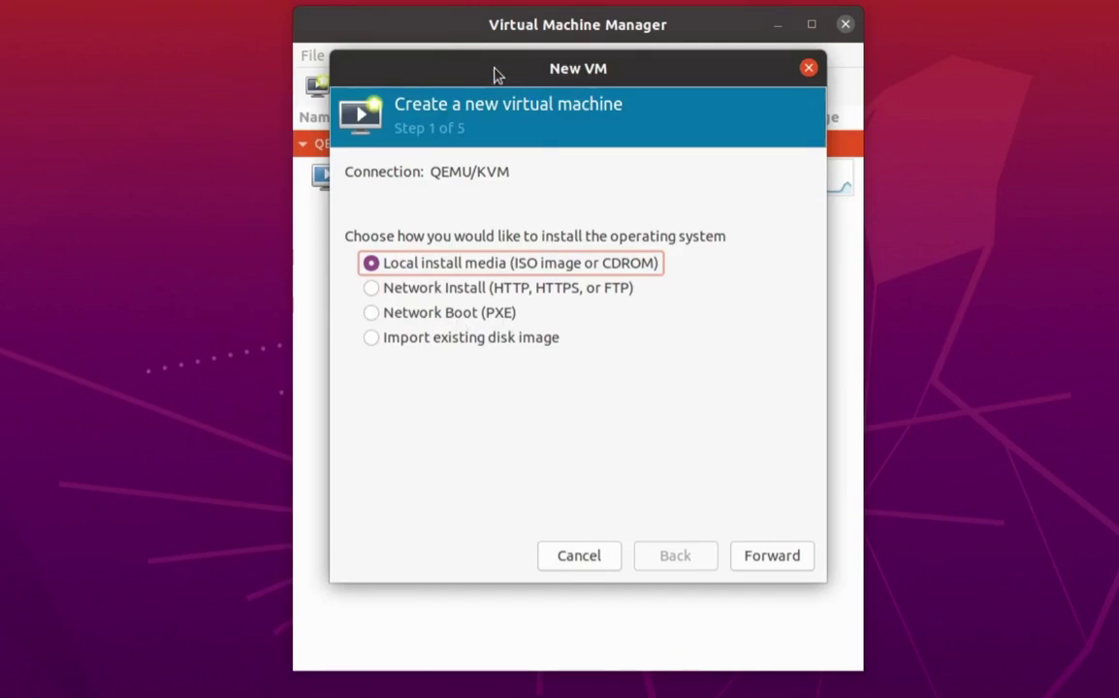
mouse_move(494, 75)
left_mouse_down()
mouse_move(643, 88)
mouse_move(500, 57)
mouse_move(498, 73)
left_mouse_up()
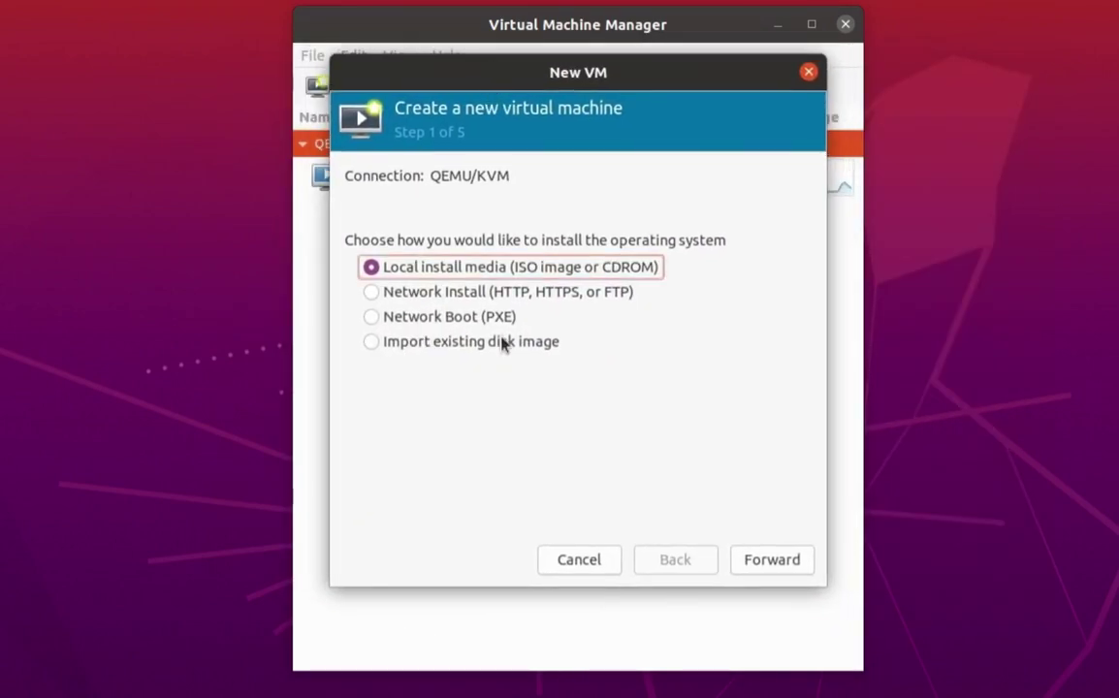
left_click(767, 565)
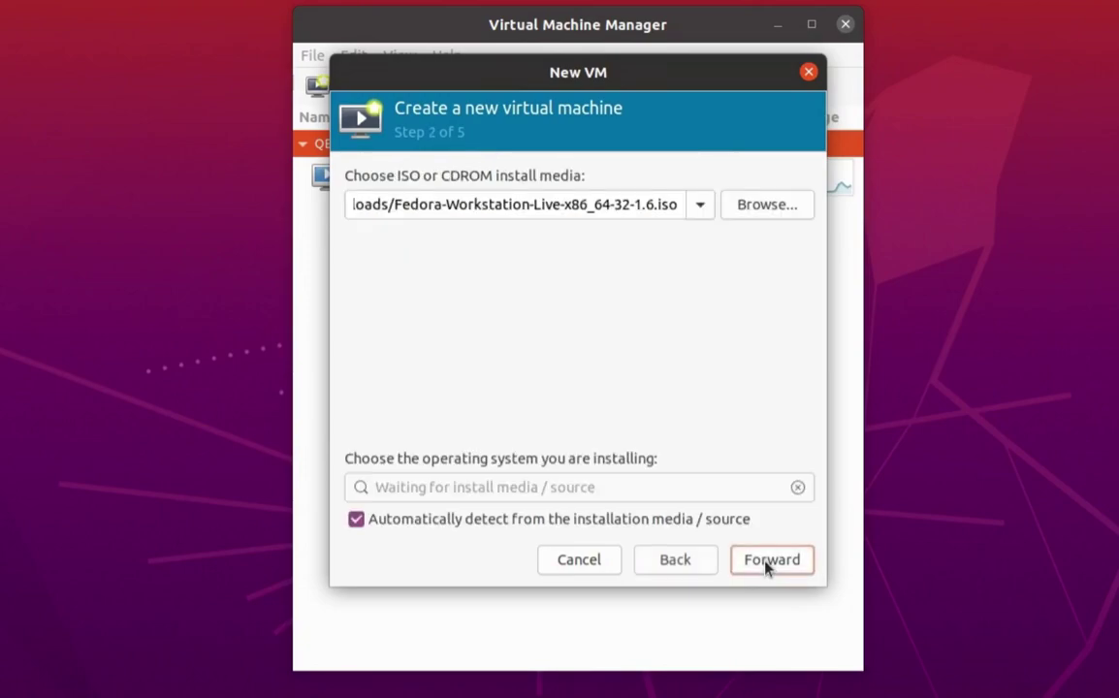
left_click(747, 219)
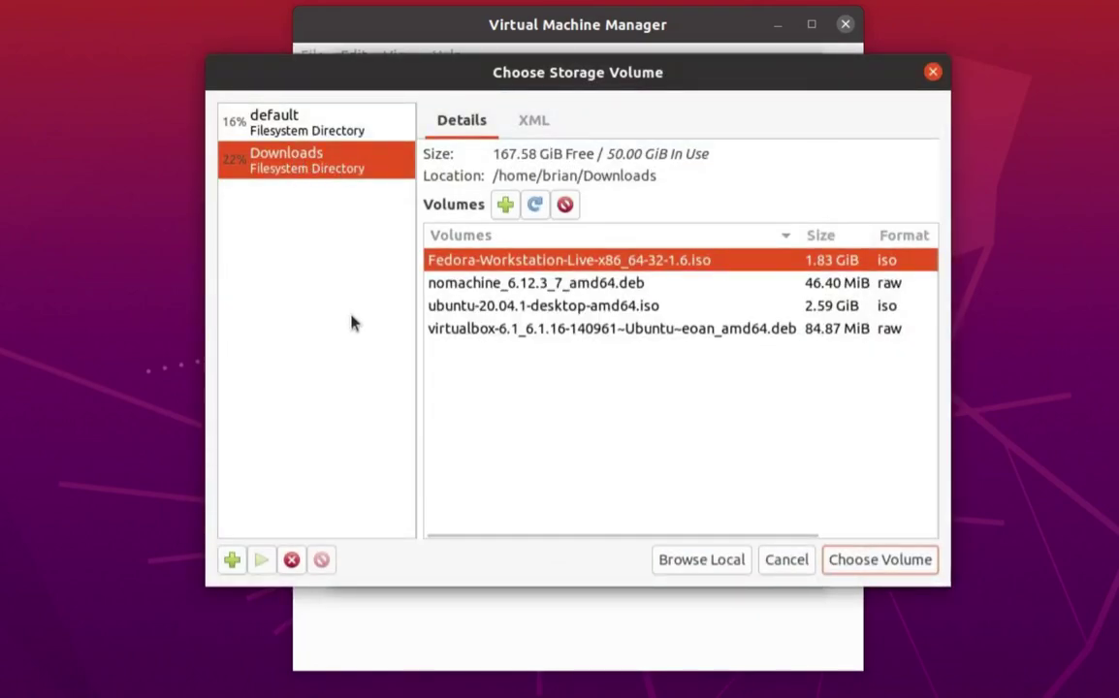
left_click(484, 332)
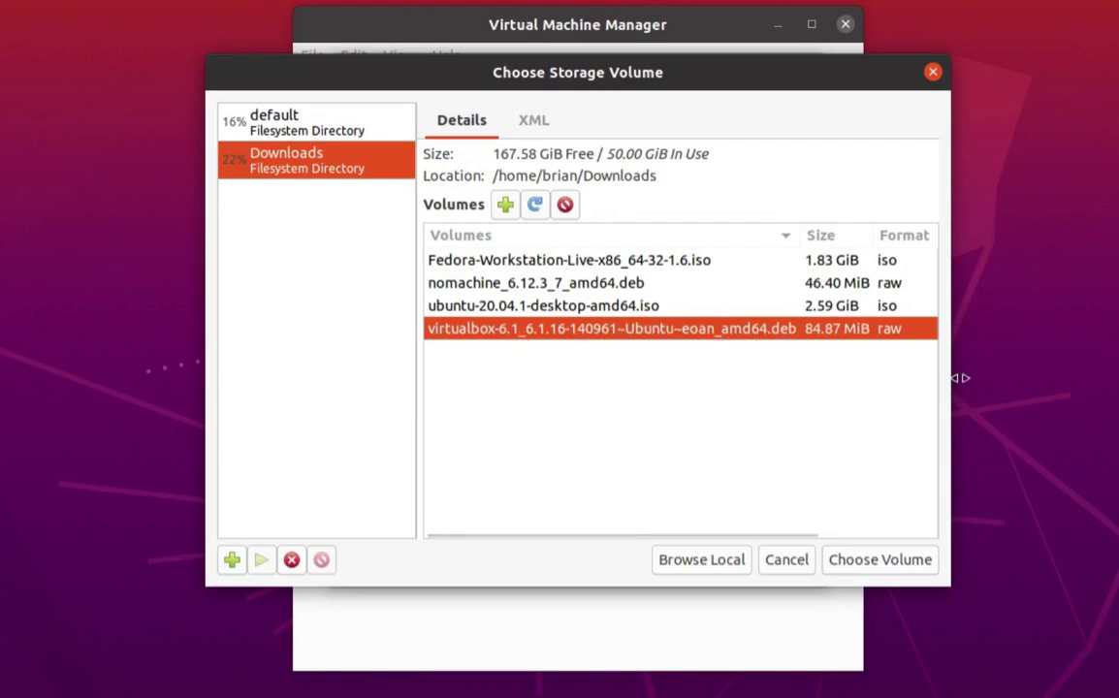
left_click_drag(946, 380, 988, 380)
left_click(526, 308)
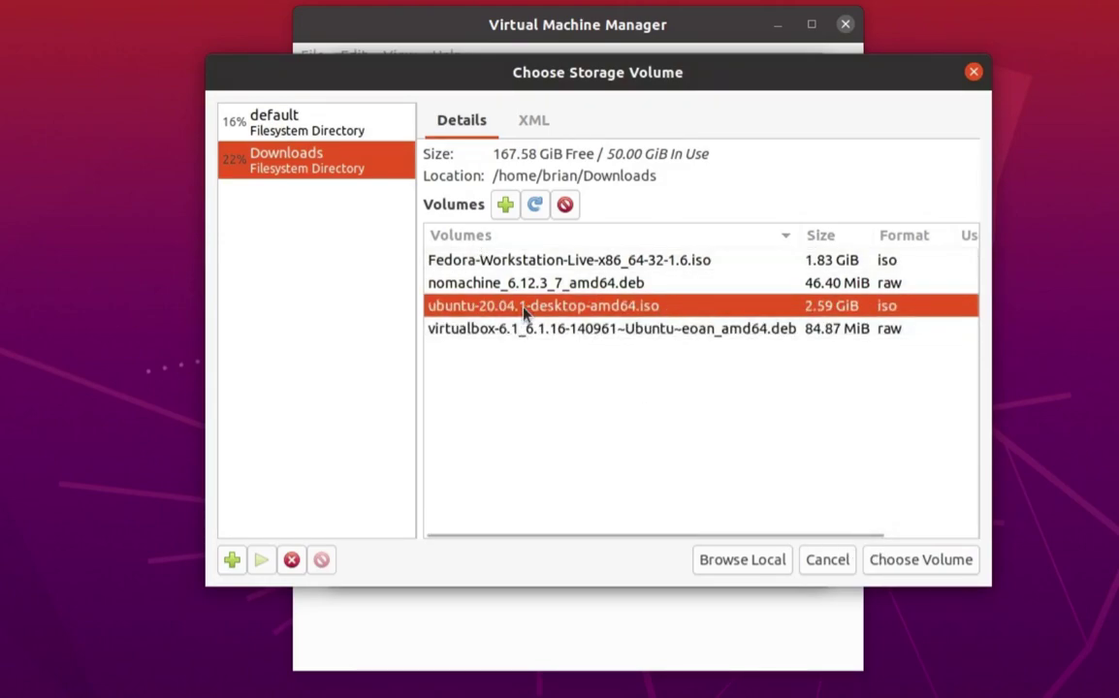
left_click(911, 562)
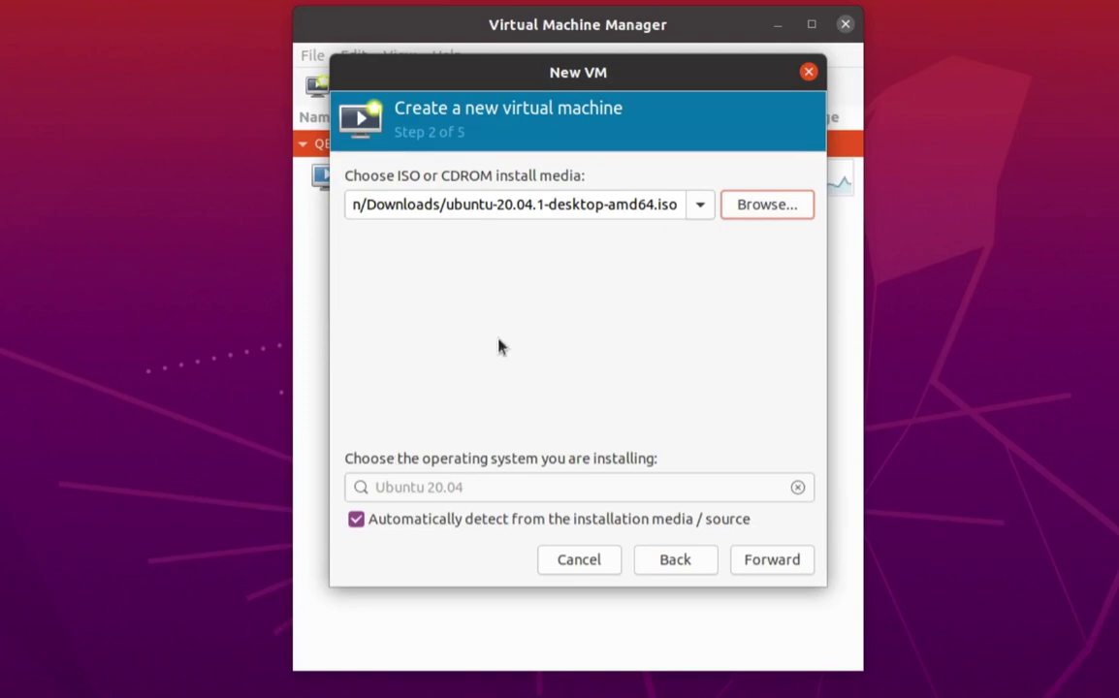
Keep 4096 MiB memory and 2 CPUs, and set the disk size to 20 GiB.
left_click(756, 560)
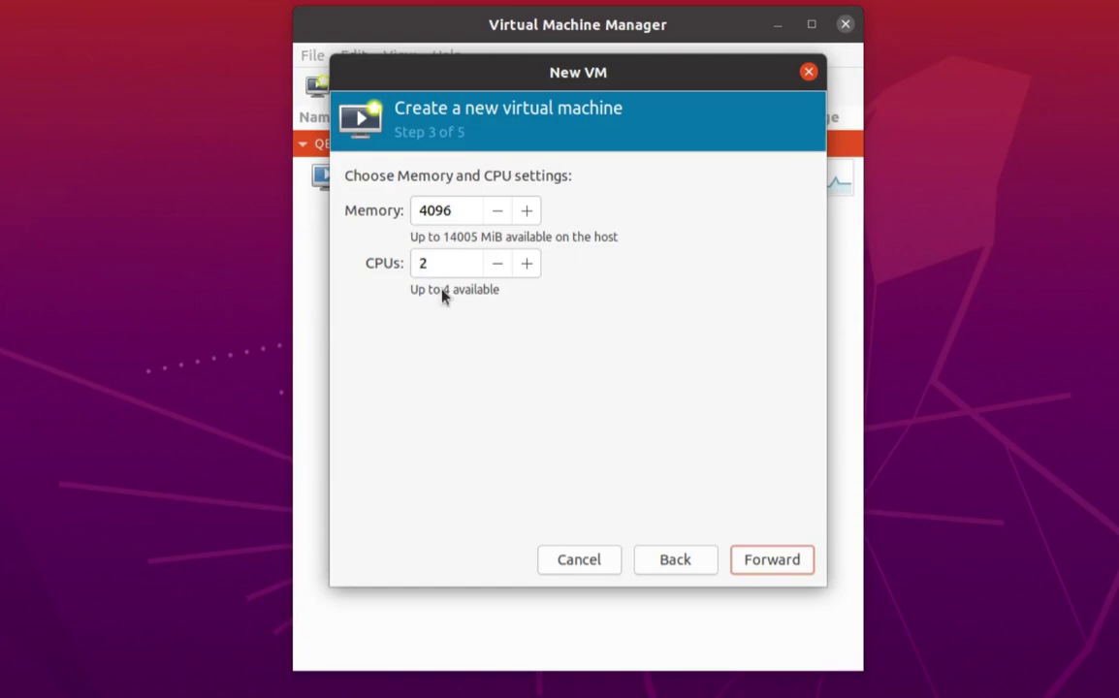
left_click(755, 570)
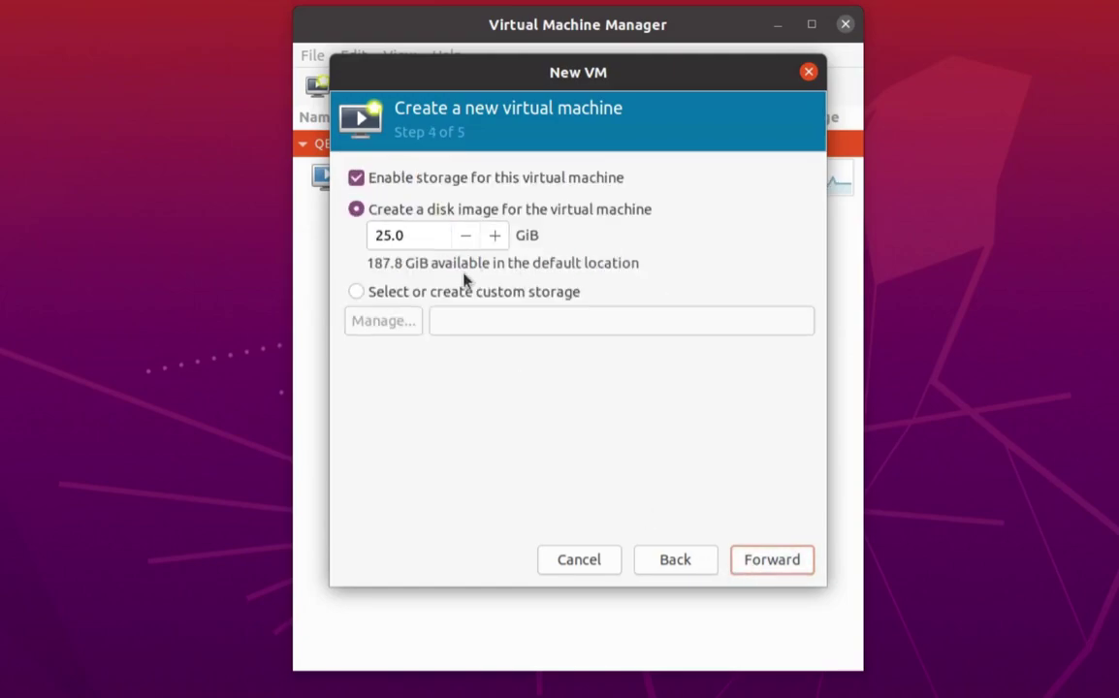
double_click(412, 236)
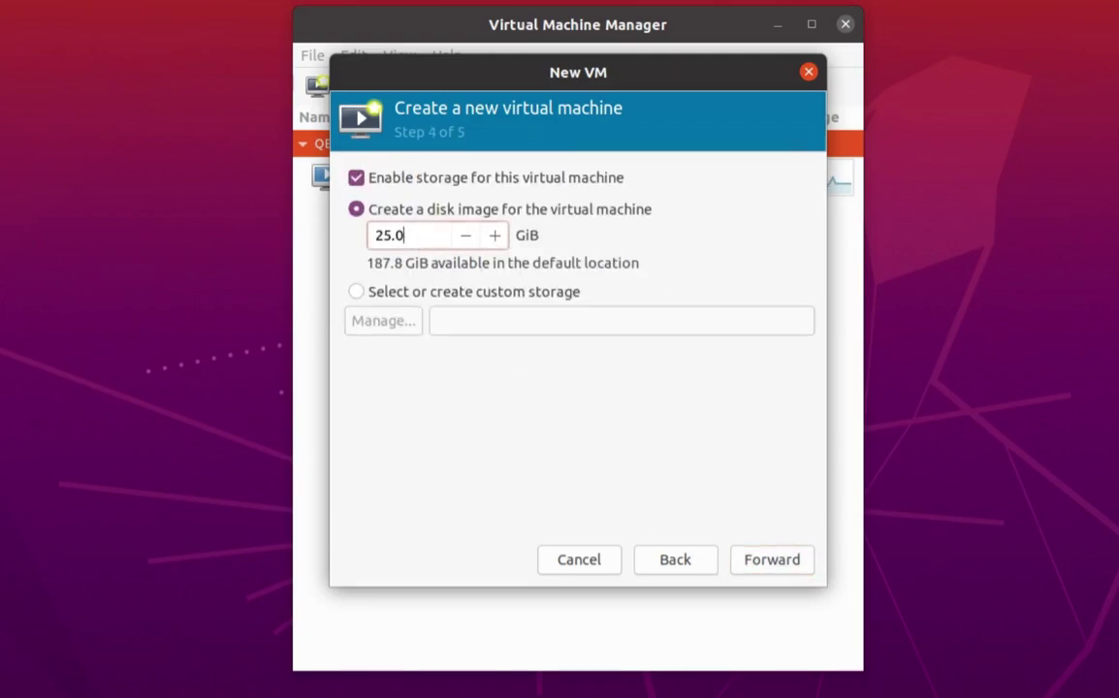
type("20")
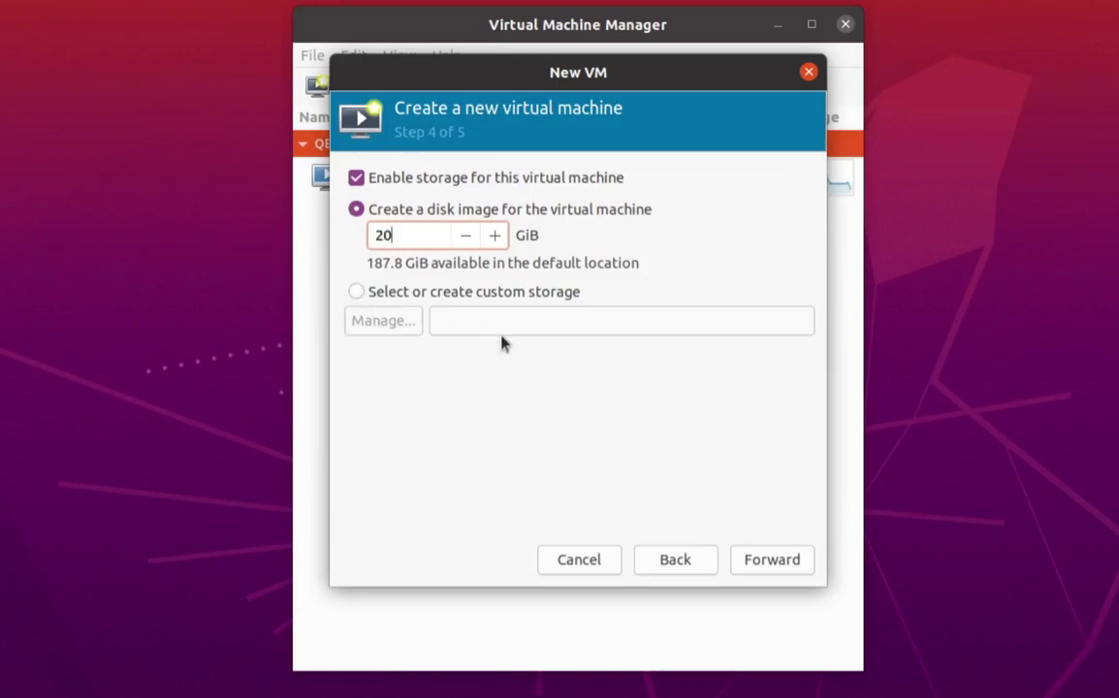
left_click(773, 563)
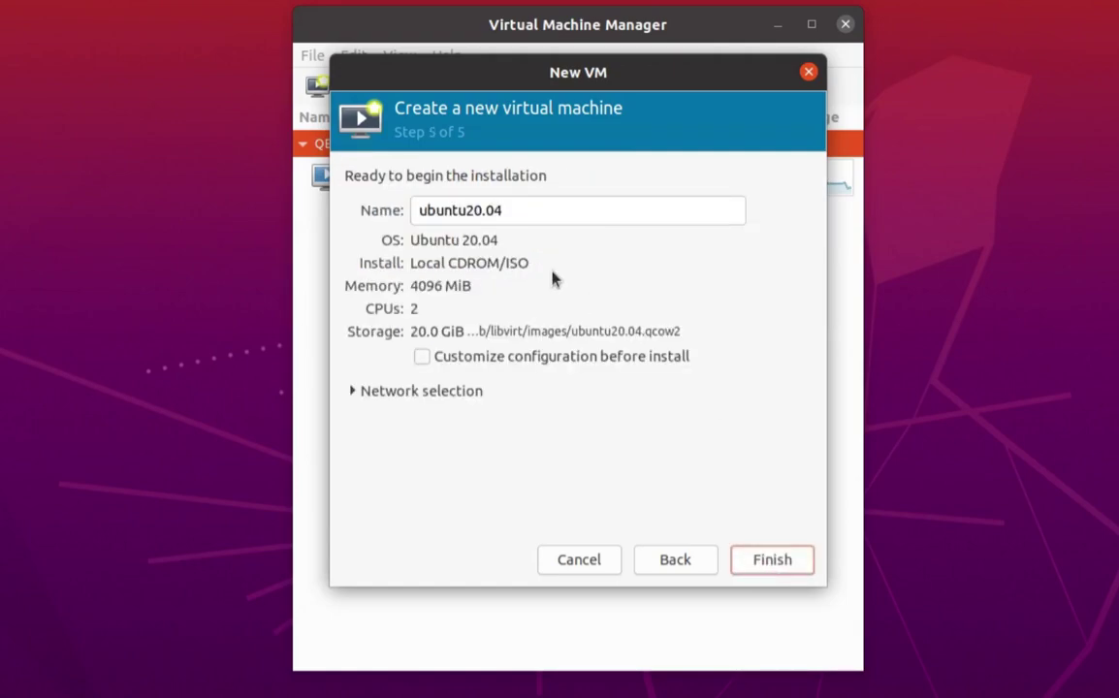
Rename the new VM to ipa01.myhome.local.
left_click_drag(505, 211, 382, 212)
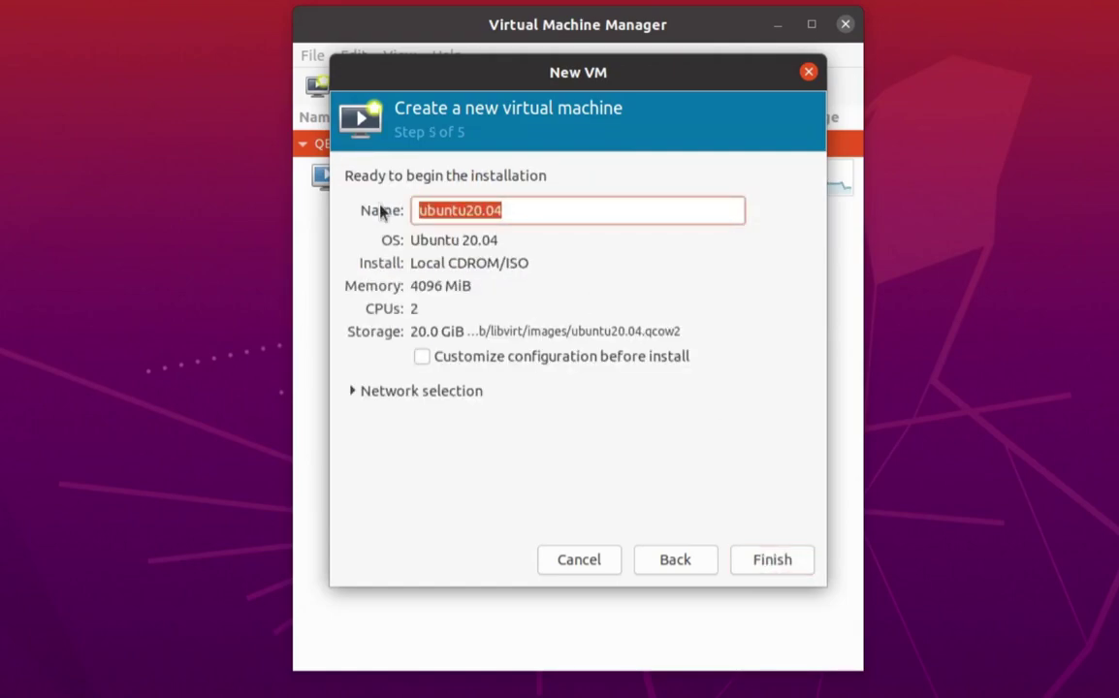
key("BackSpace")
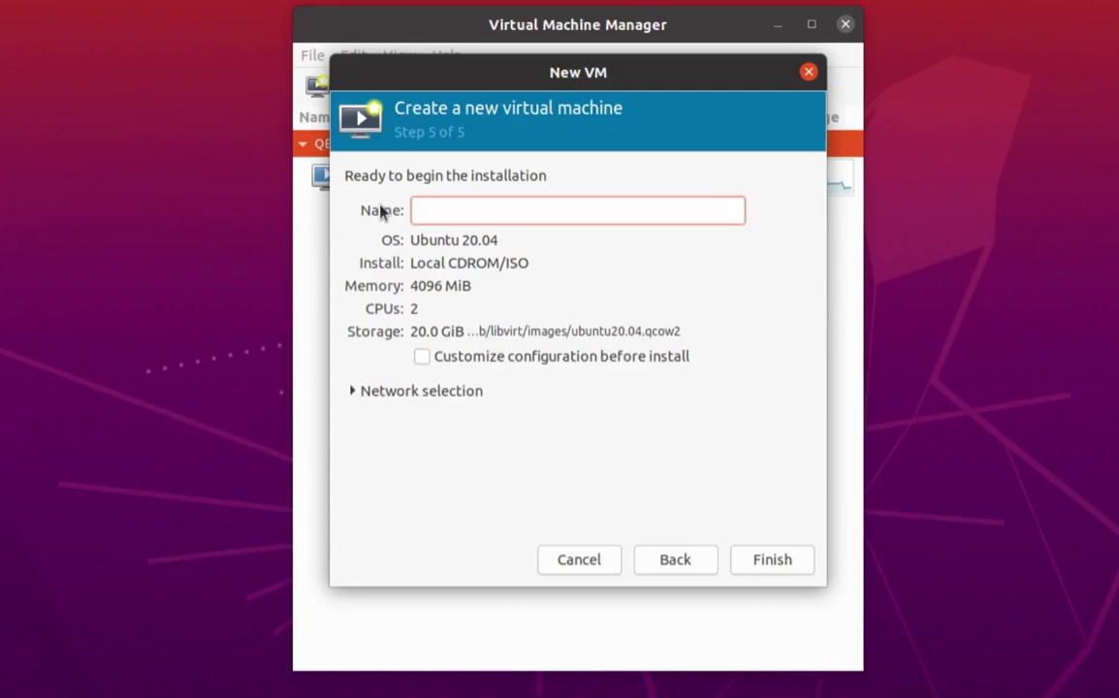
type("ipa")
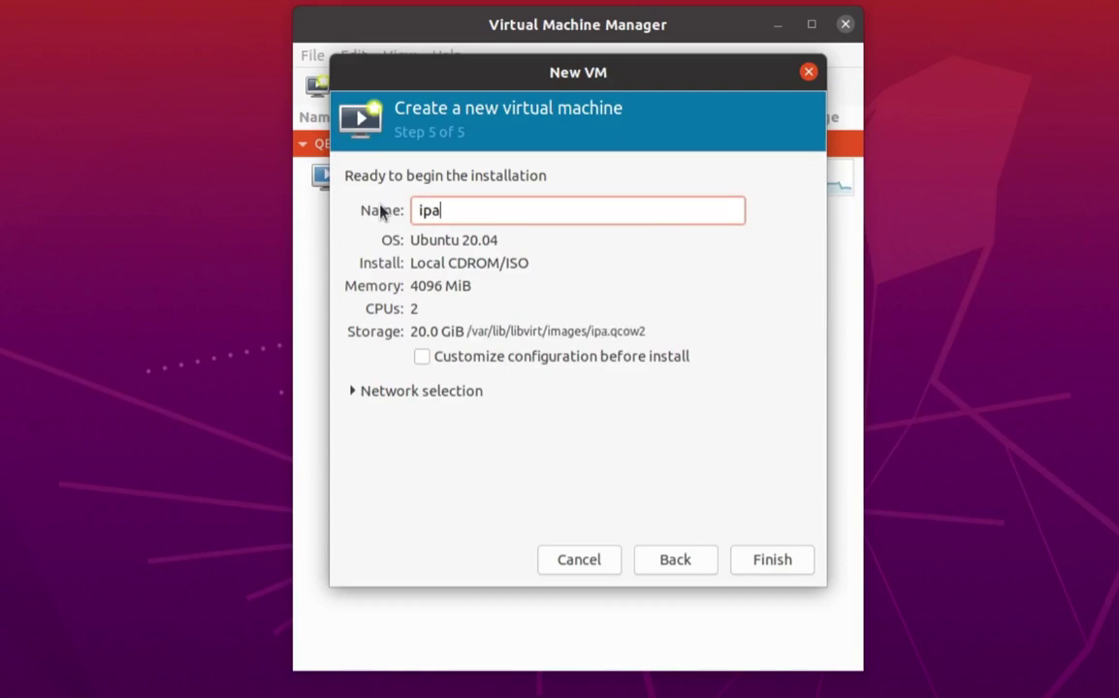
type("01.m")
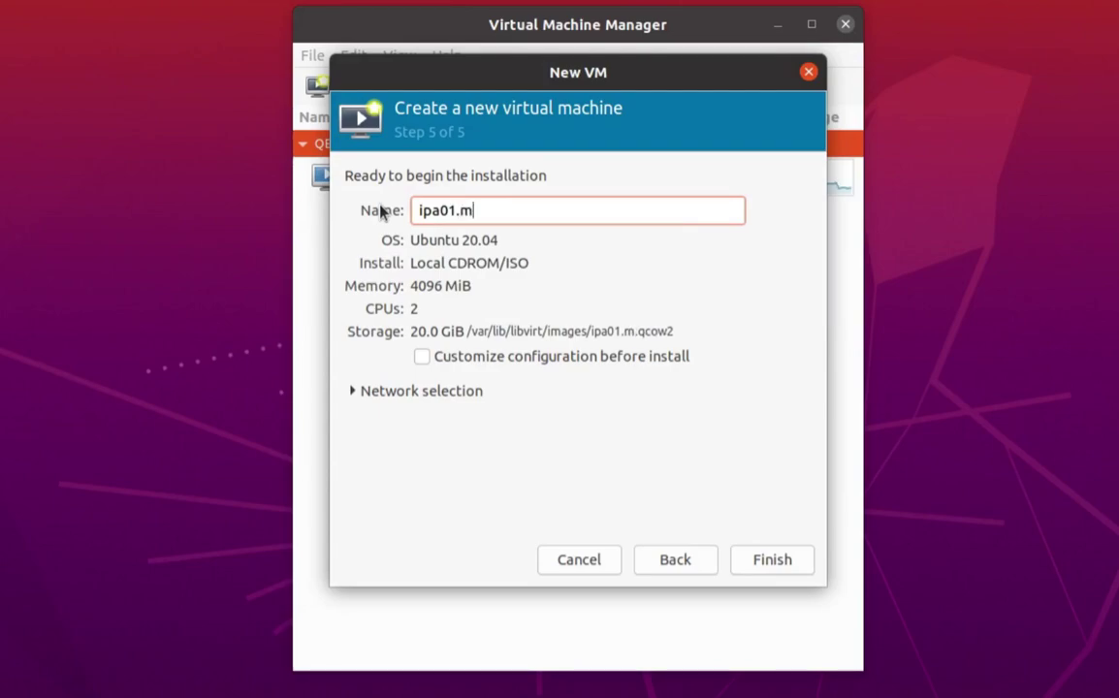
type("yhome.local")
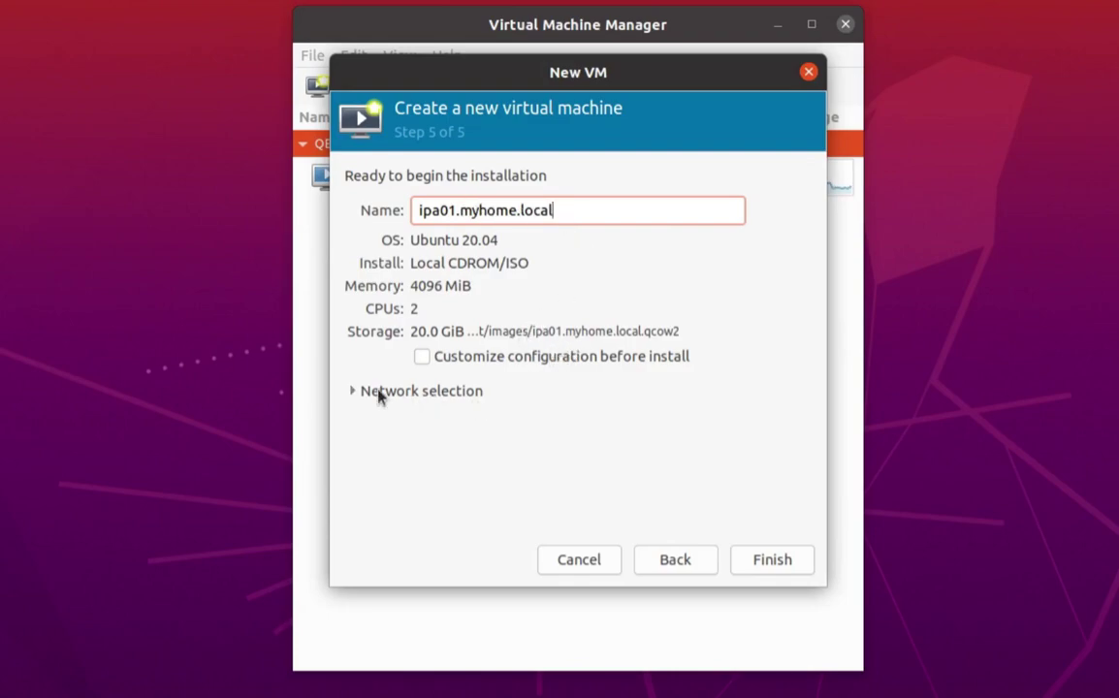
Choose Host device enp37s0: macvtap networking and create the VM.
left_click(352, 392)
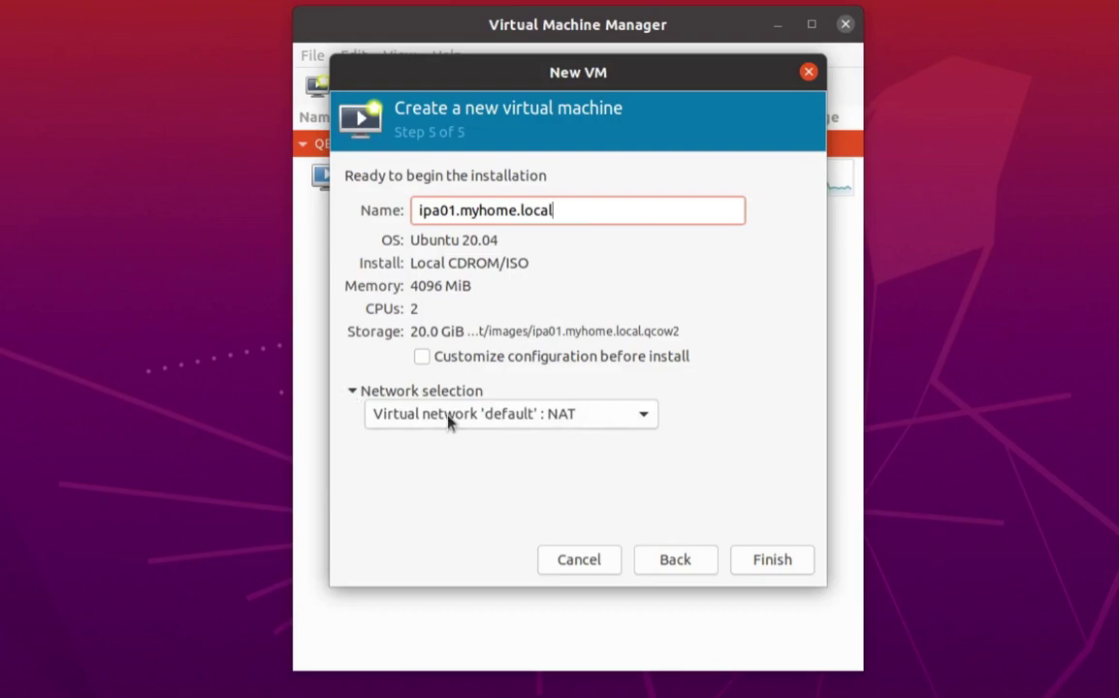
left_click(508, 417)
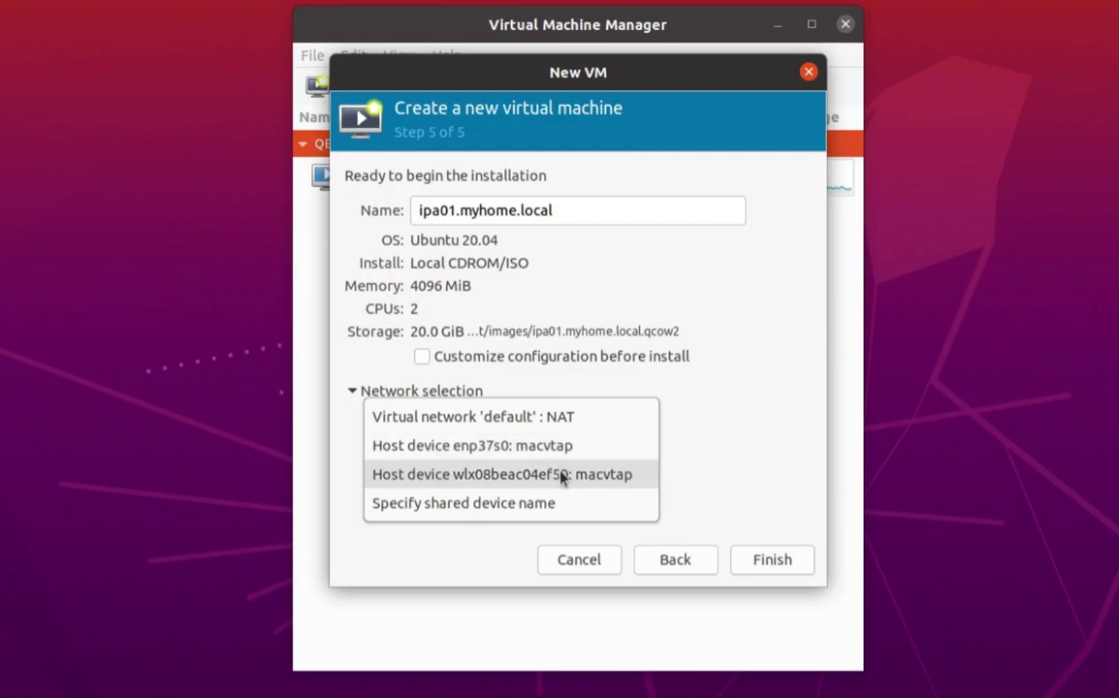
left_click(545, 446)
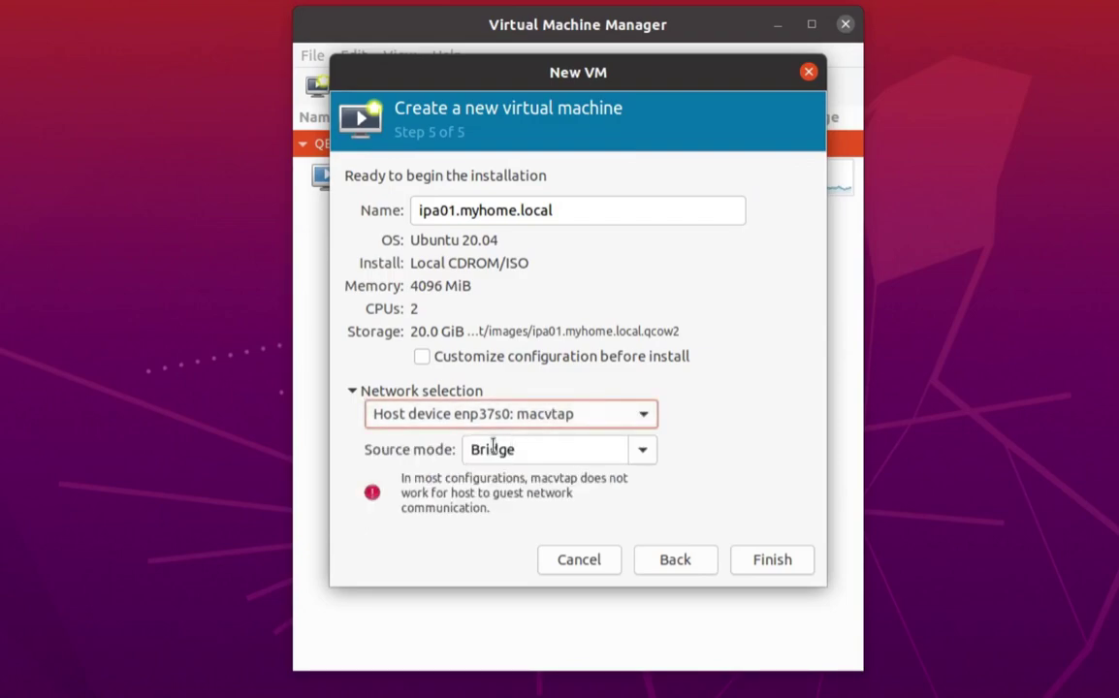
left_click(765, 567)
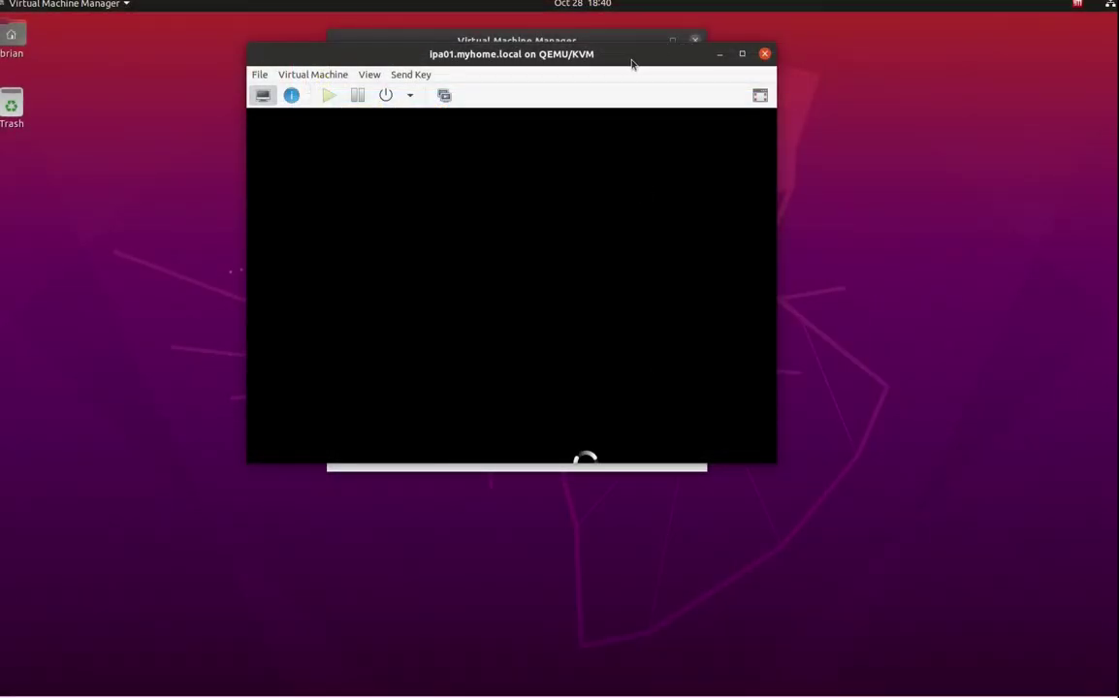
Move the ipa01.myhome.local console to the top-left and enlarge it.
left_click_drag(631, 60, 475, 33)
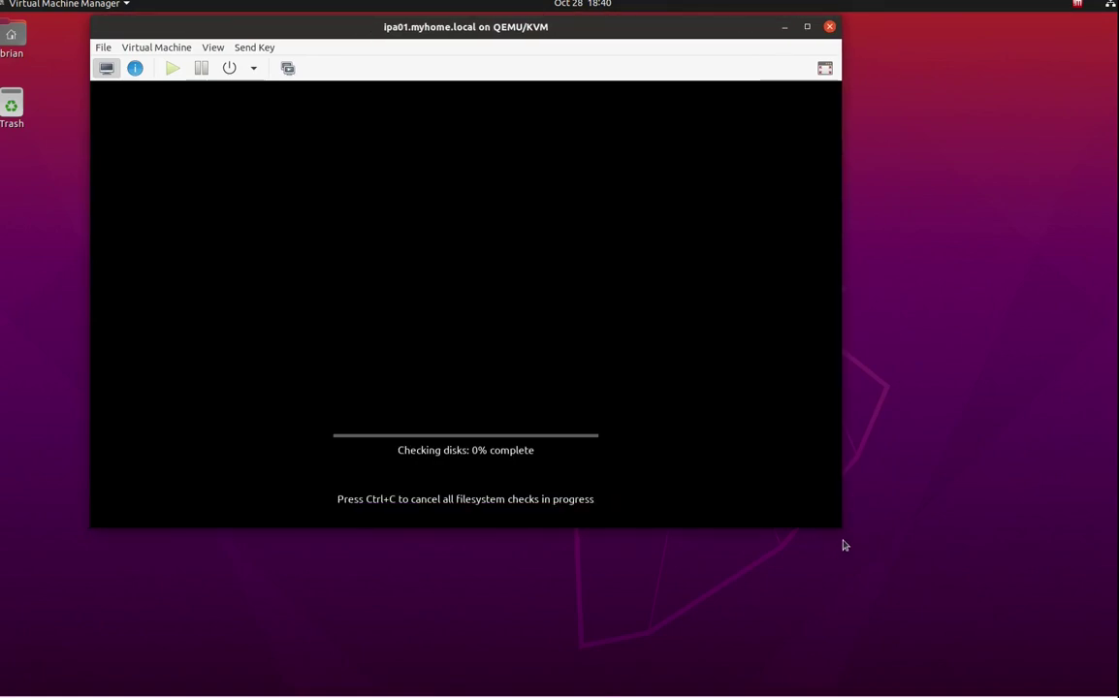
left_click_drag(840, 528, 1078, 673)
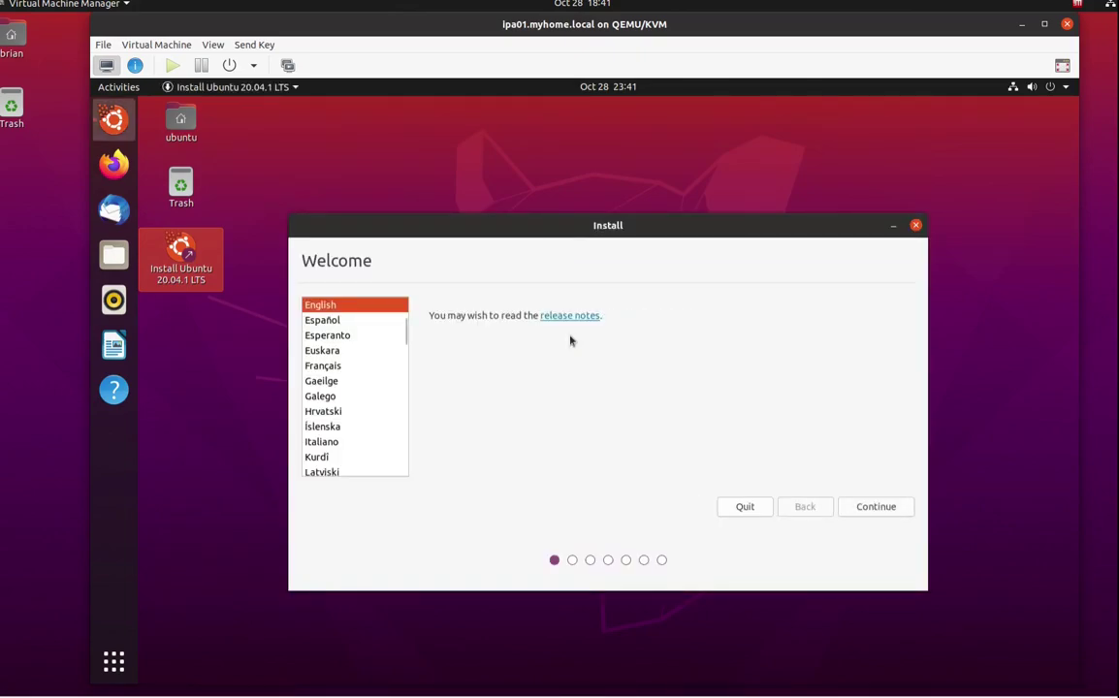
Accept English and US keyboard, include third-party software, and confirm the erase-disk install.
left_click(877, 511)
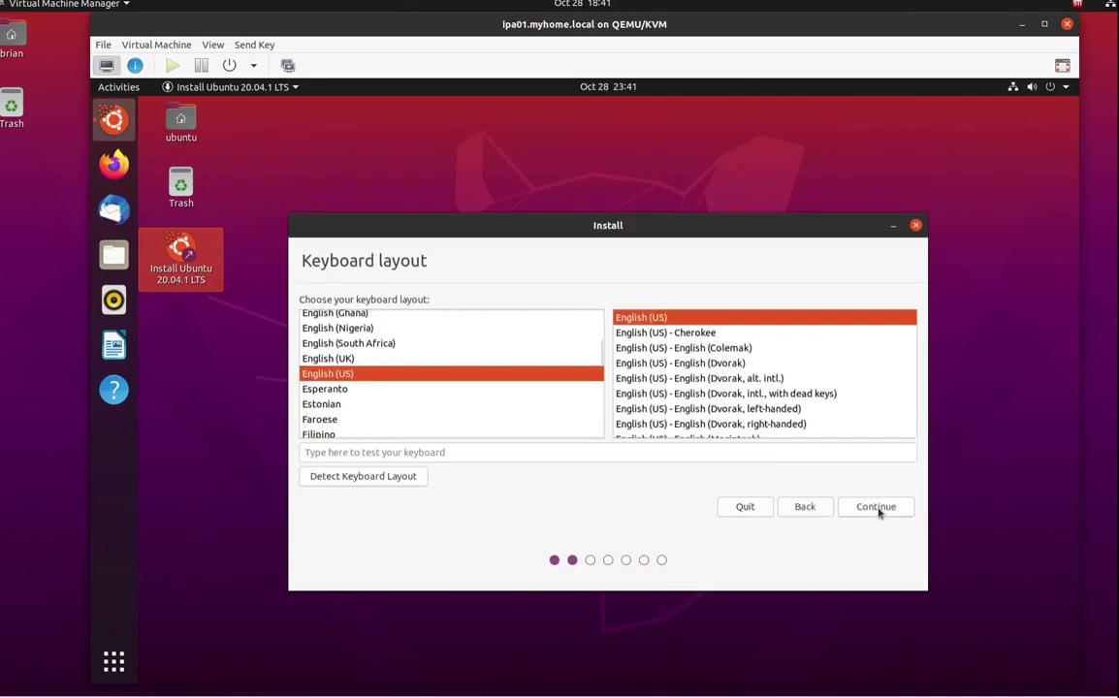
left_click(877, 510)
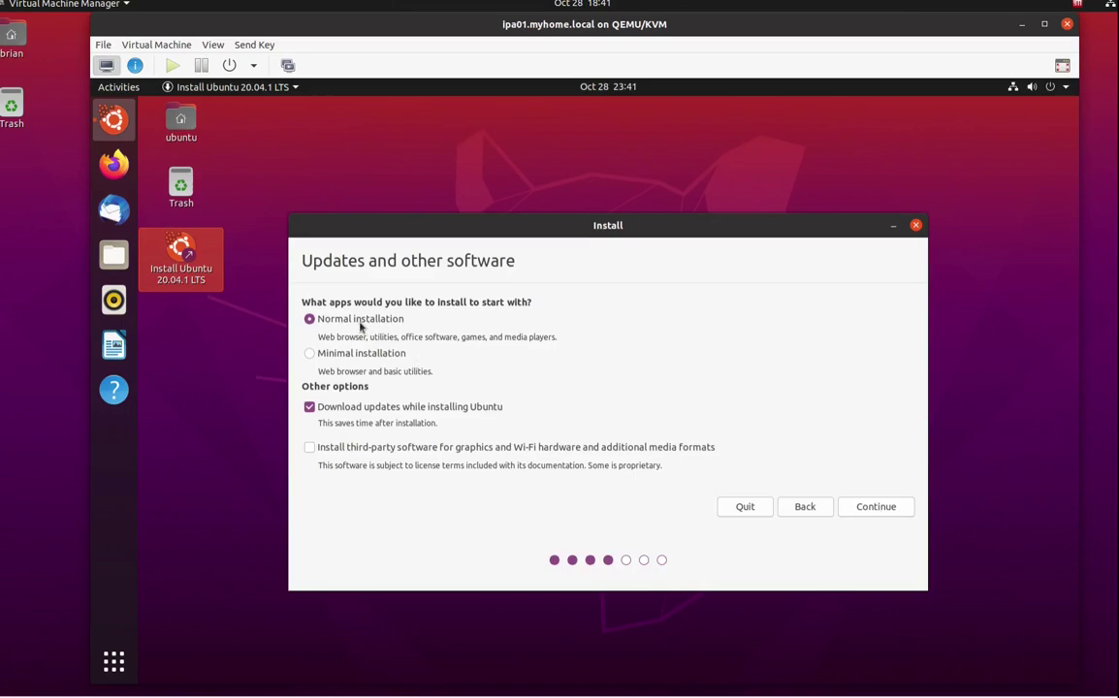
left_click(335, 449)
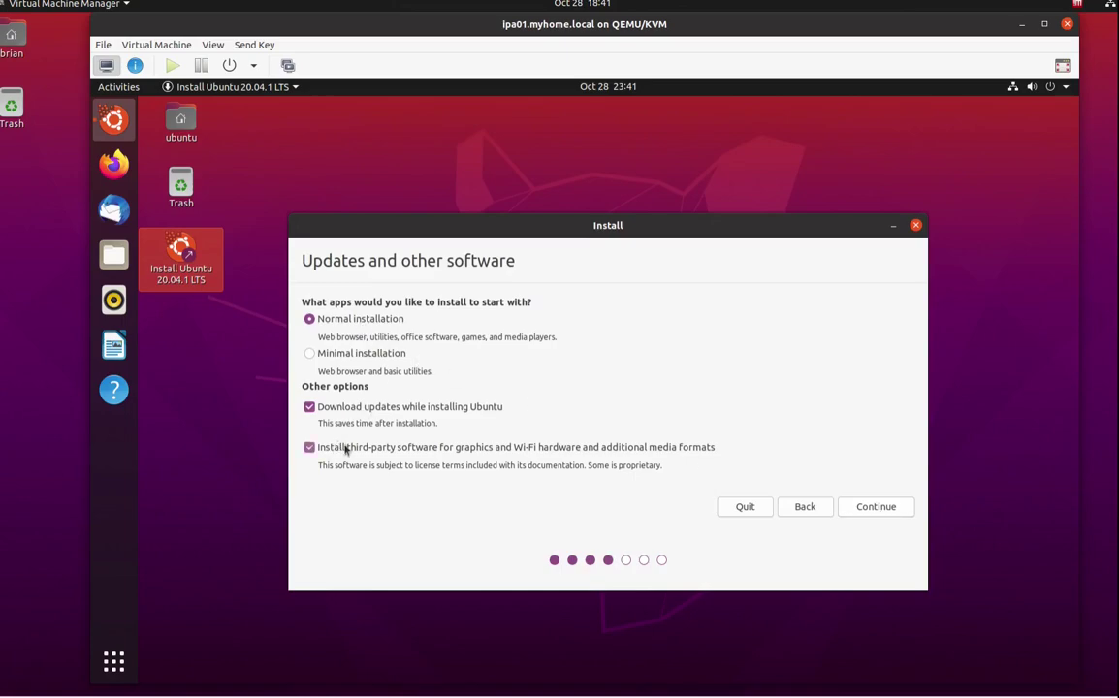
left_click(879, 511)
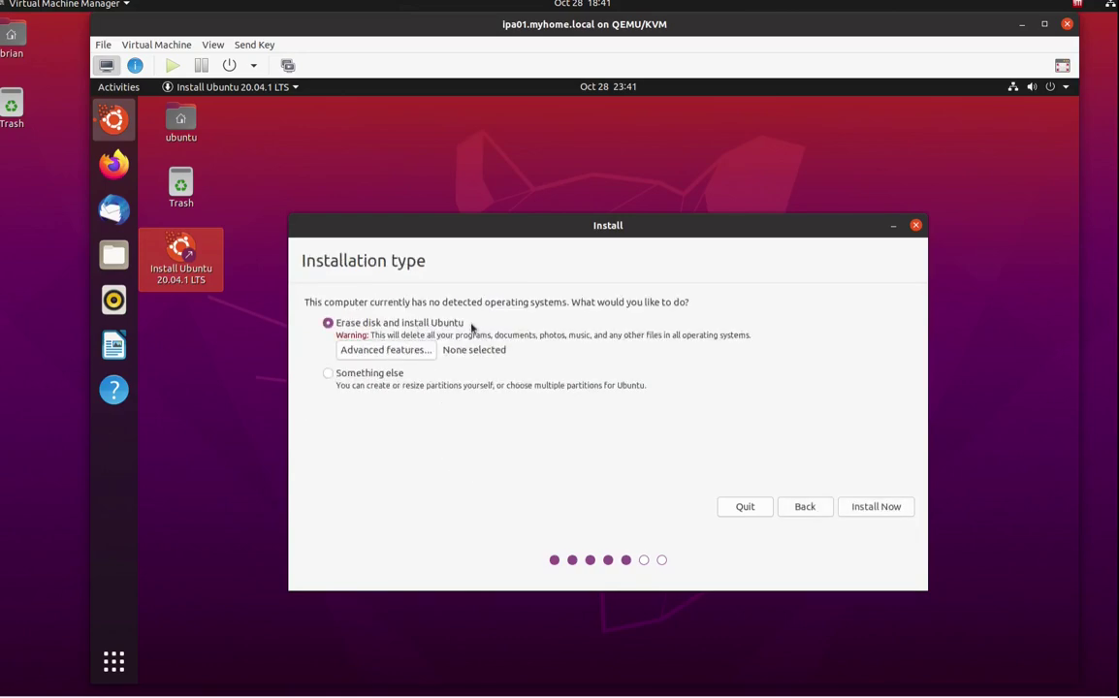
left_click(875, 507)
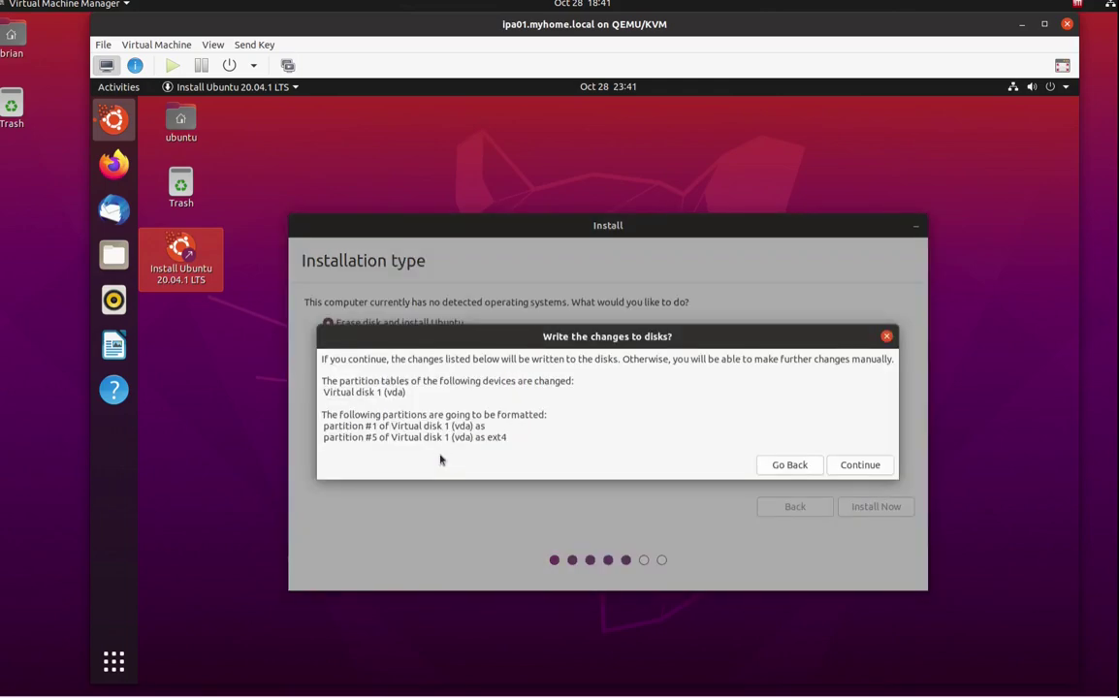
left_click(857, 465)
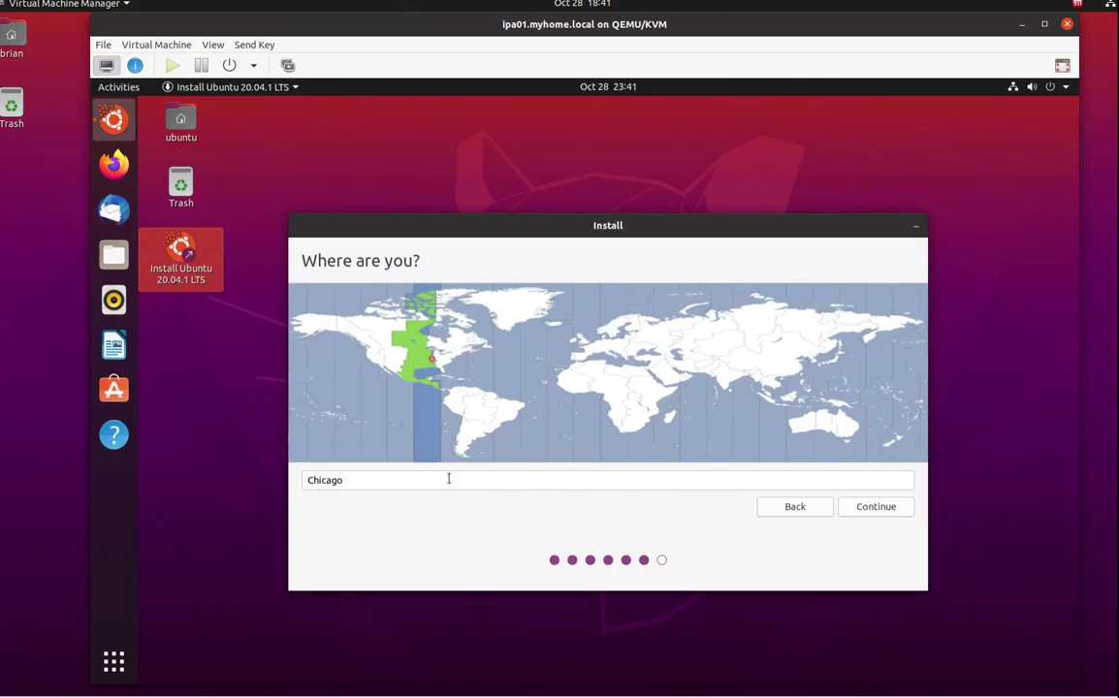
Keep Chicago, then enter the user's name, computer name ipa01.myhome.local and a confirmed password.
left_click(865, 506)
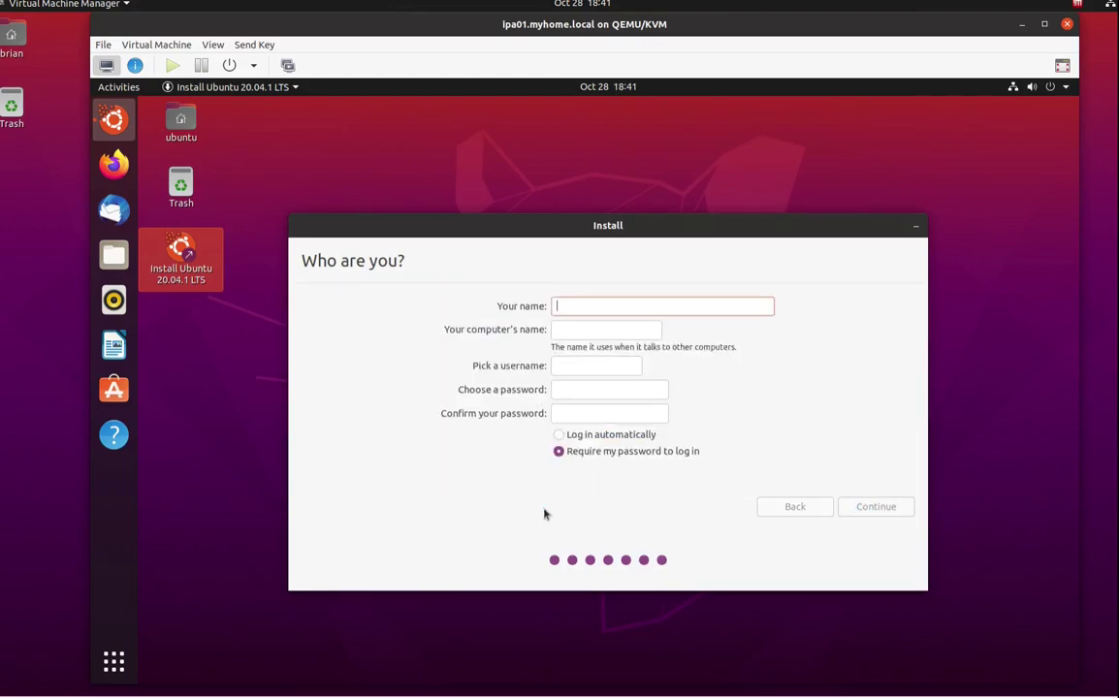
type("b")
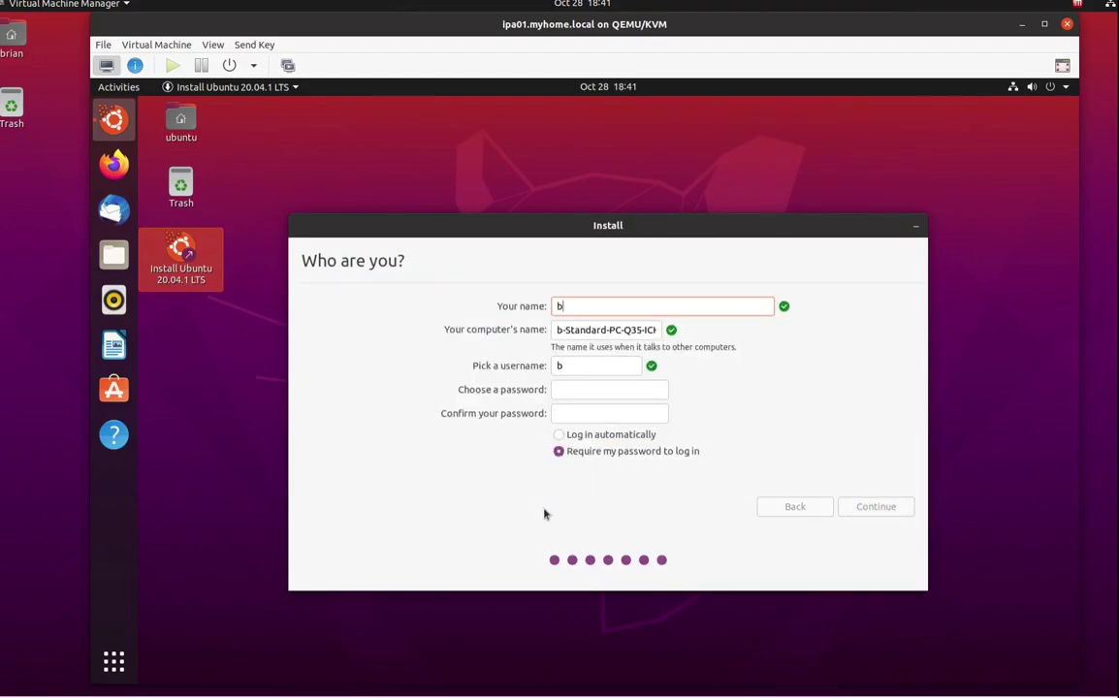
key("BackSpace")
type("Brian")
key("Tab")
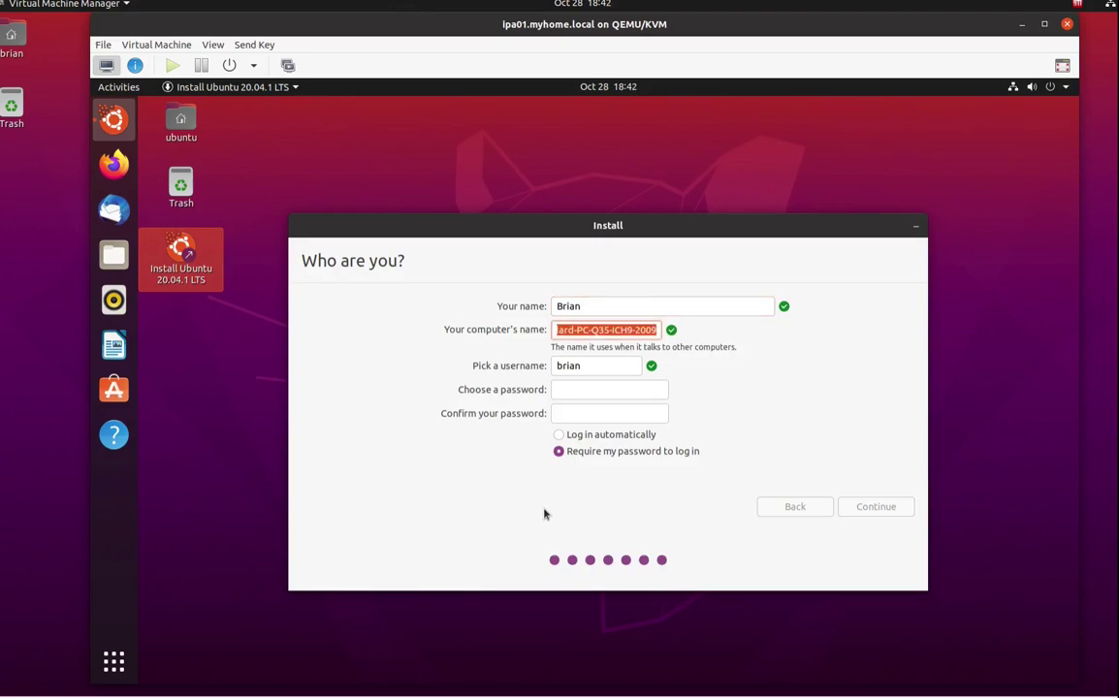
type("ipa")
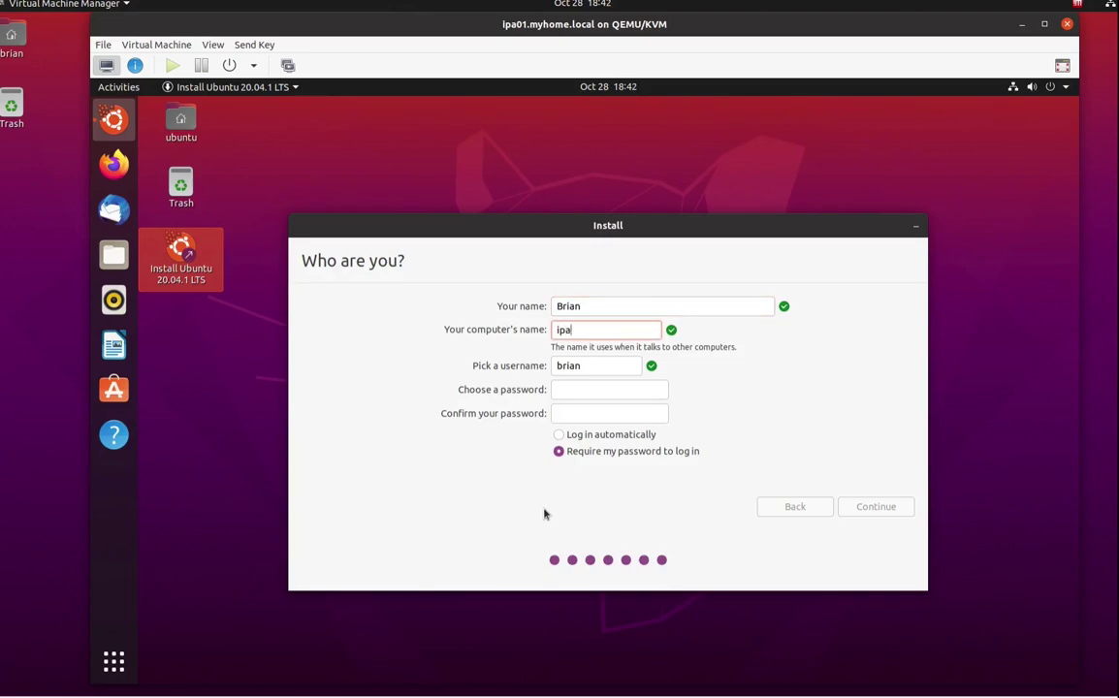
type("01.myhome.local")
key("Tab")
key("Tab")
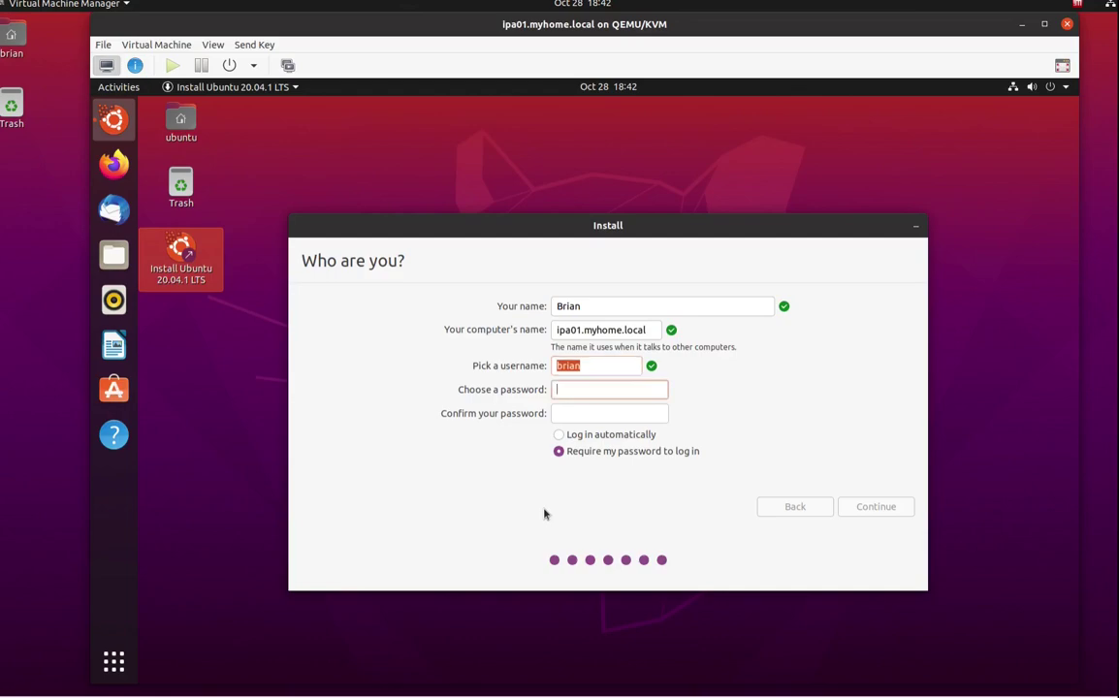
type("**********")
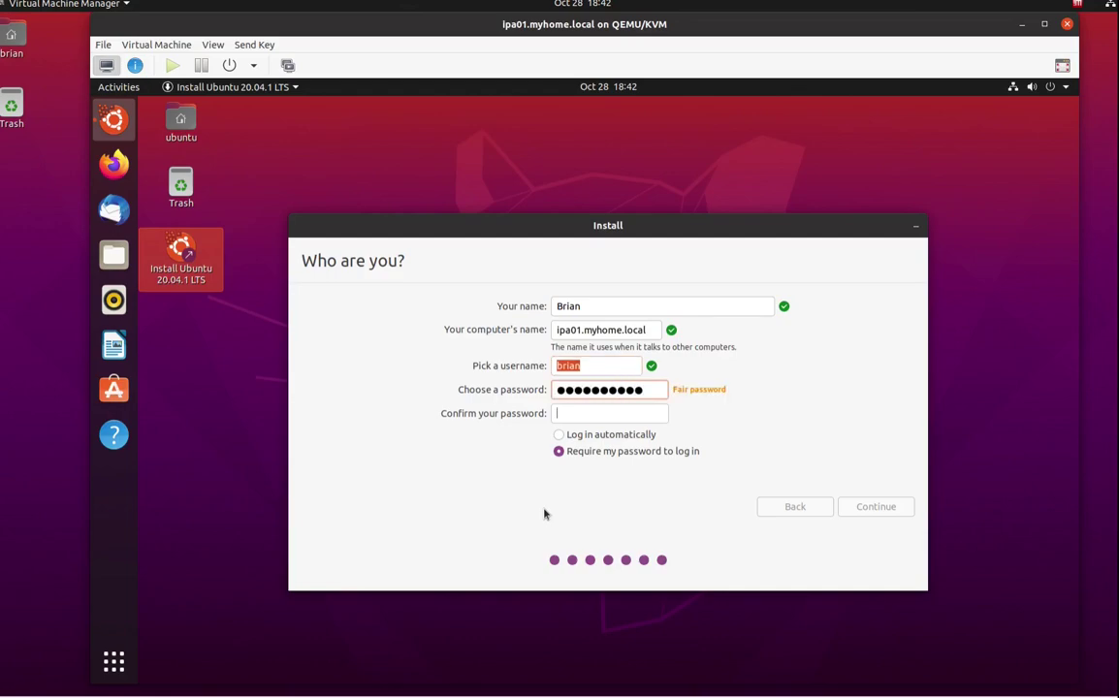
key("Tab")
type("**********")
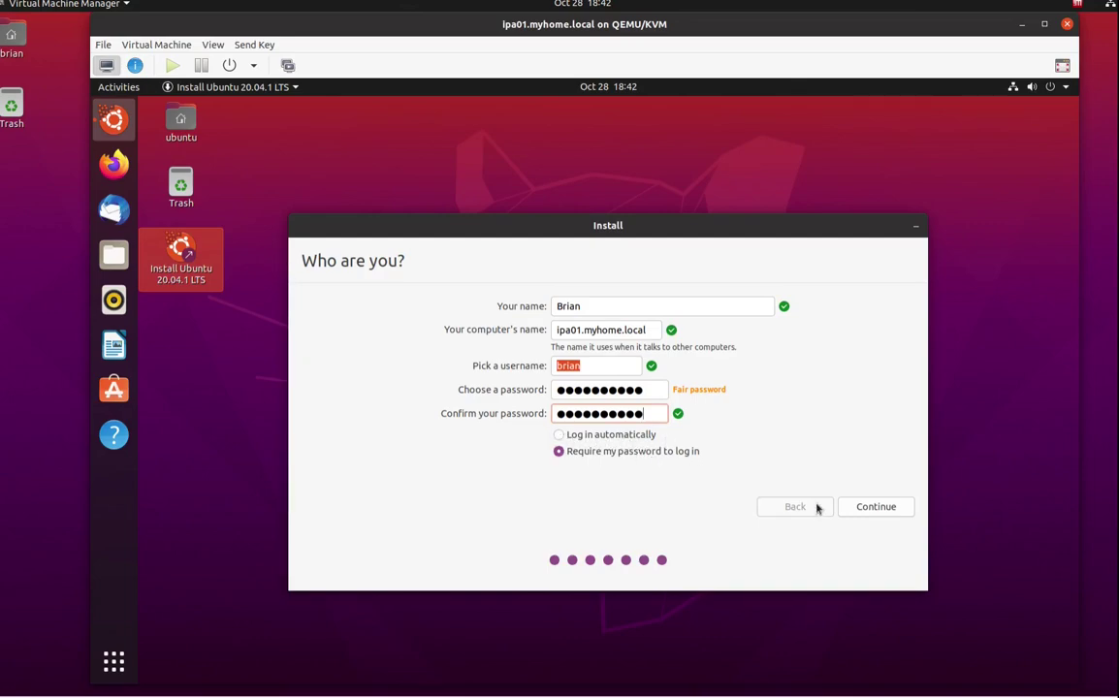
Submit the account details and raise the installer window to watch the file copying.
left_click(866, 506)
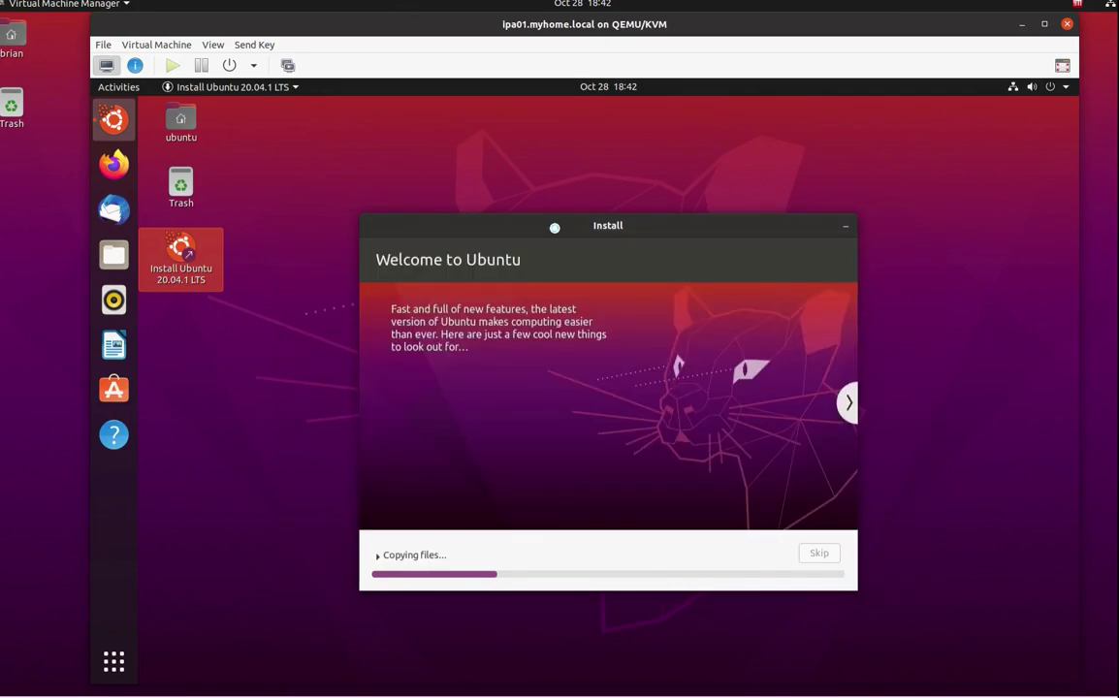
left_click_drag(553, 225, 551, 171)
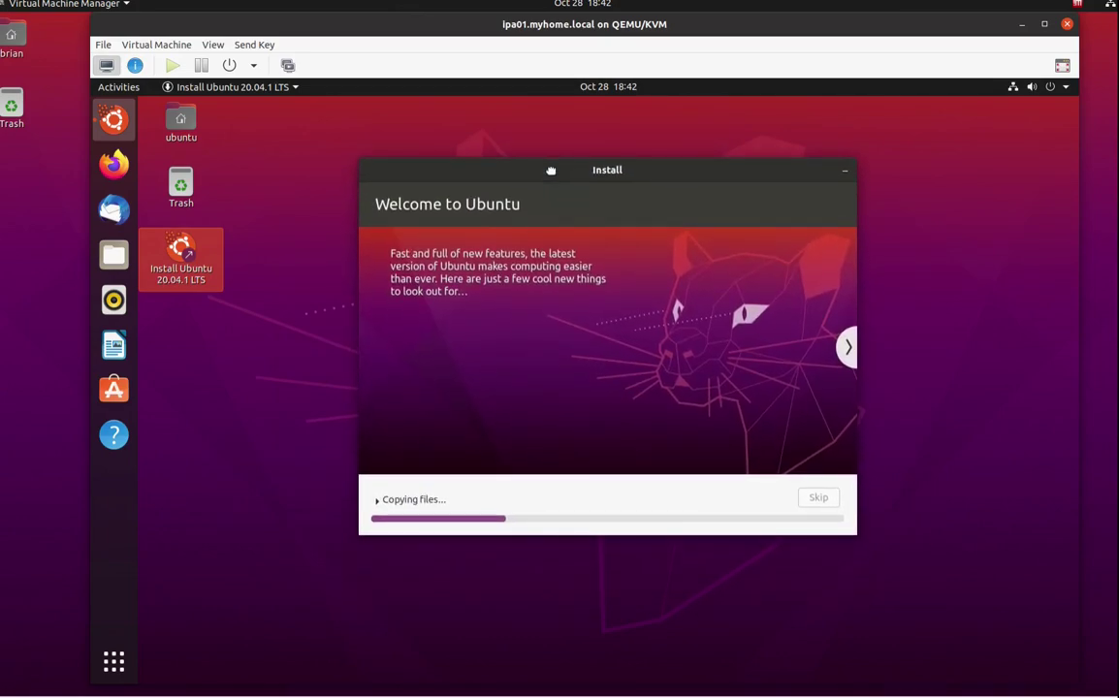
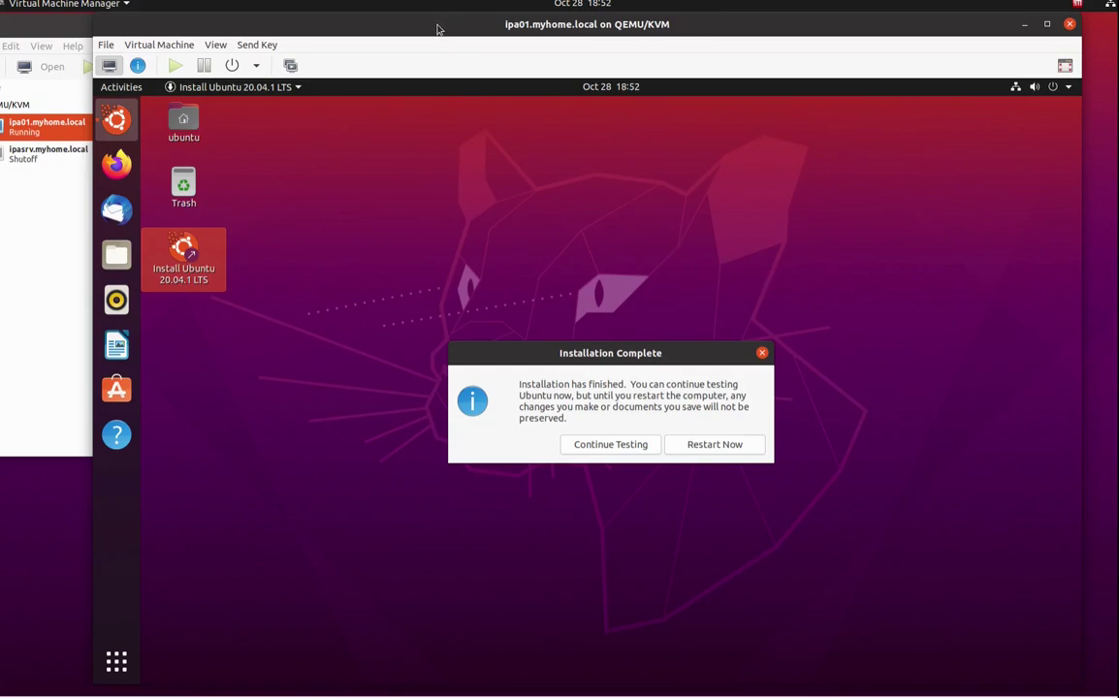
Restart the freshly installed ipa01 guest from the Installation Complete dialog.
mouse_move(434, 28)
left_mouse_down()
mouse_move(423, 11)
mouse_move(435, 12)
left_mouse_up()
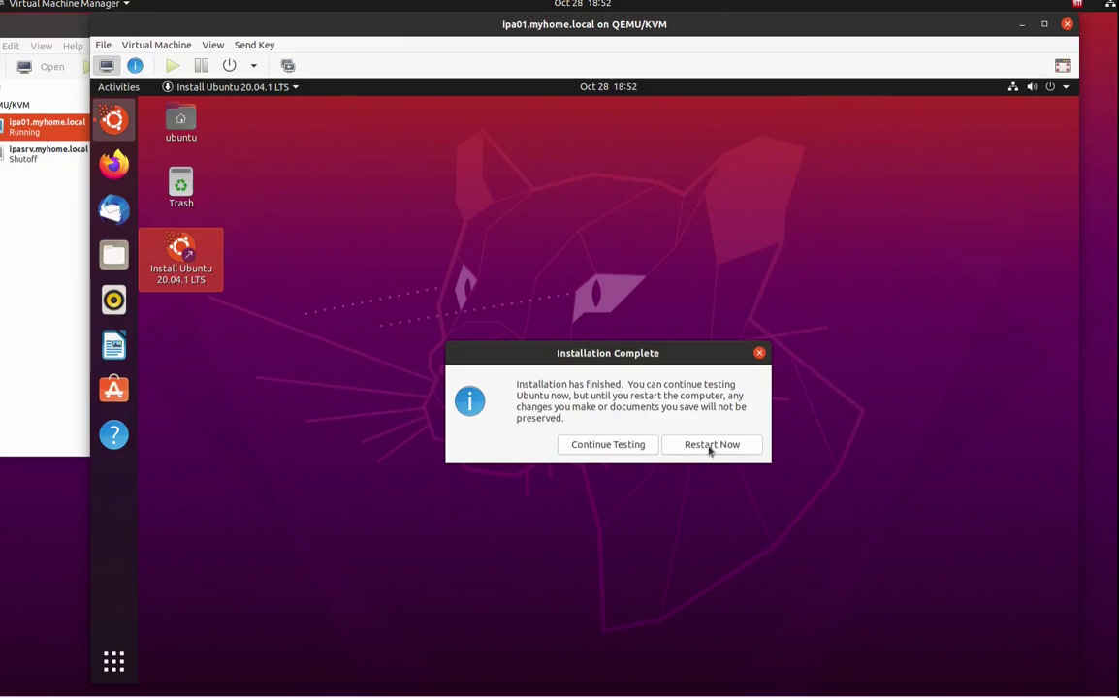
left_click(695, 446)
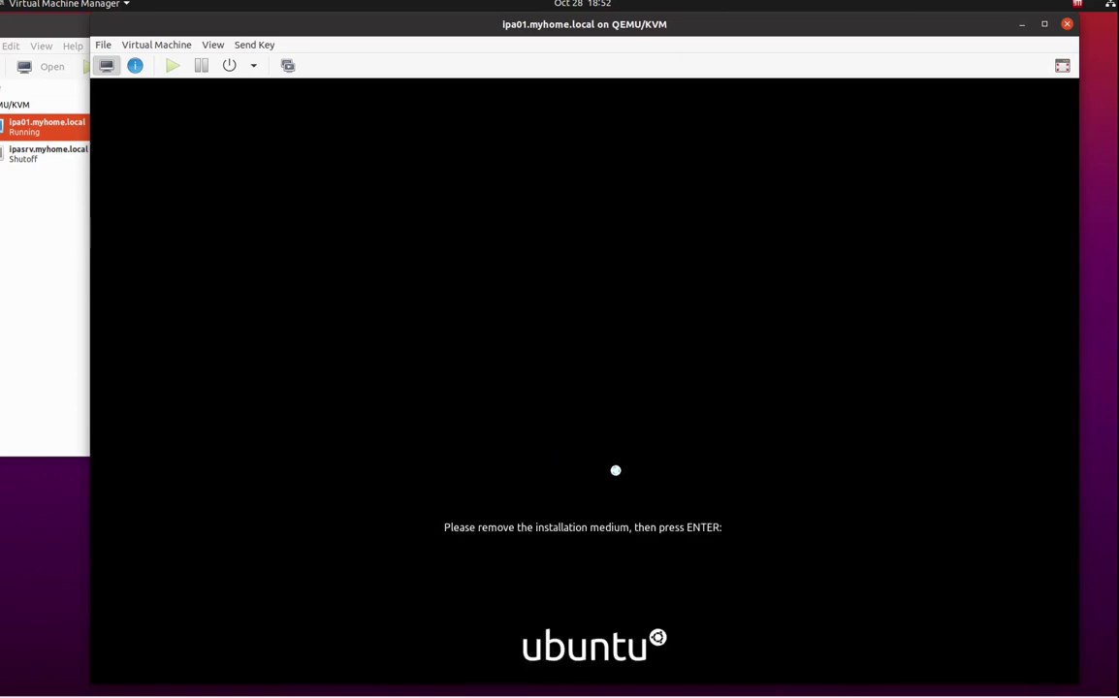
Confirm the installation medium is removed, then sign in to ipa01 with the user's password.
key("Return")
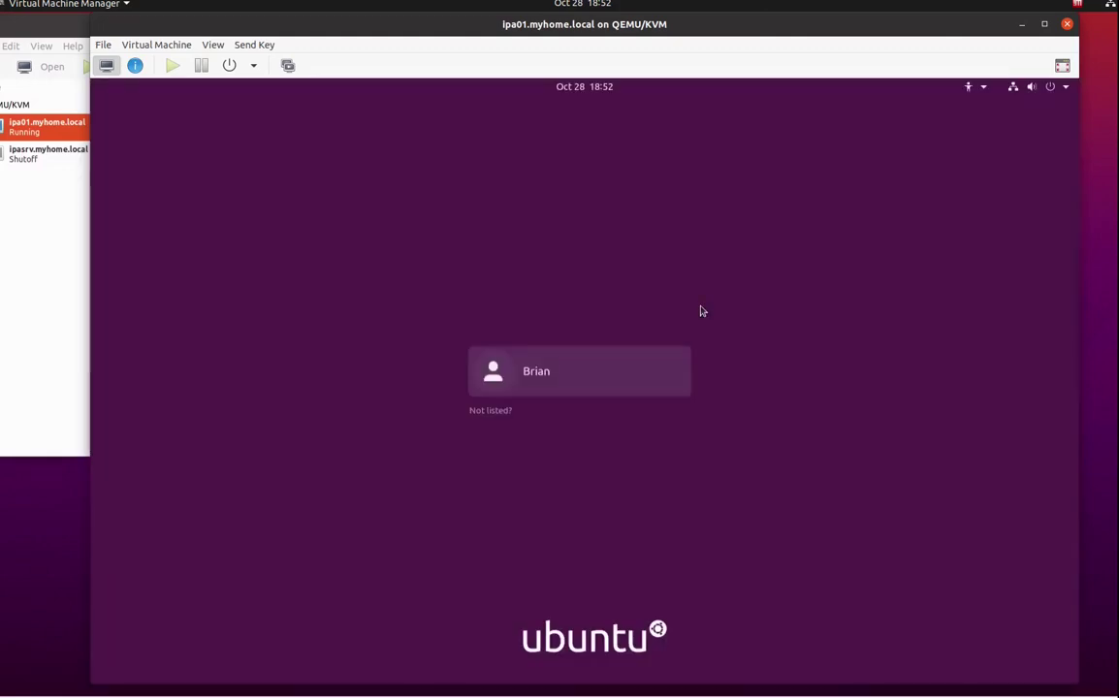
left_click(571, 380)
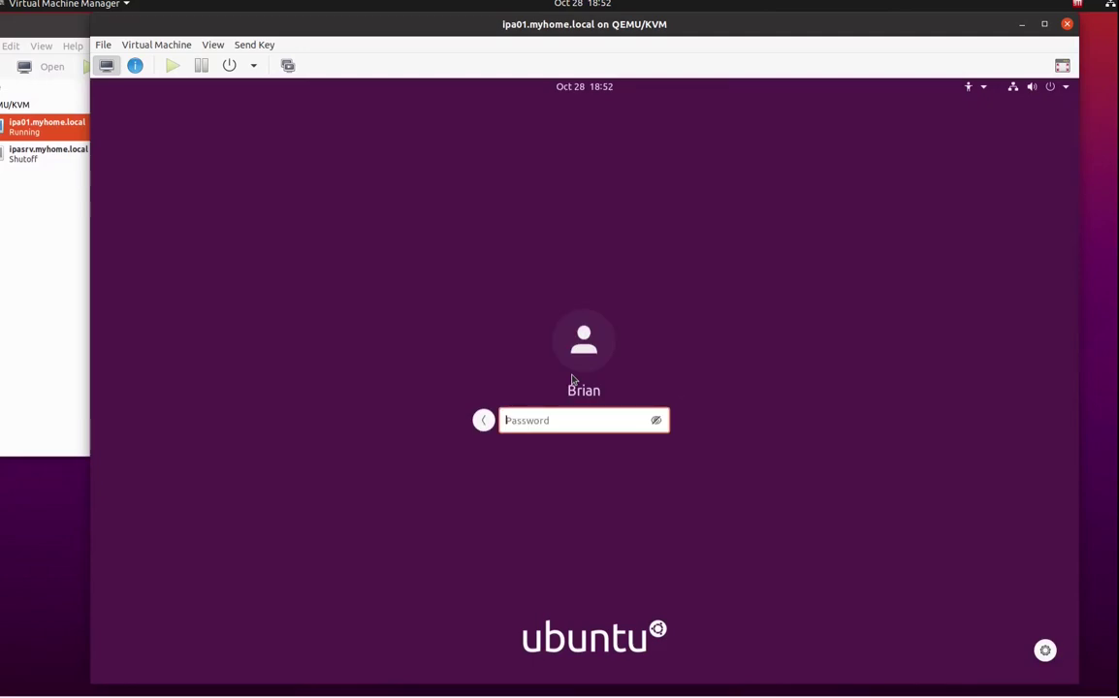
type("*********")
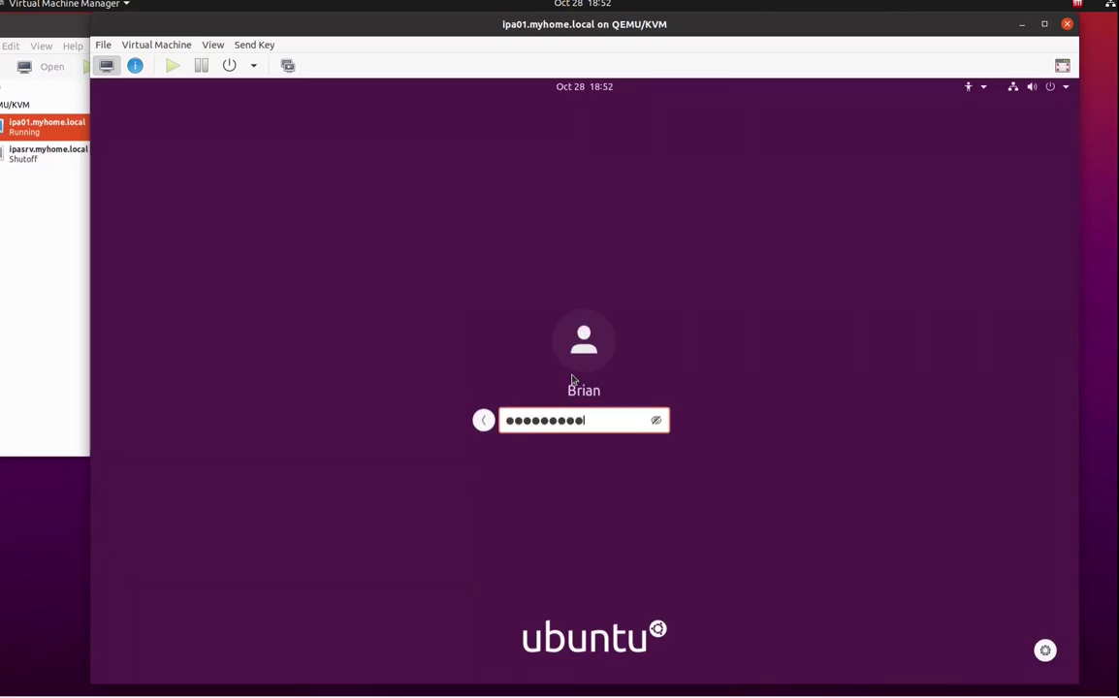
key("Return")
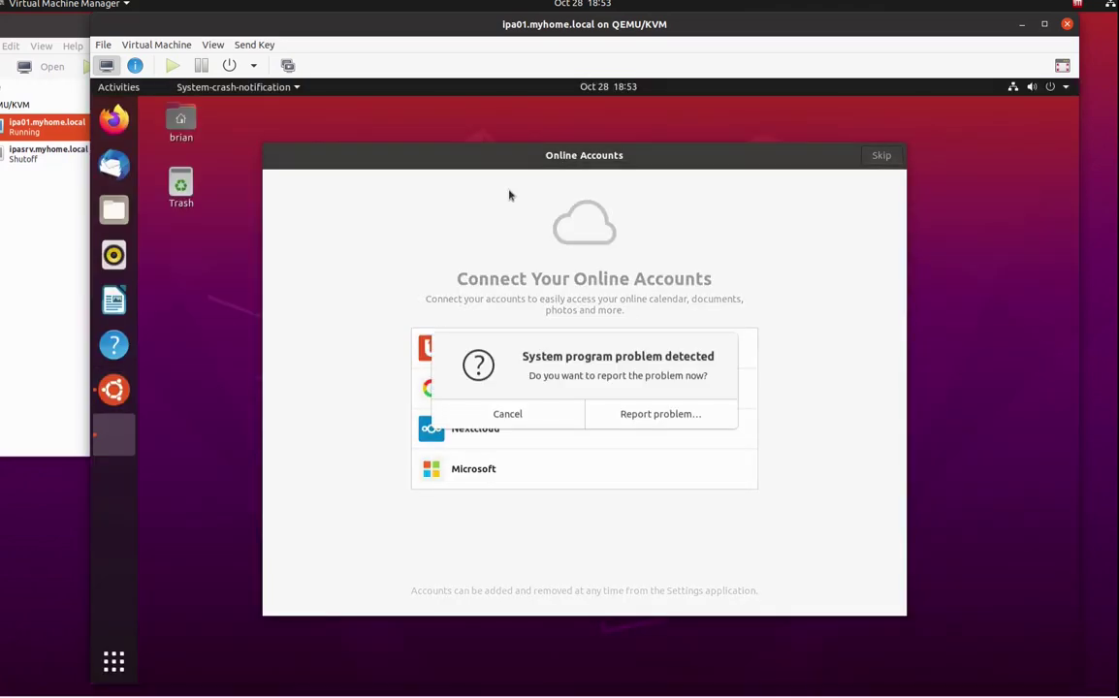
Cancel the problem report and skip through the Welcome to Ubuntu wizard to Done.
left_click(638, 422)
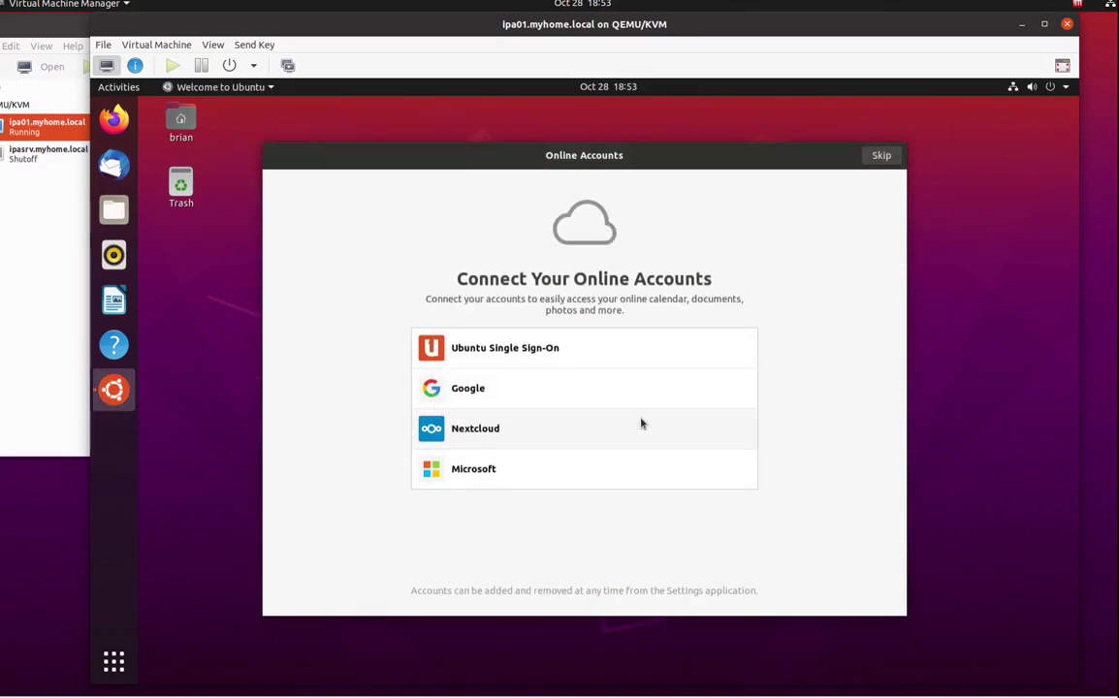
left_click(883, 156)
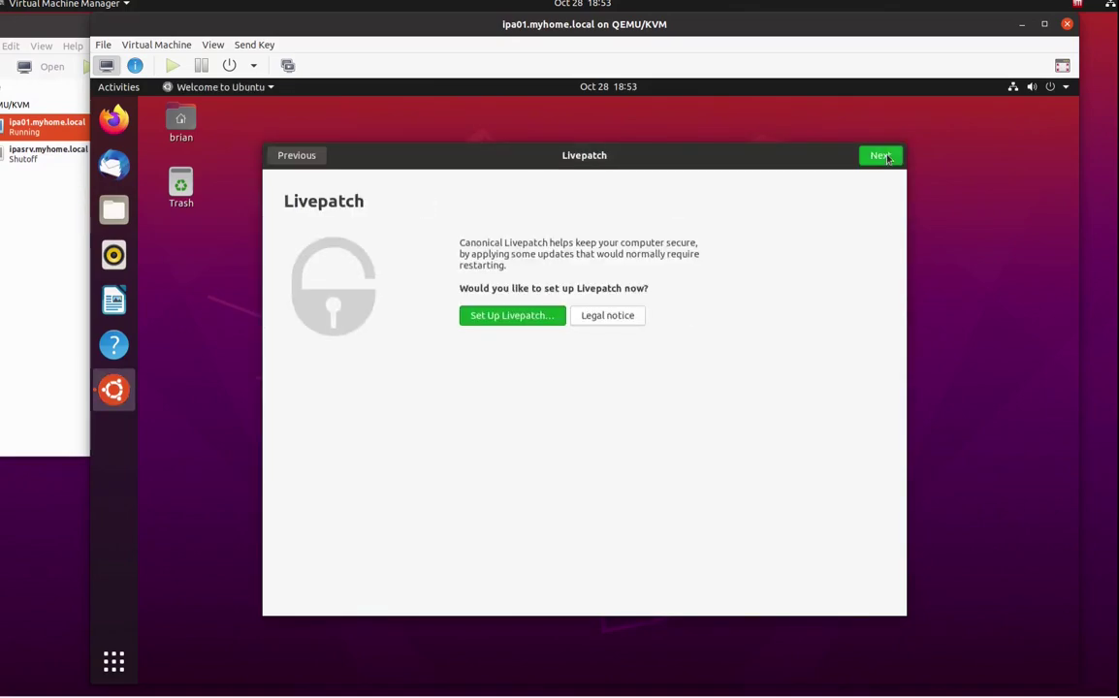
left_click(880, 156)
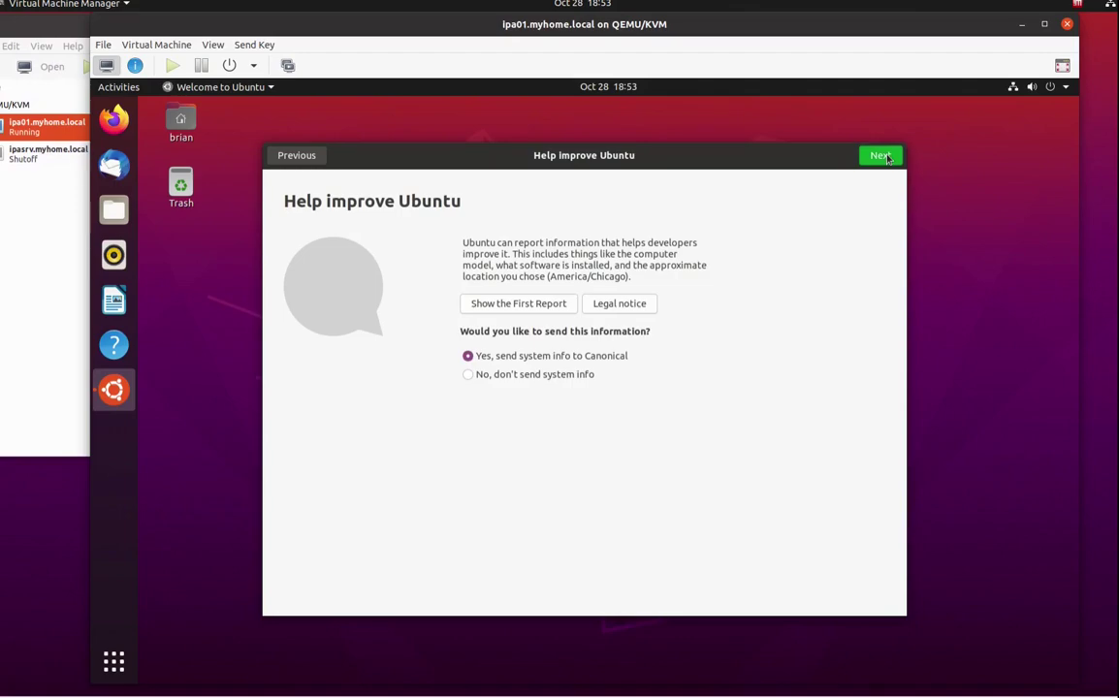
left_click(886, 158)
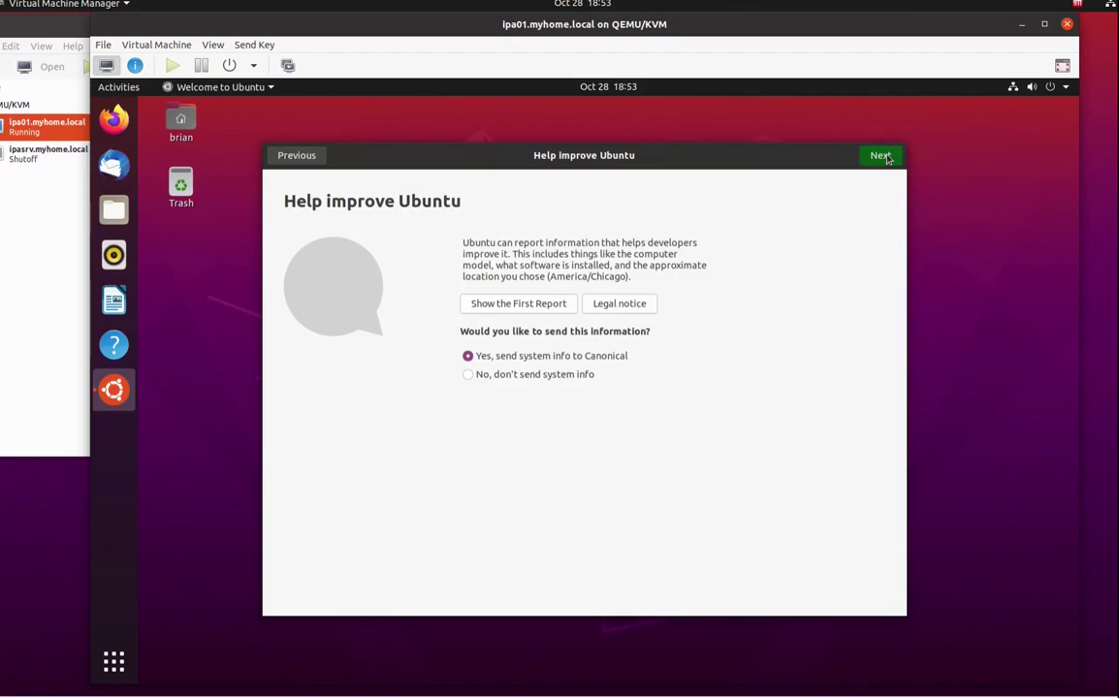
left_click(873, 159)
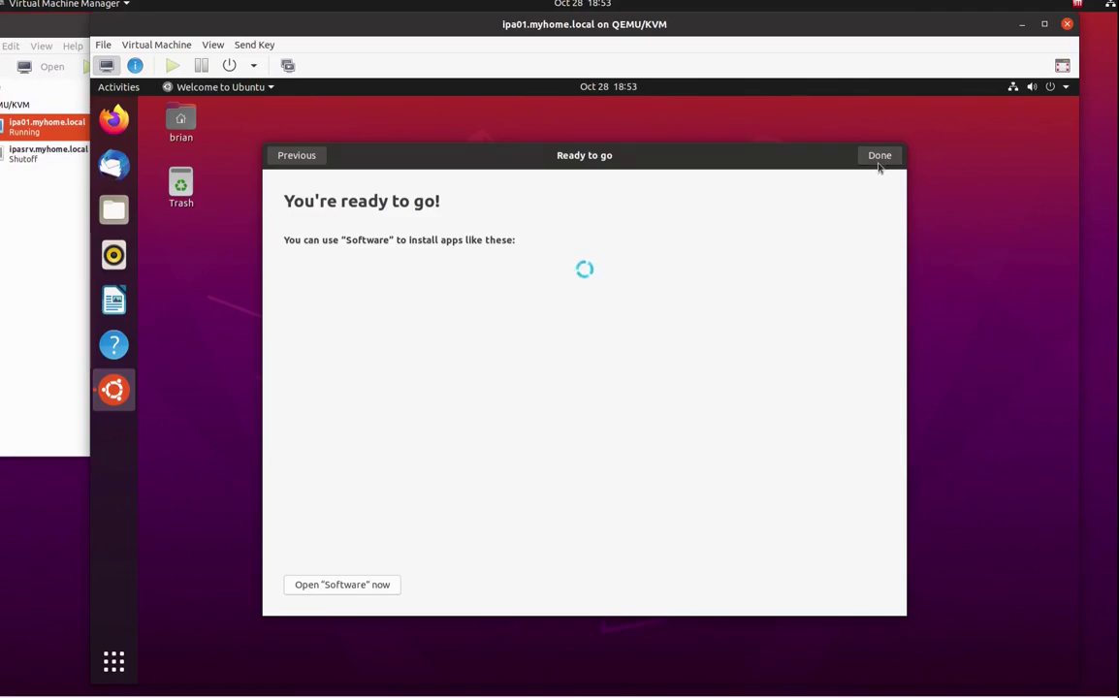
left_click(878, 158)
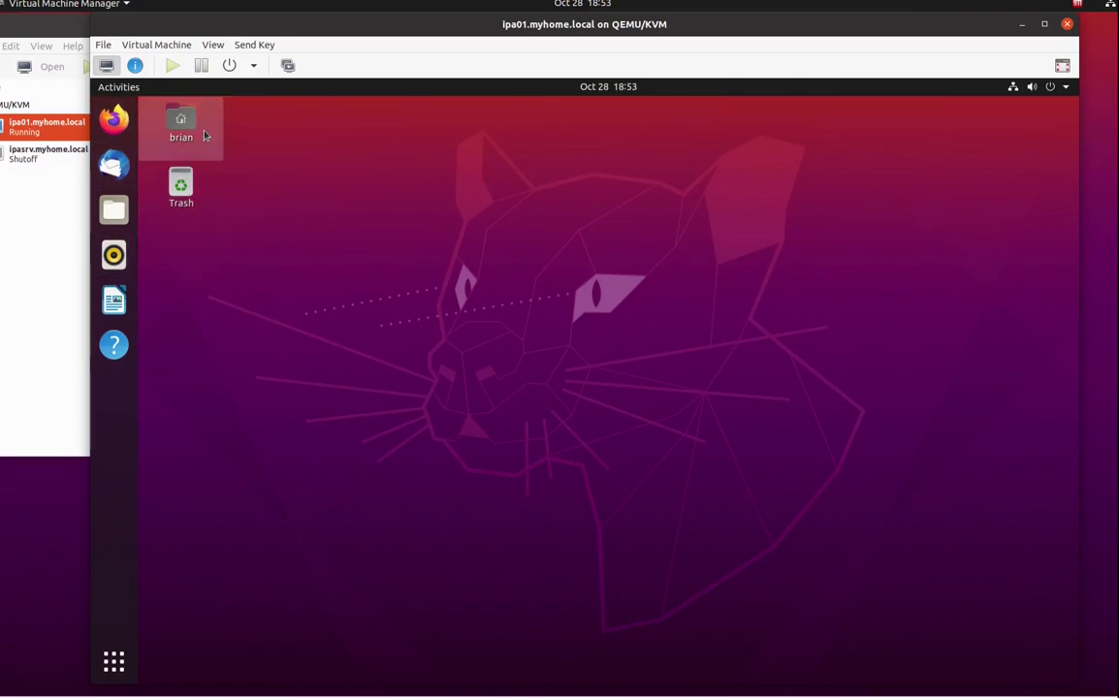
Close the ipa01 console window while leaving the guest running.
left_click(180, 124)
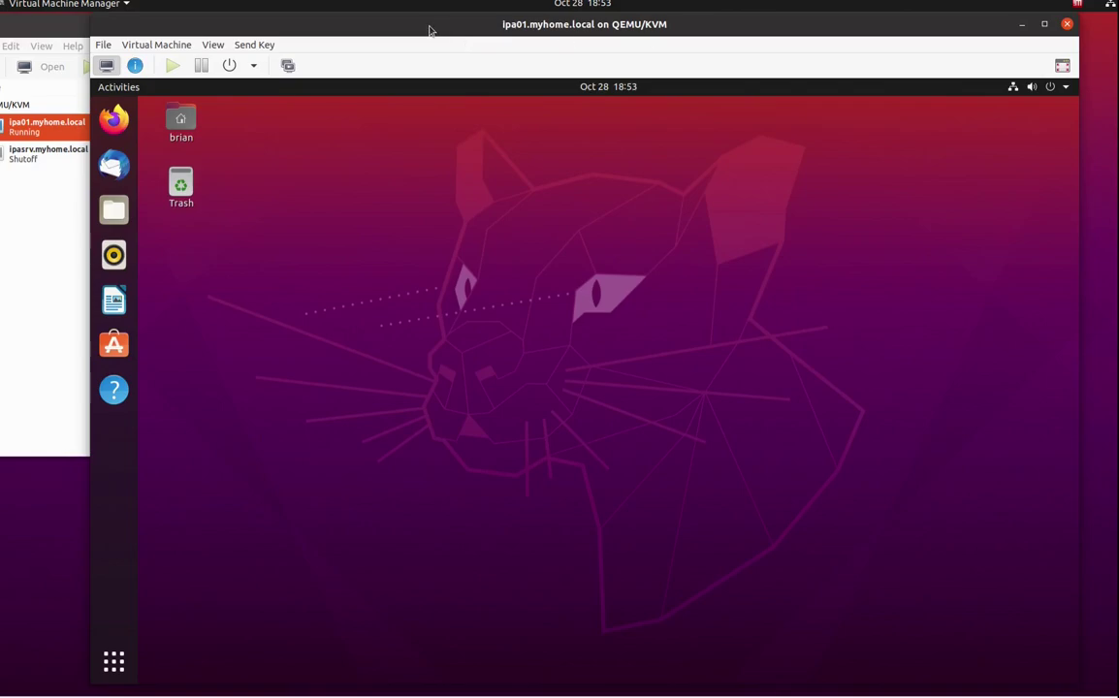
left_click(180, 124)
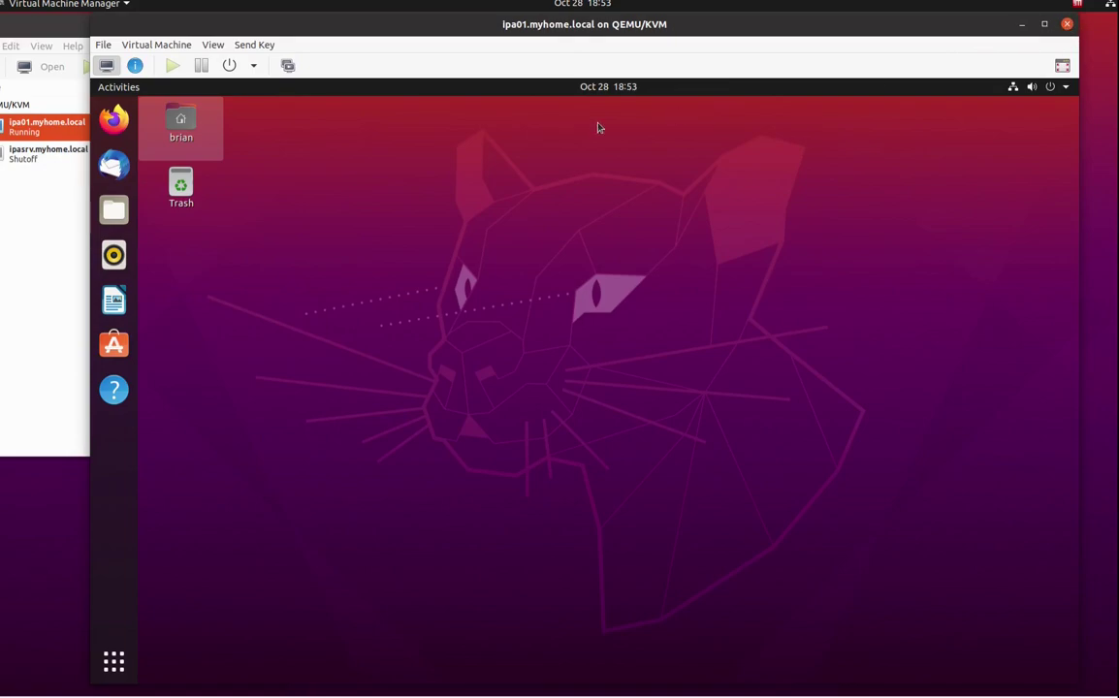
left_click(1066, 25)
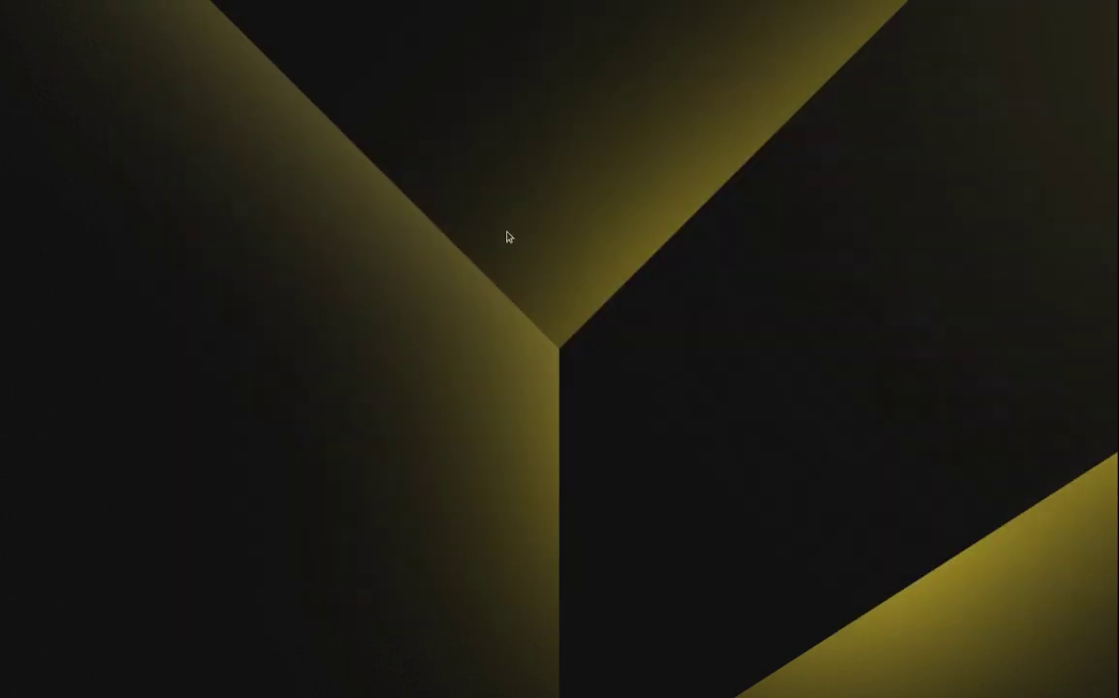
Launch Virtual Machine Manager by searching 'virt' and open File > Add Connection.
key("super")
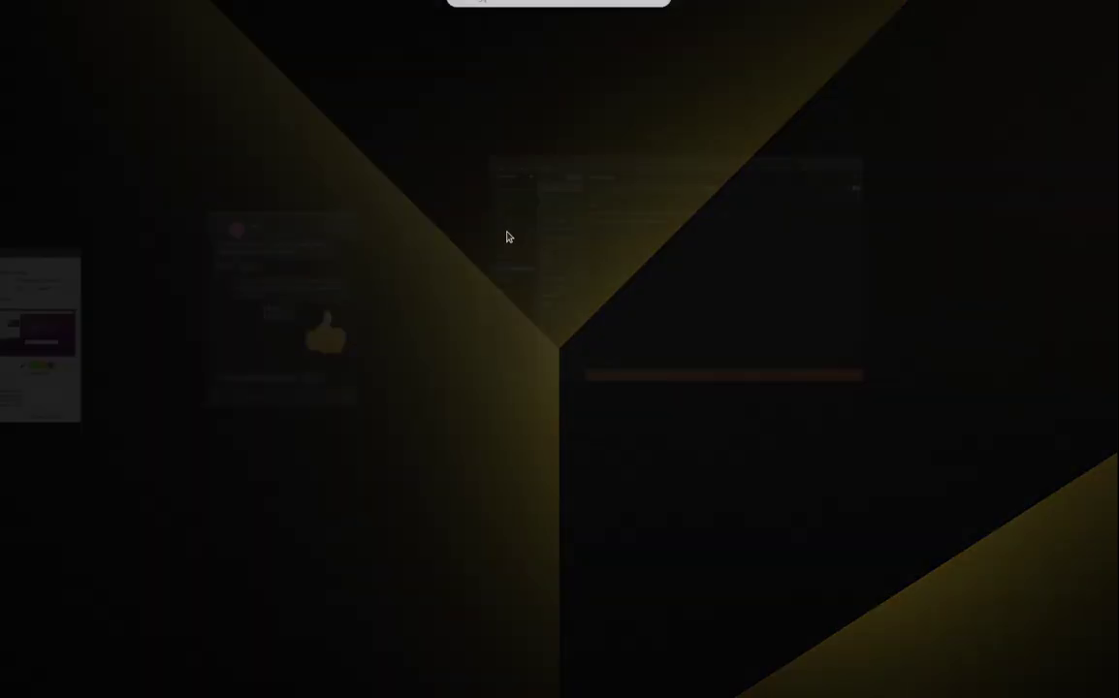
type("virt")
key("Return")
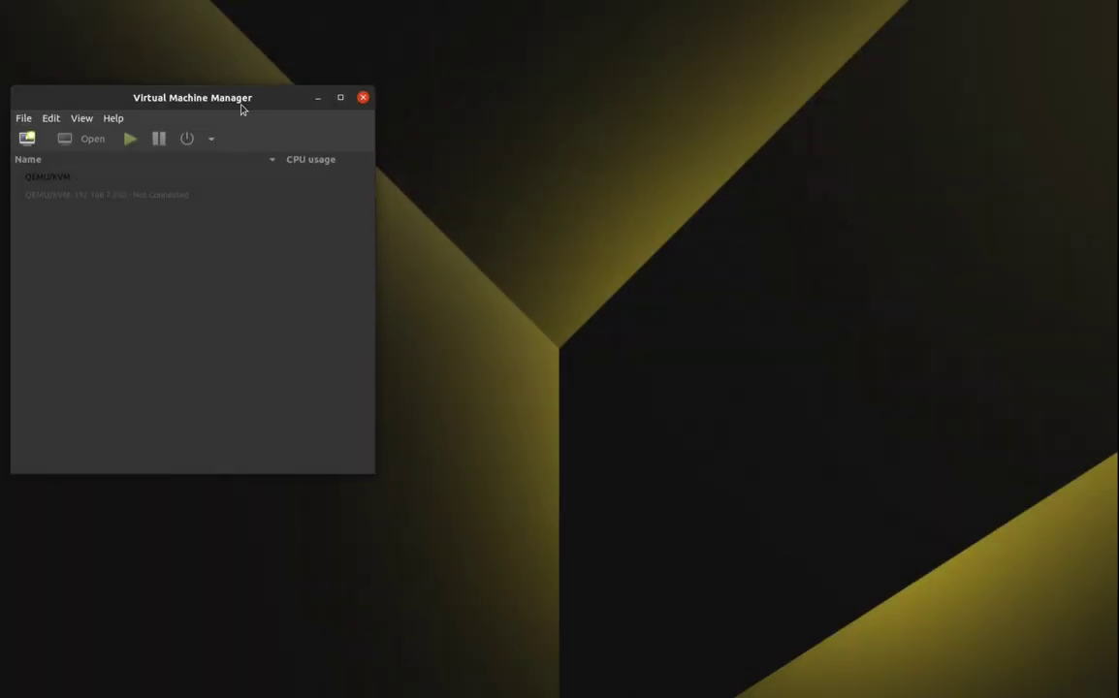
left_click_drag(235, 99, 601, 61)
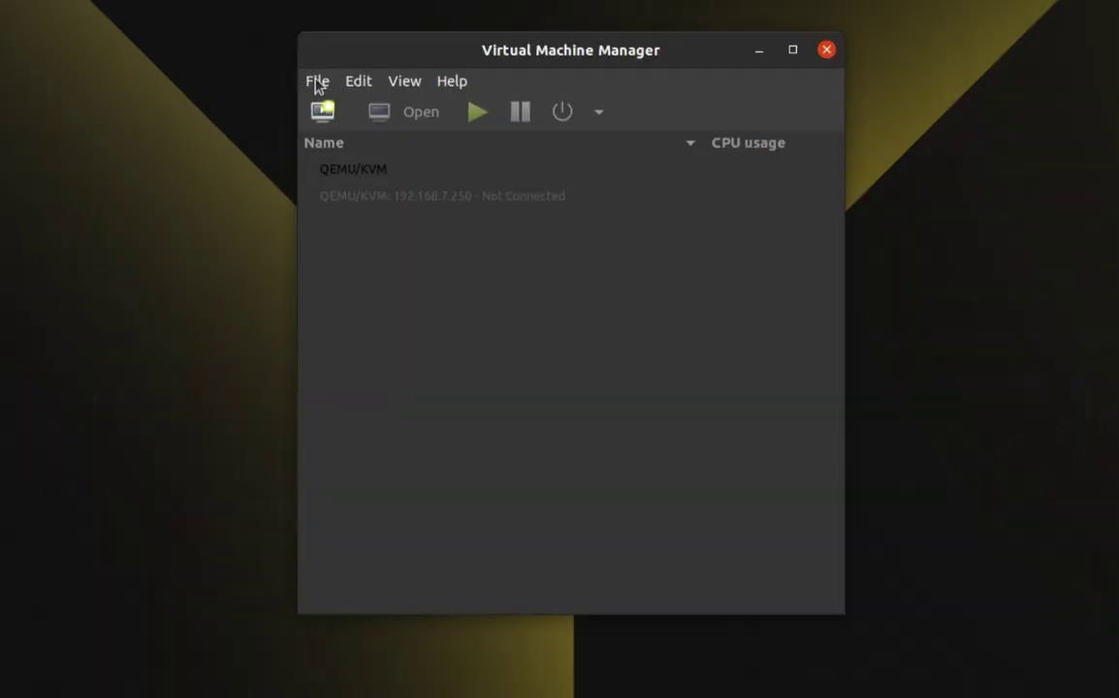
left_click(317, 81)
left_click(356, 108)
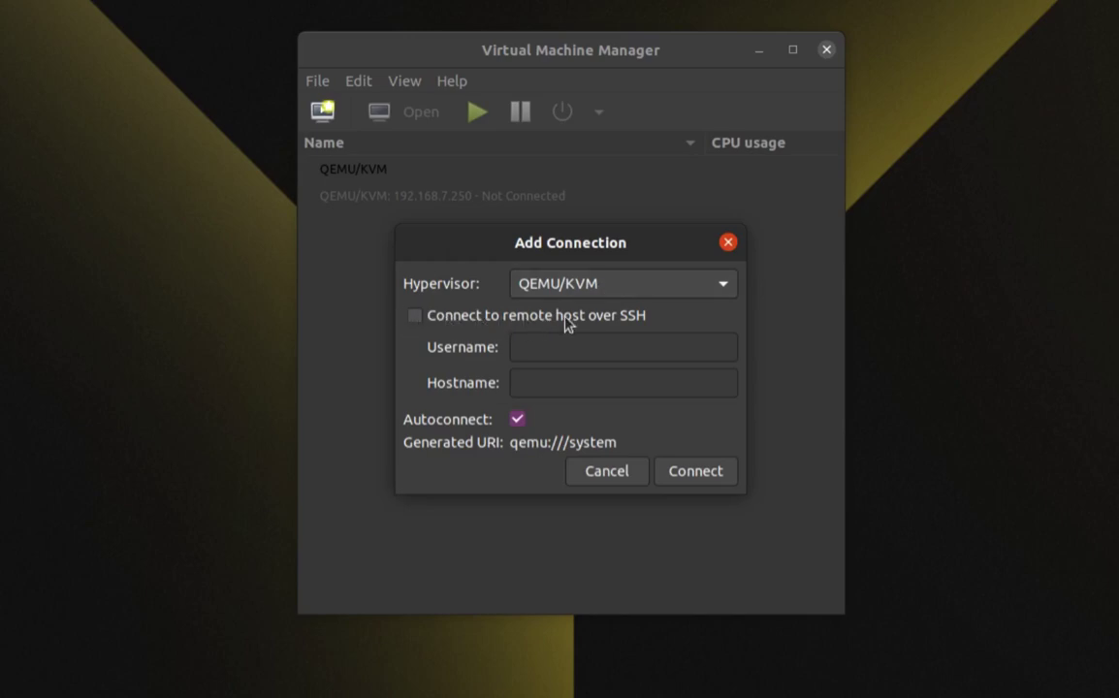
Set up an SSH remote connection, replacing root with the user's name and hostname 192.168.7.260.
left_click(415, 316)
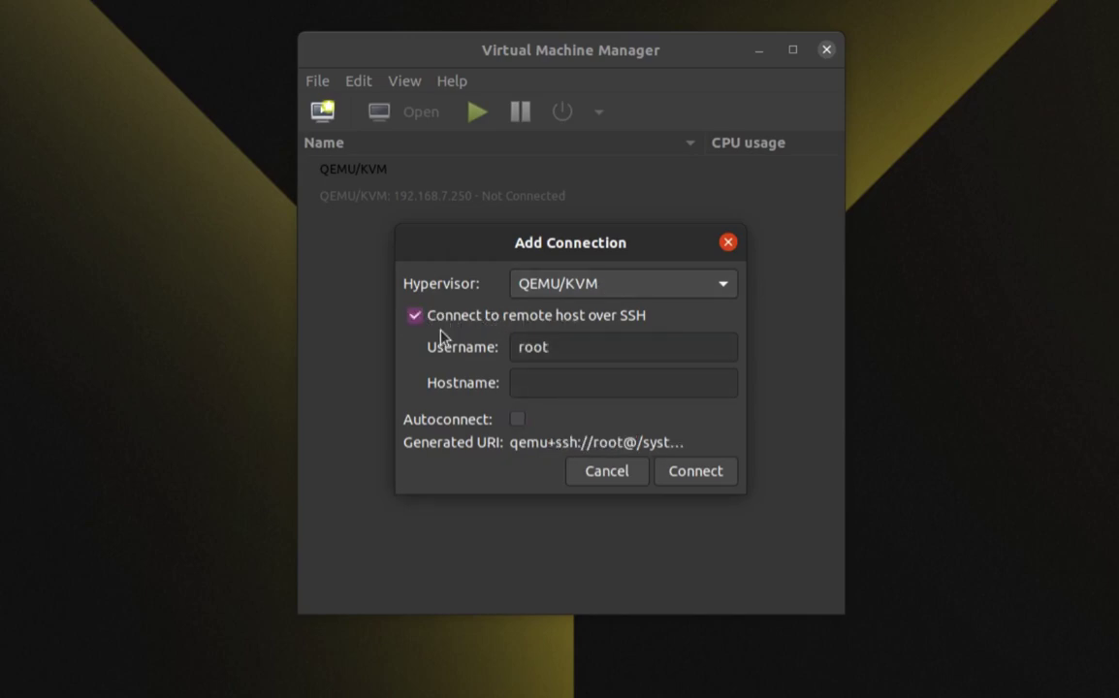
left_click(577, 346)
left_click_drag(576, 346, 507, 346)
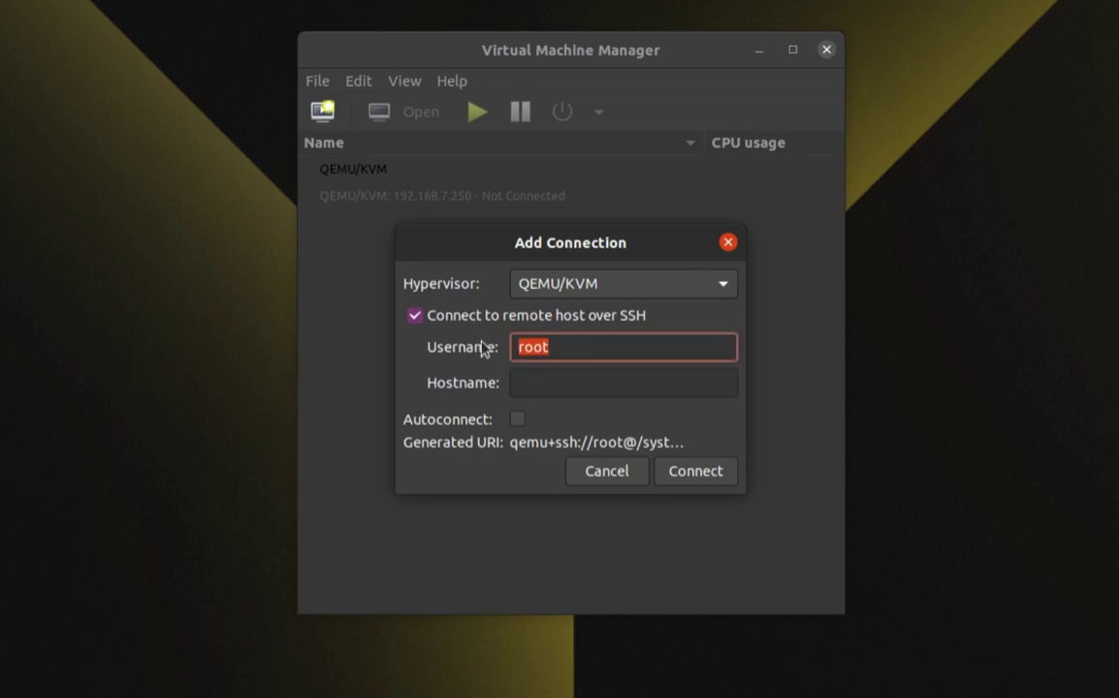
type("brian")
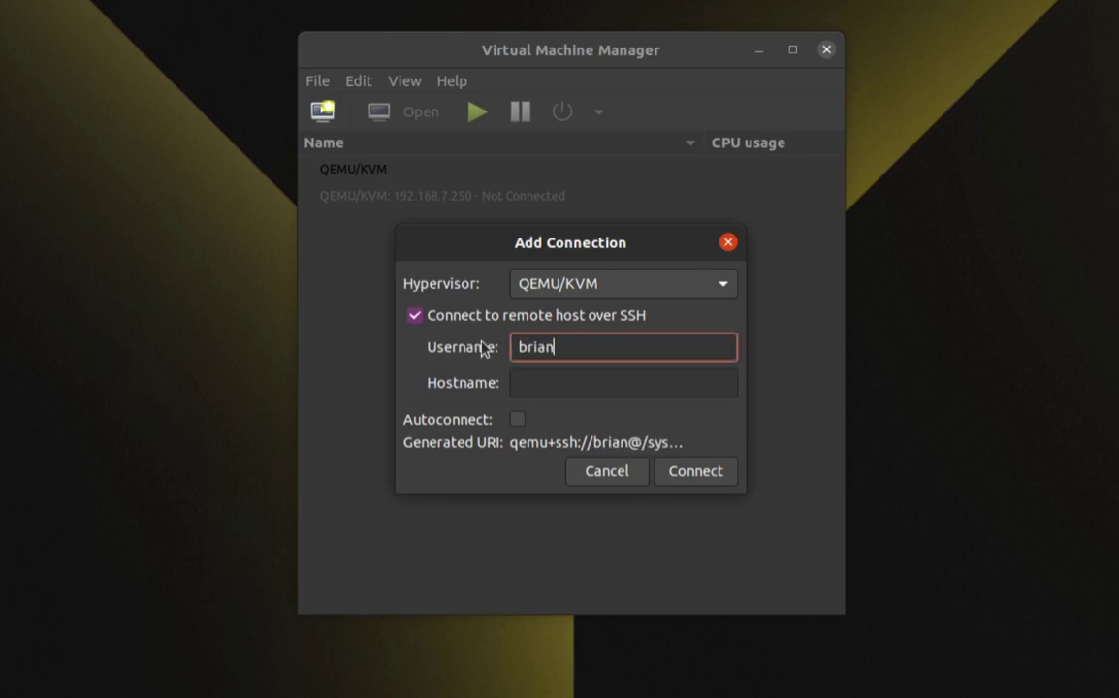
left_click(553, 383)
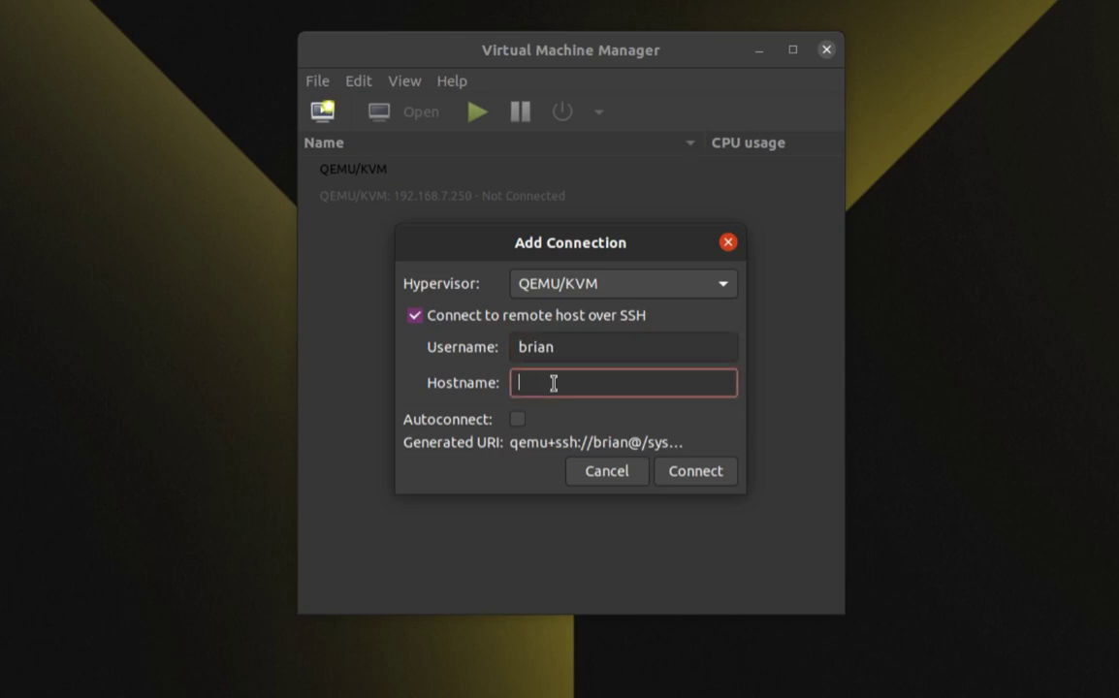
type("192.168")
type(".7.260")
Cancel Add Connection, connect to host 192.168.7.250, and select ipa01 and ipasrv.
left_click(601, 475)
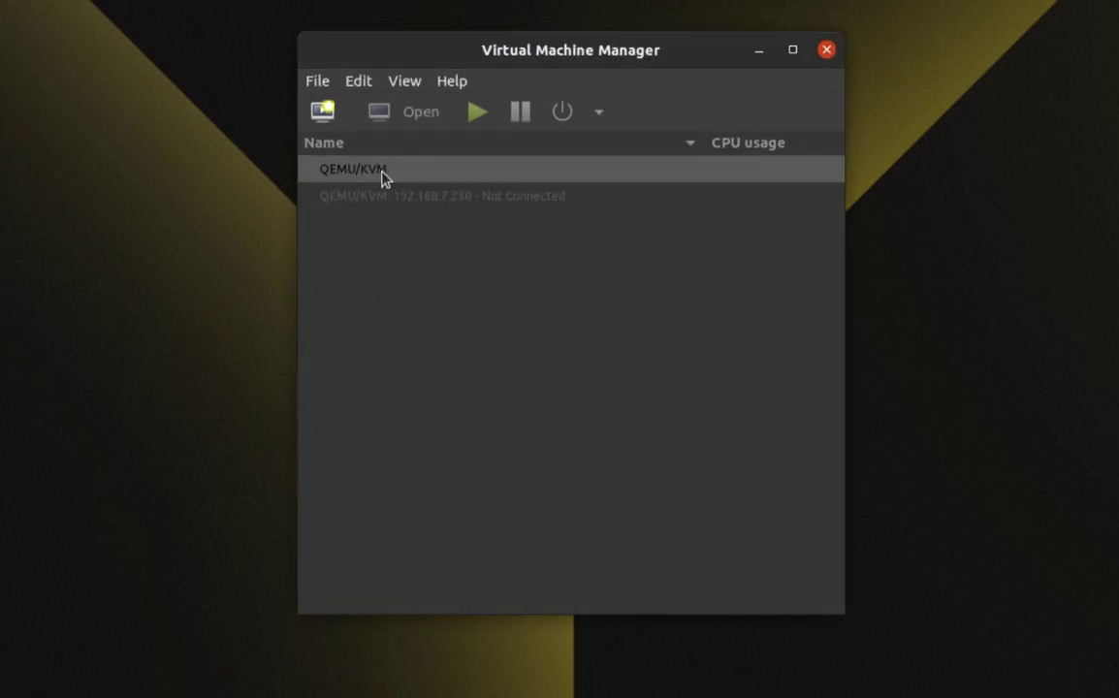
double_click(476, 201)
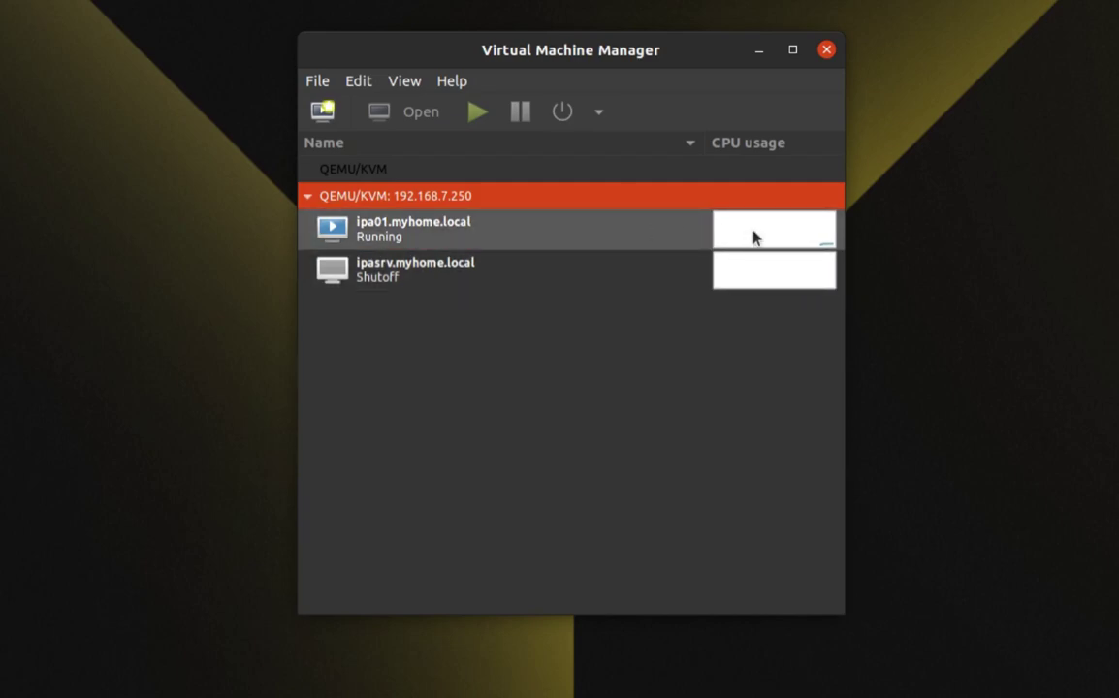
left_click(521, 241)
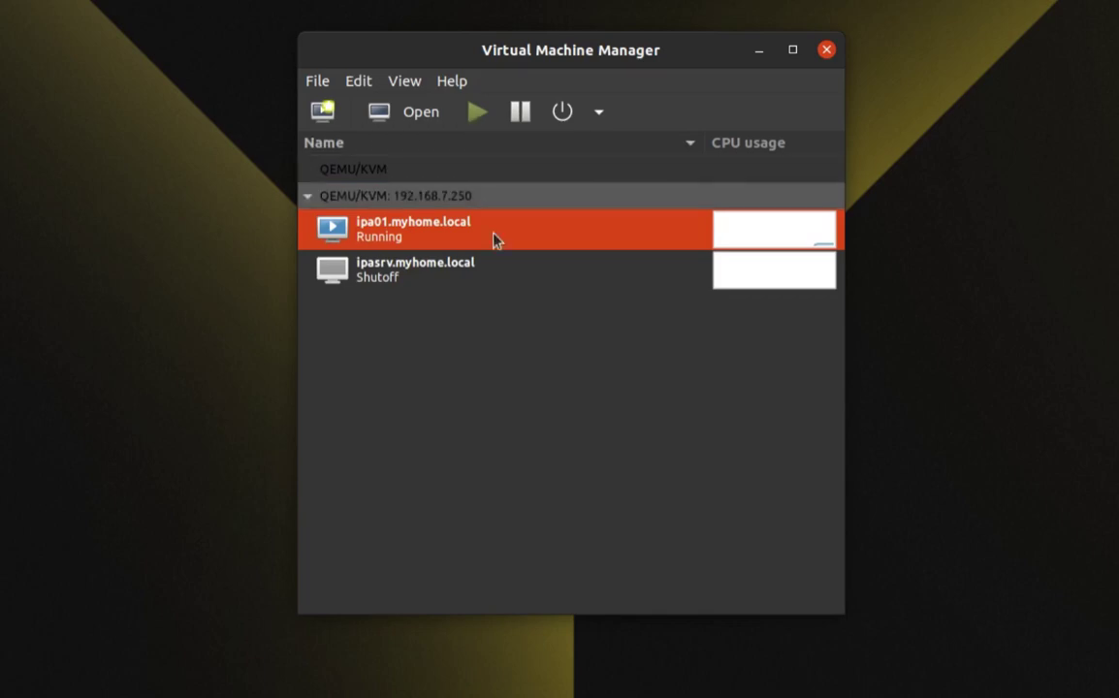
left_click(499, 275)
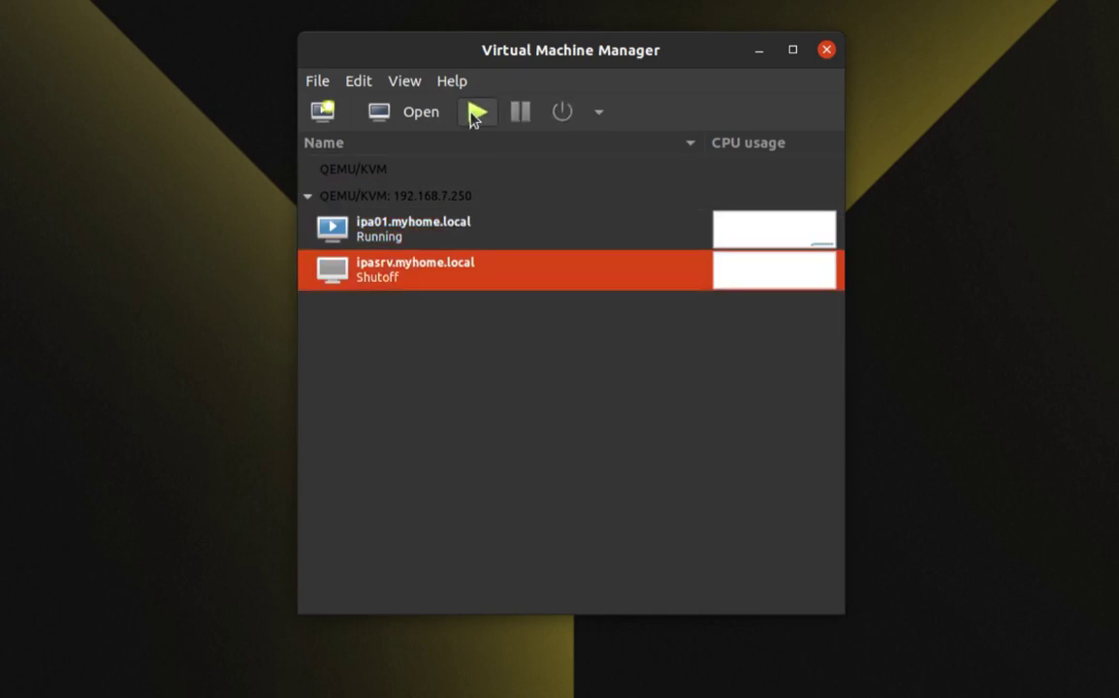
Start ipasrv.myhome.local, then dismiss the shutdown options menu without choosing one.
left_click(474, 113)
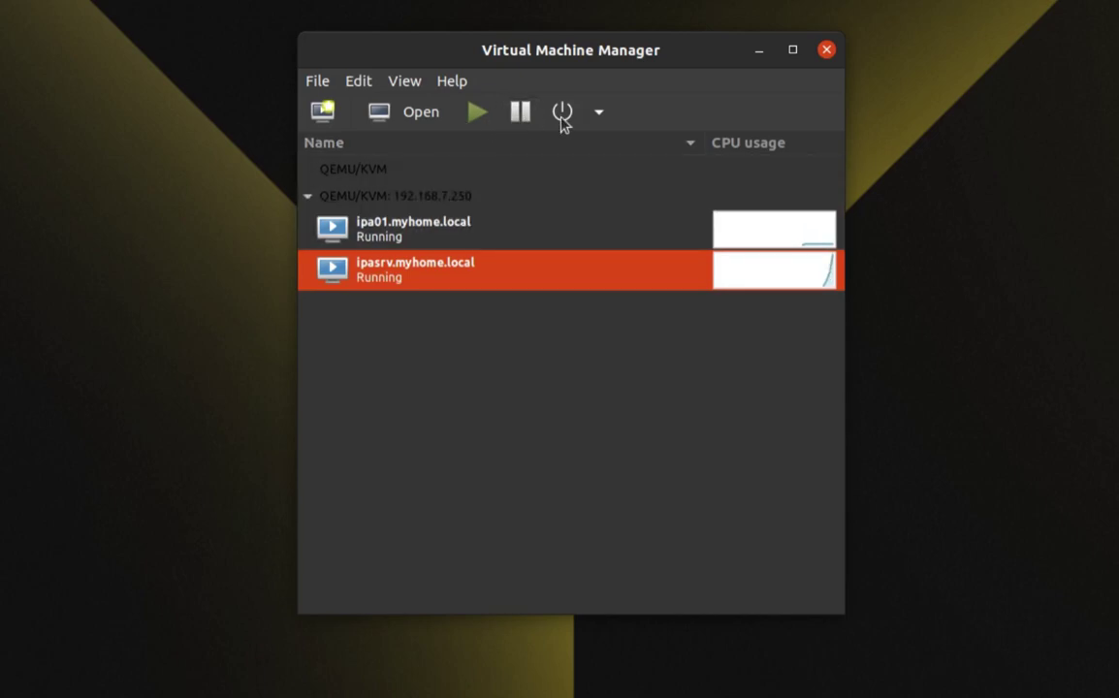
left_click(599, 114)
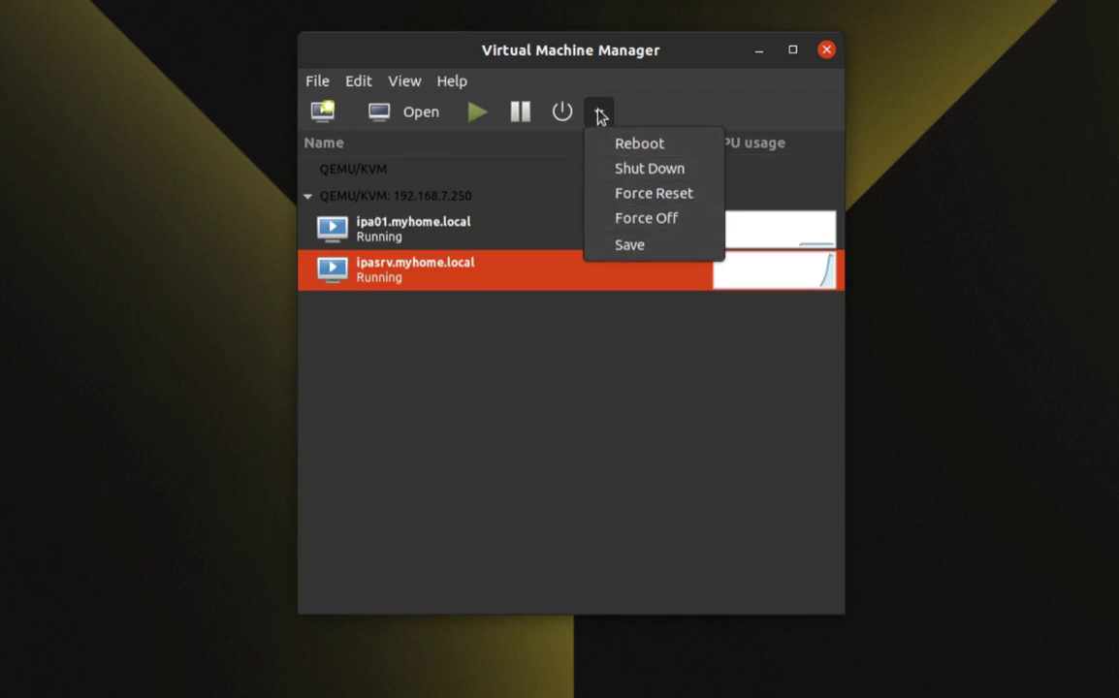
left_click(601, 113)
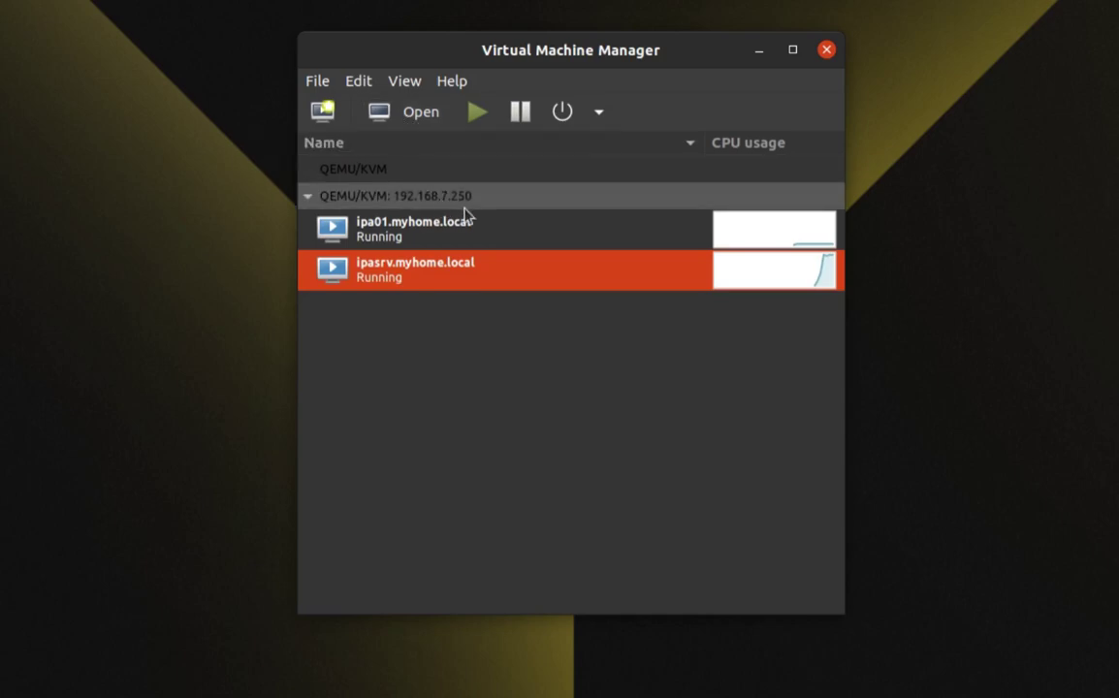
Open the ipa01.myhome.local console and enlarge it to fit the guest desktop.
left_click(534, 223)
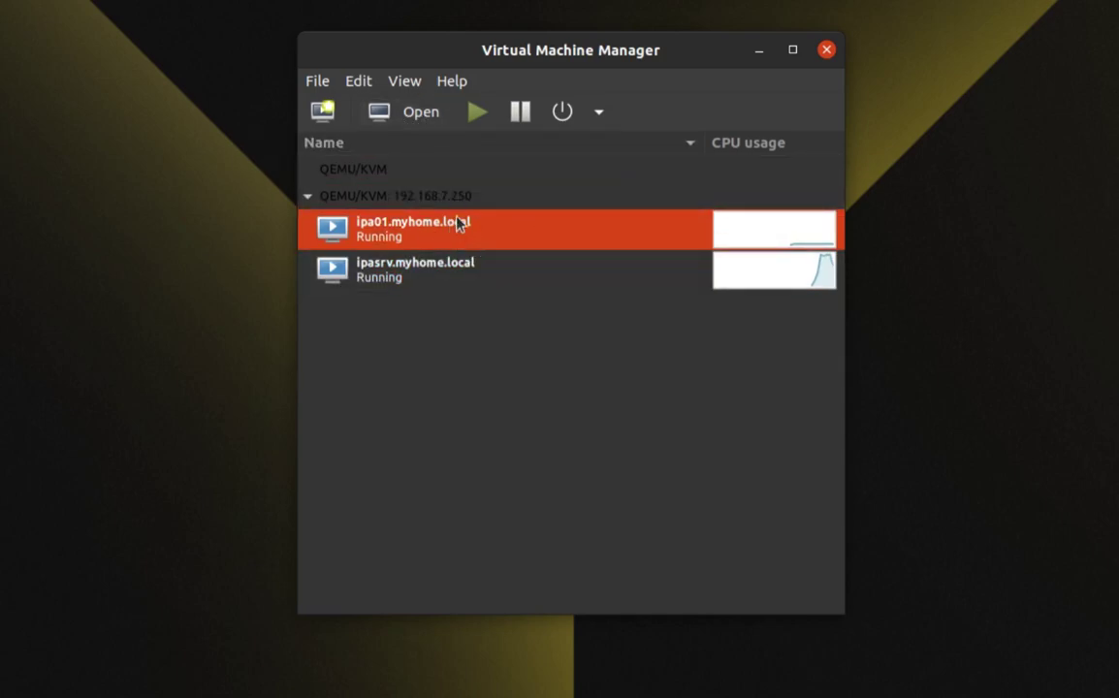
left_click(411, 117)
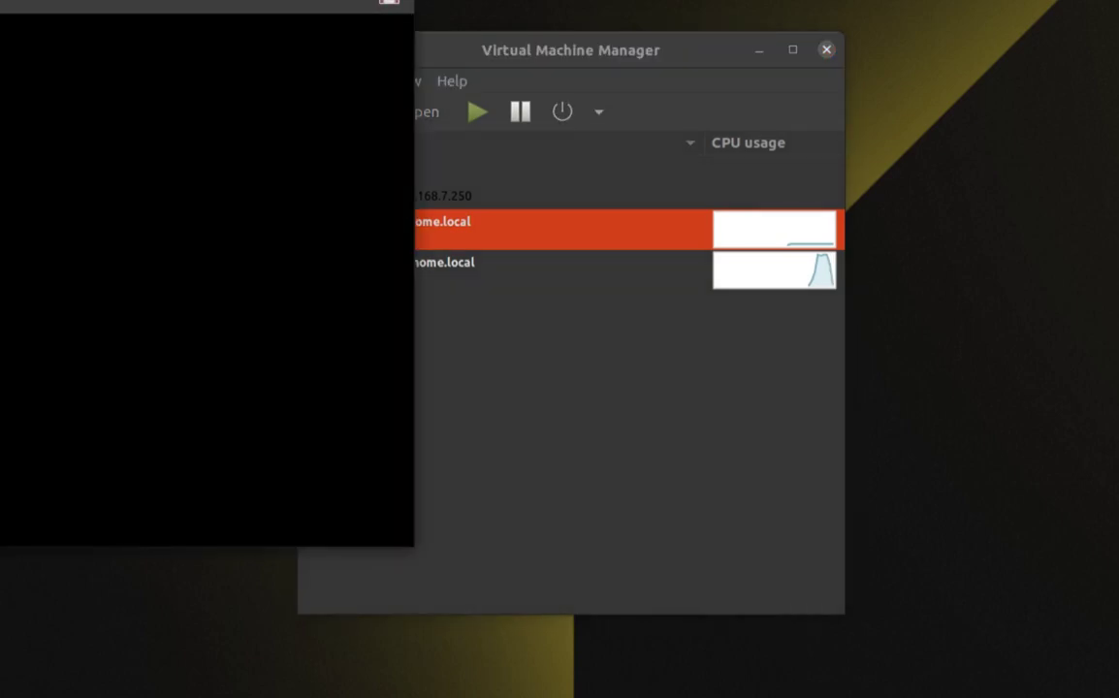
left_click_drag(218, 0, 411, 0)
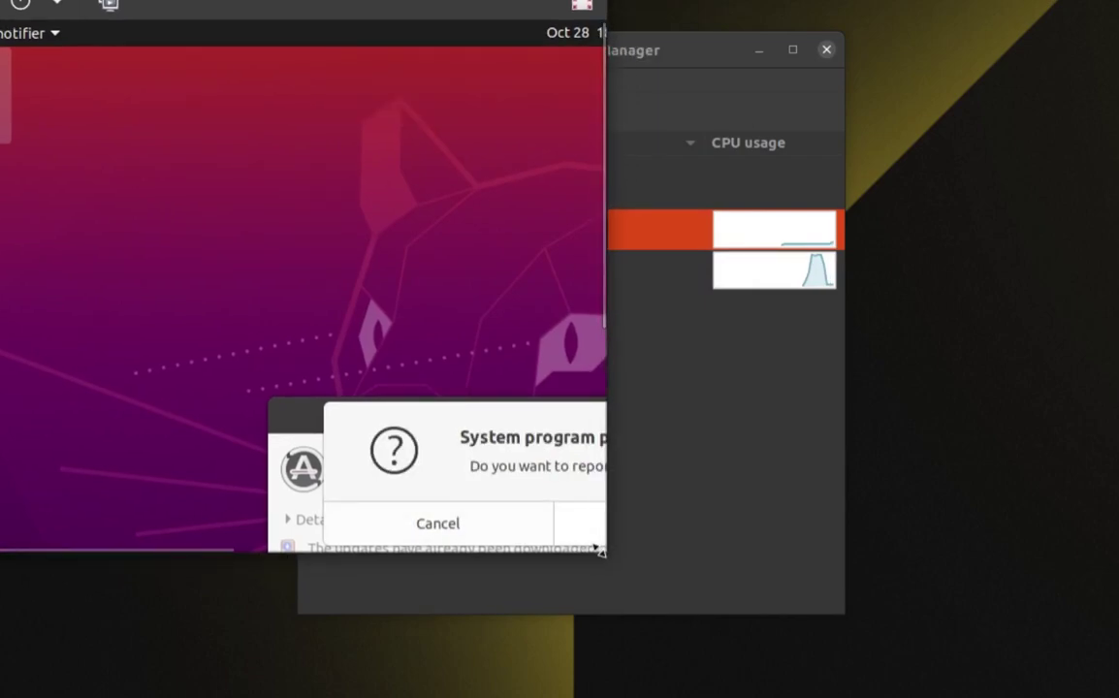
left_click_drag(598, 551, 1115, 694)
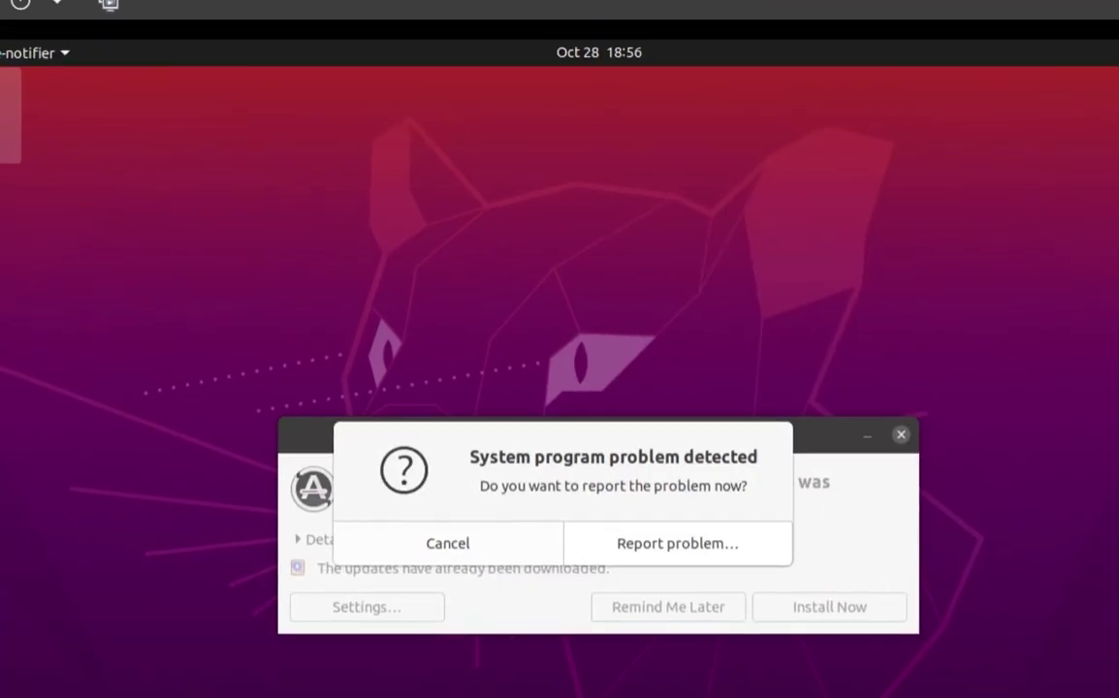
Report the guest's internal error, authenticating with the password, and send it.
left_click(689, 543)
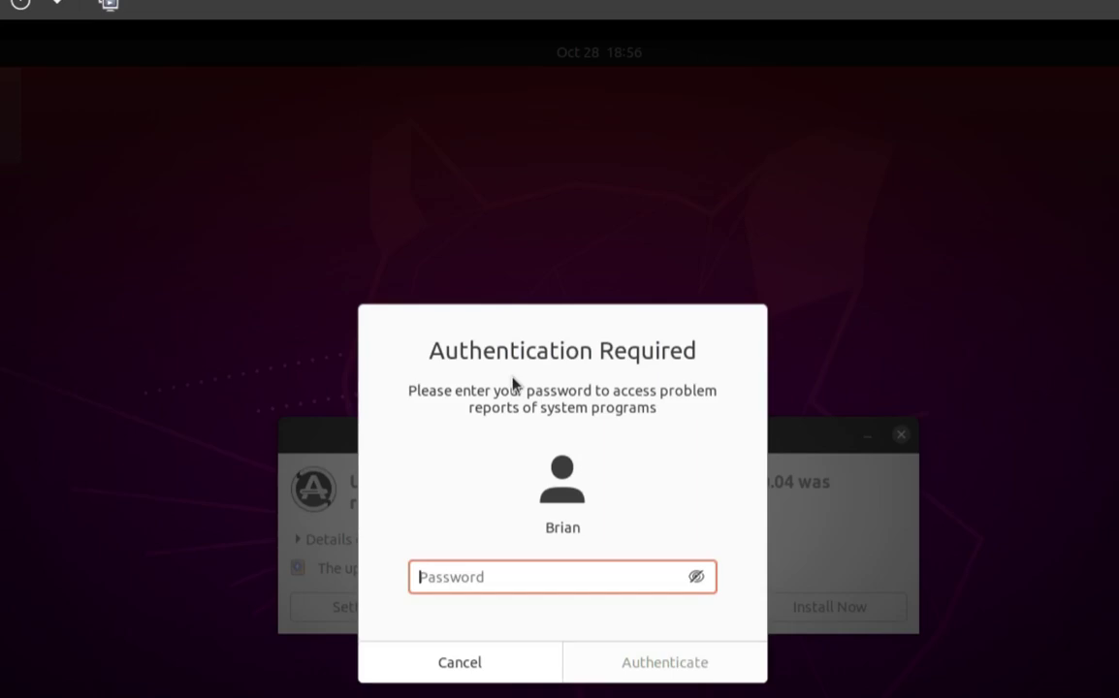
type("***********")
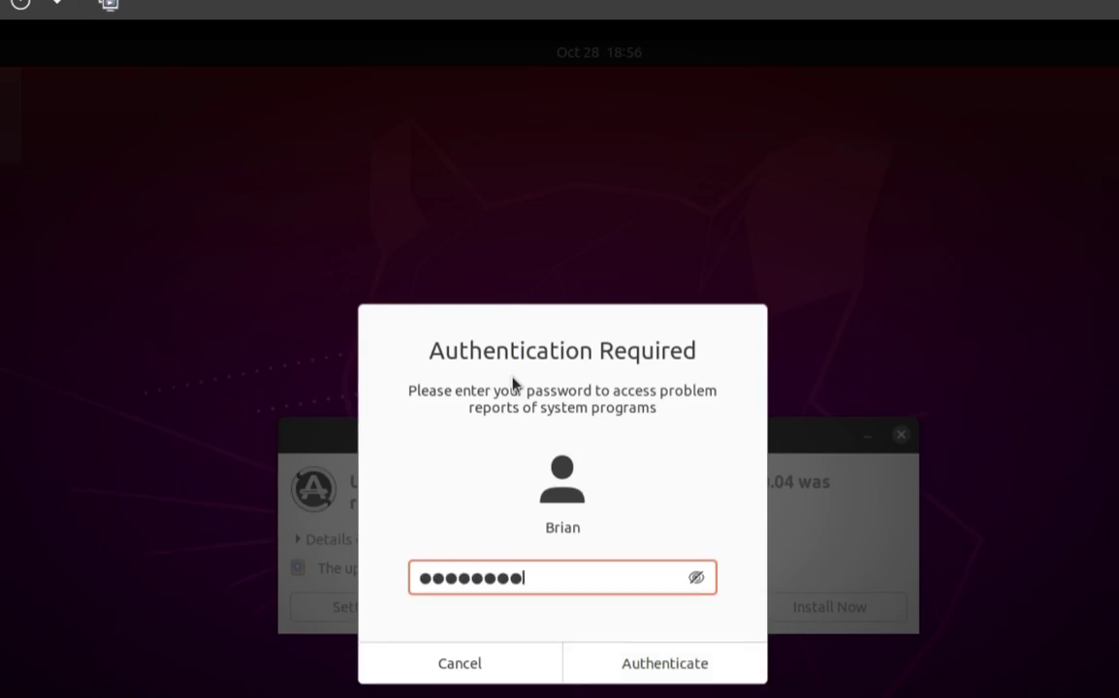
key("Return")
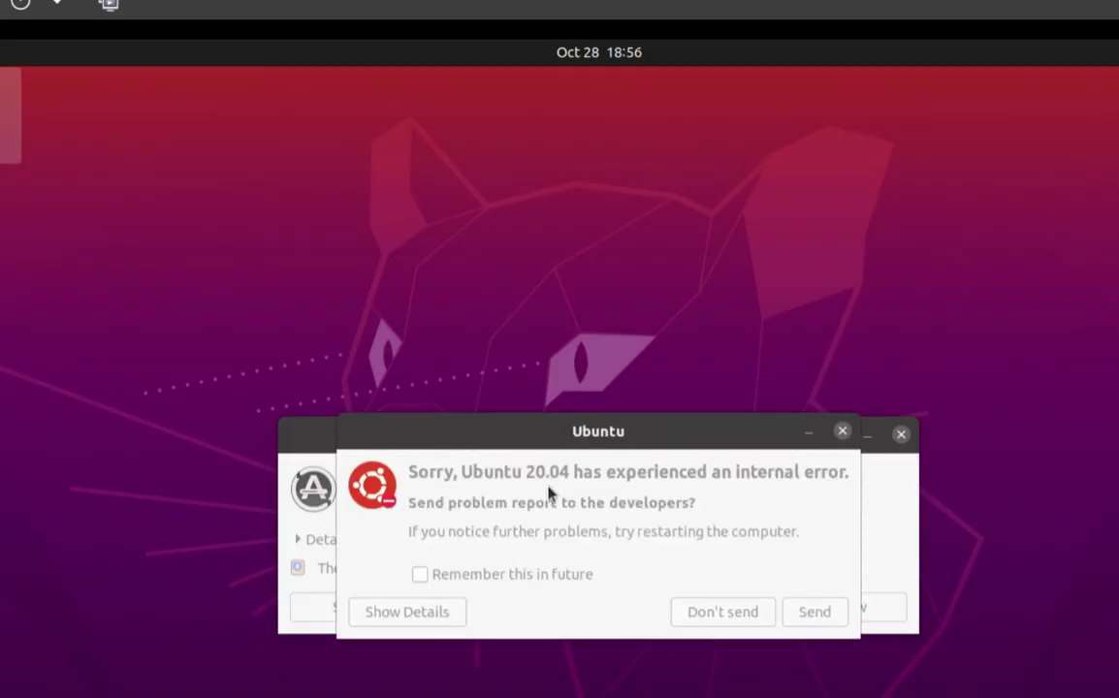
left_click(814, 618)
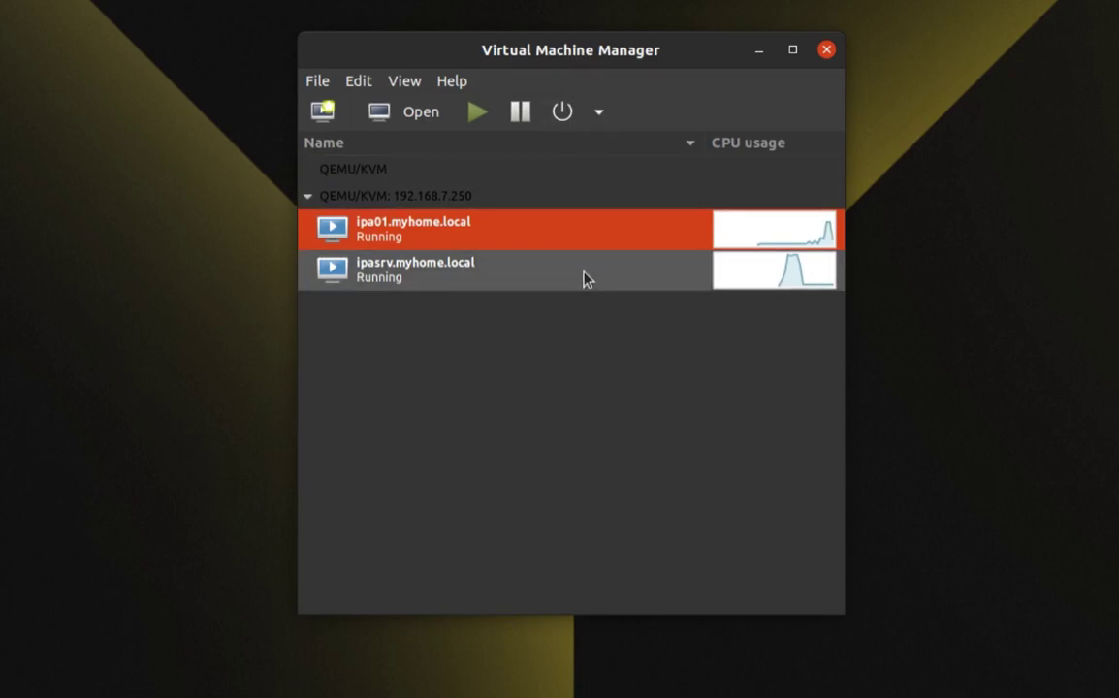
Open and enlarge the ipasrv console, then log into the Fedora desktop with the password.
left_click(554, 282)
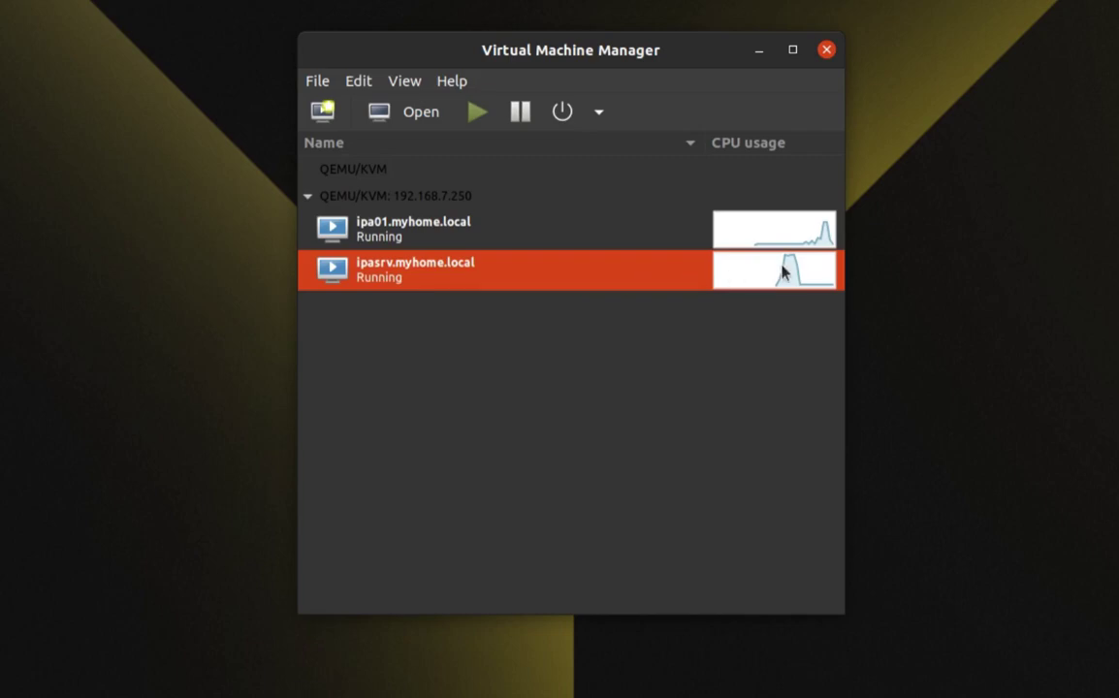
left_click(417, 114)
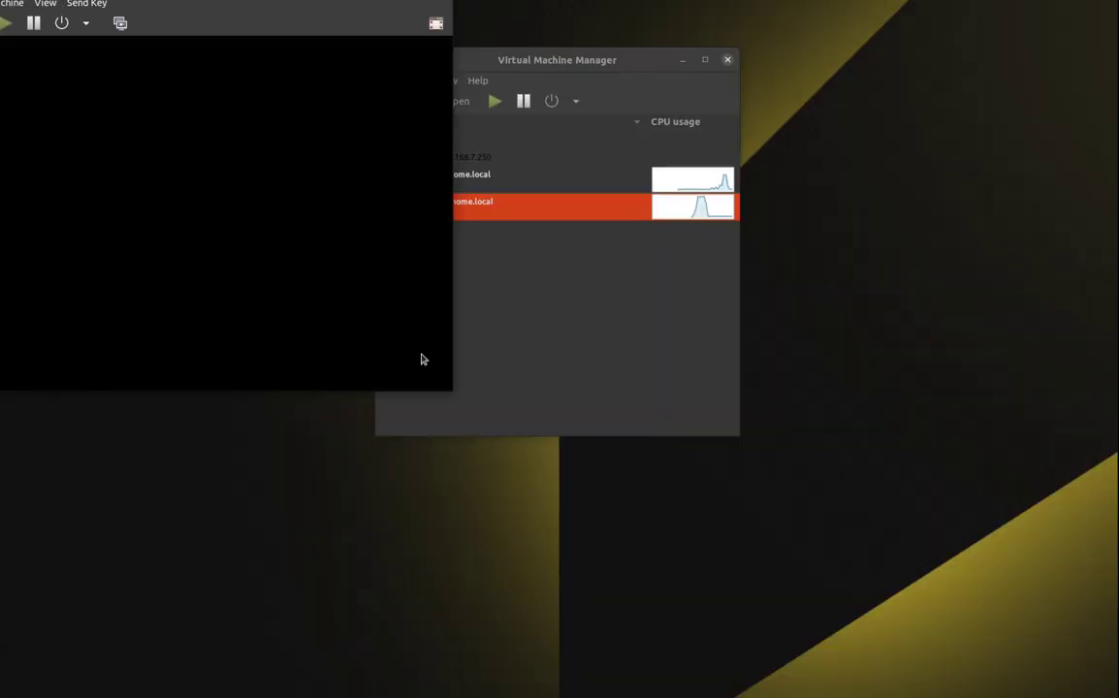
left_click_drag(452, 391, 832, 599)
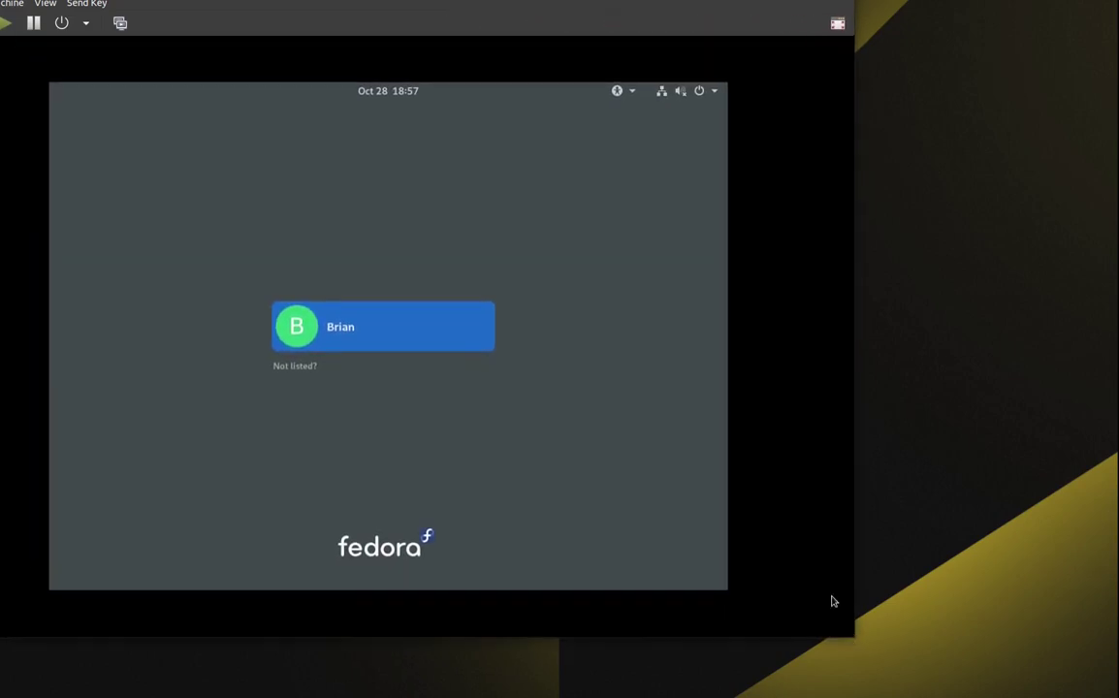
left_click(388, 318)
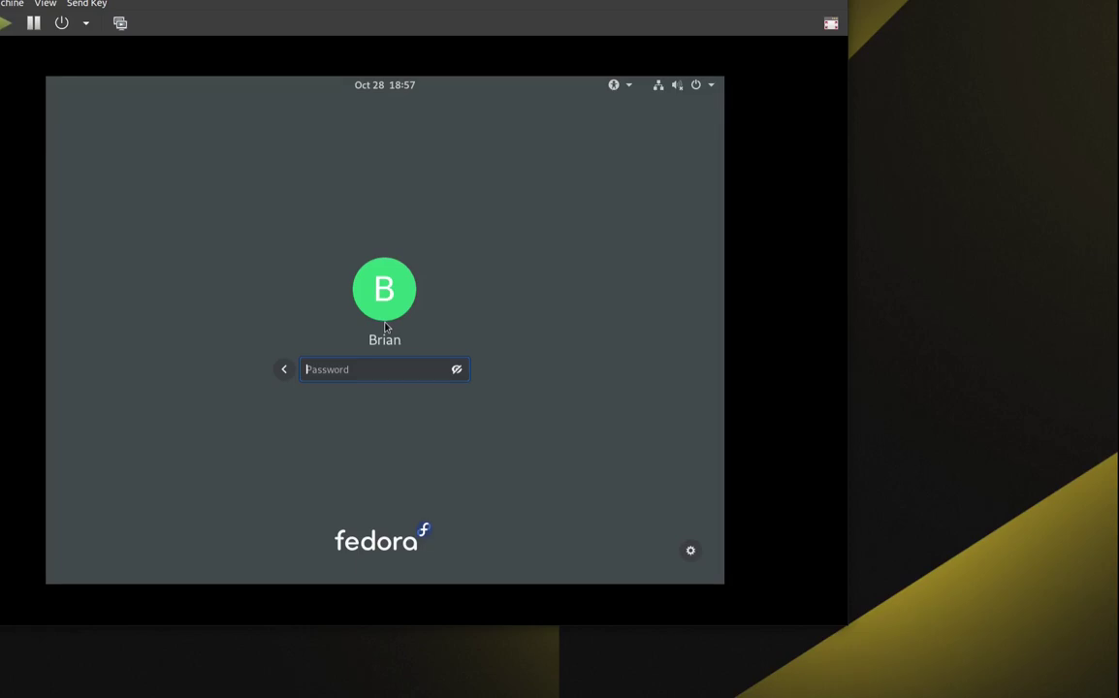
key("Return")
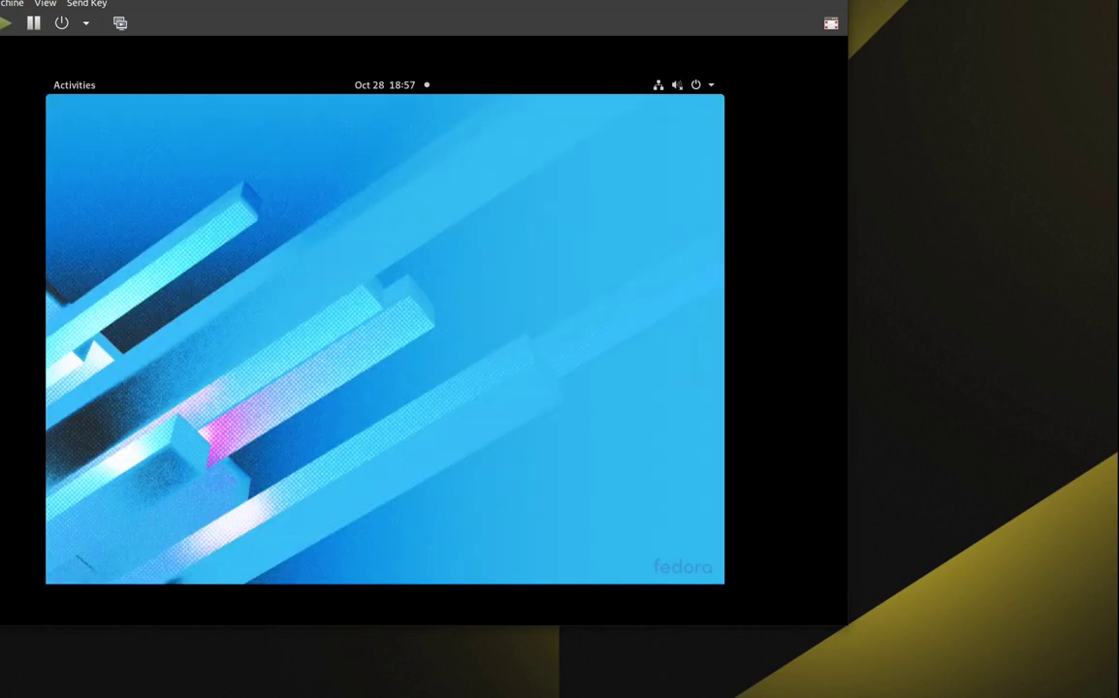
Glance at the Fedora Activities overview, then close the ipasrv console.
left_click_drag(386, 0, 506, 1)
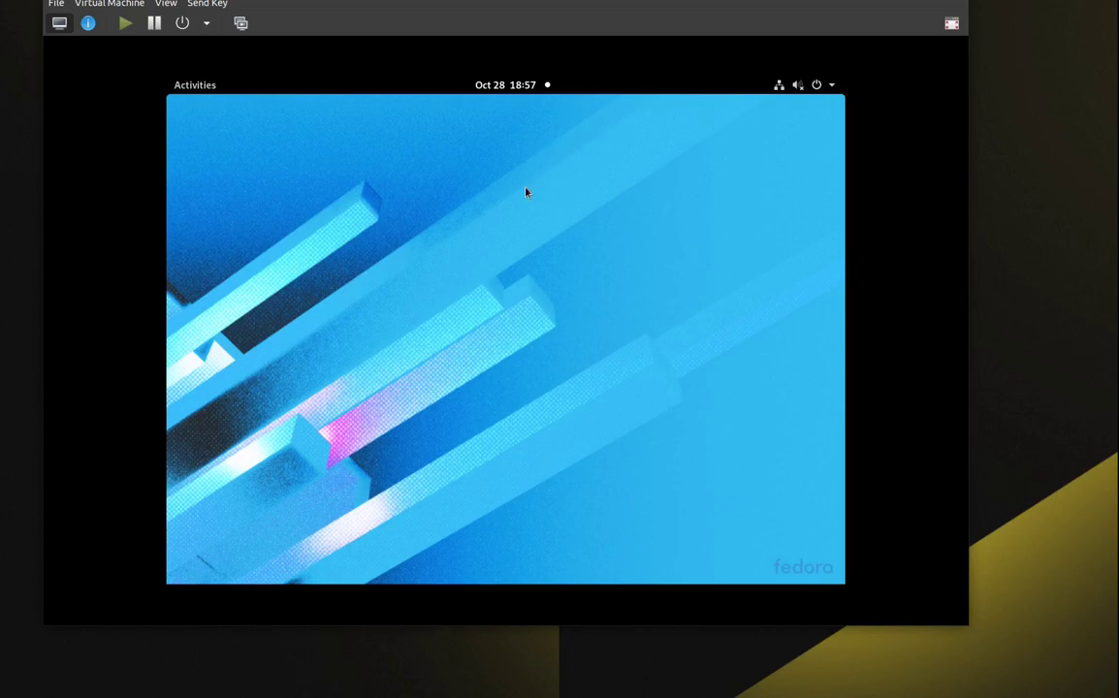
left_click(195, 87)
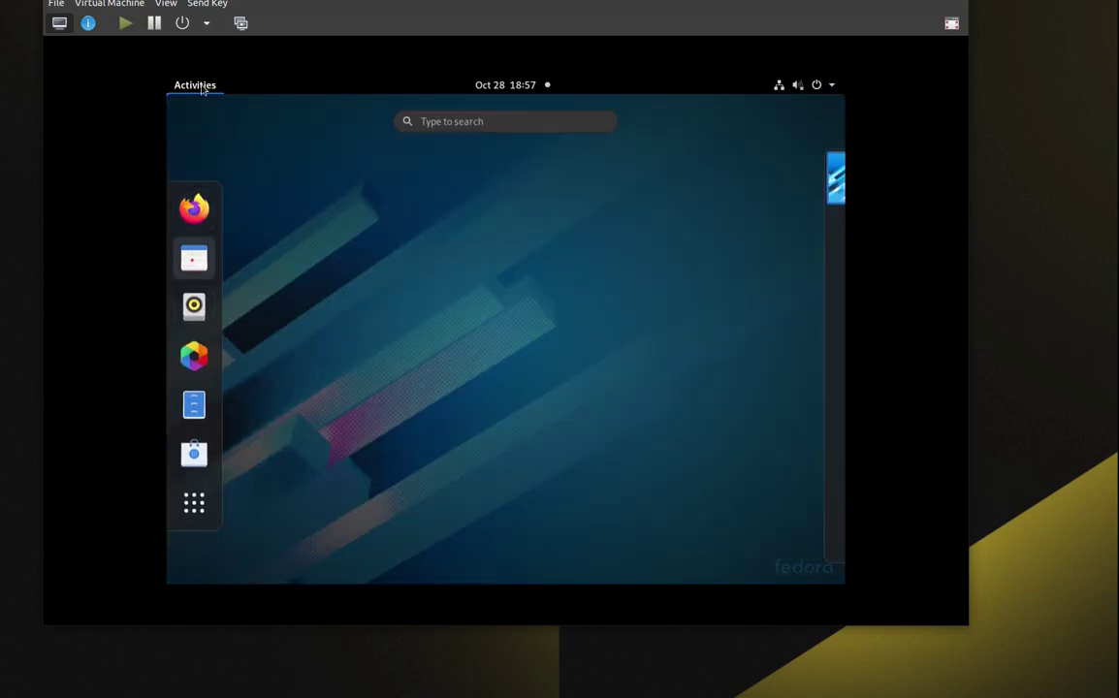
left_click(201, 87)
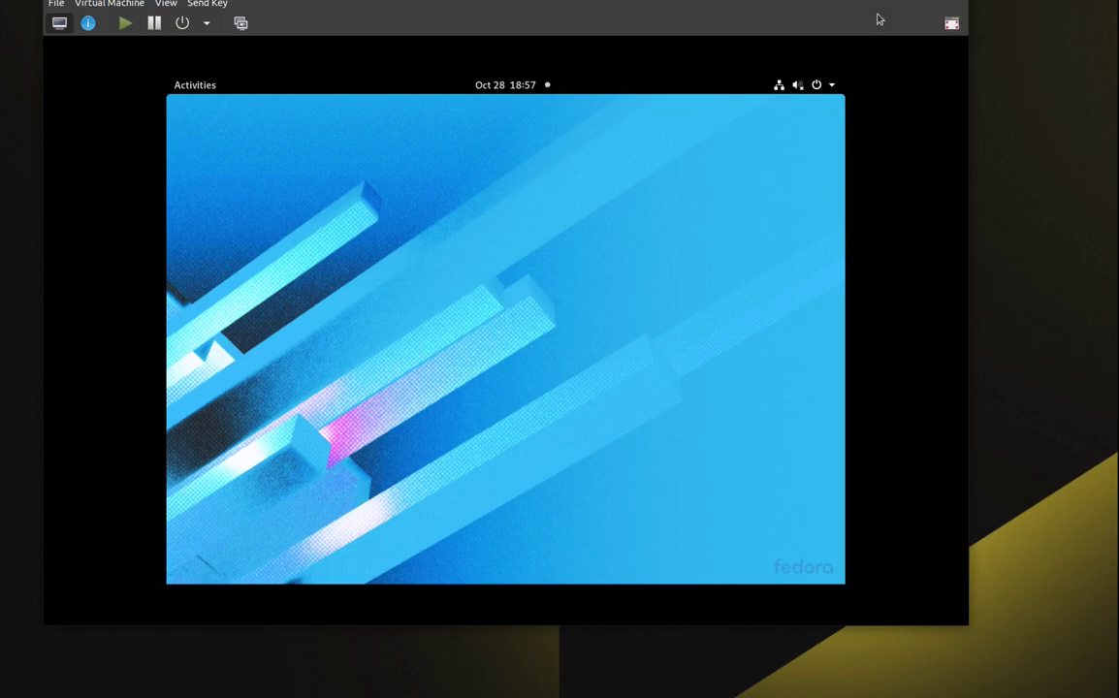
left_click(955, 0)
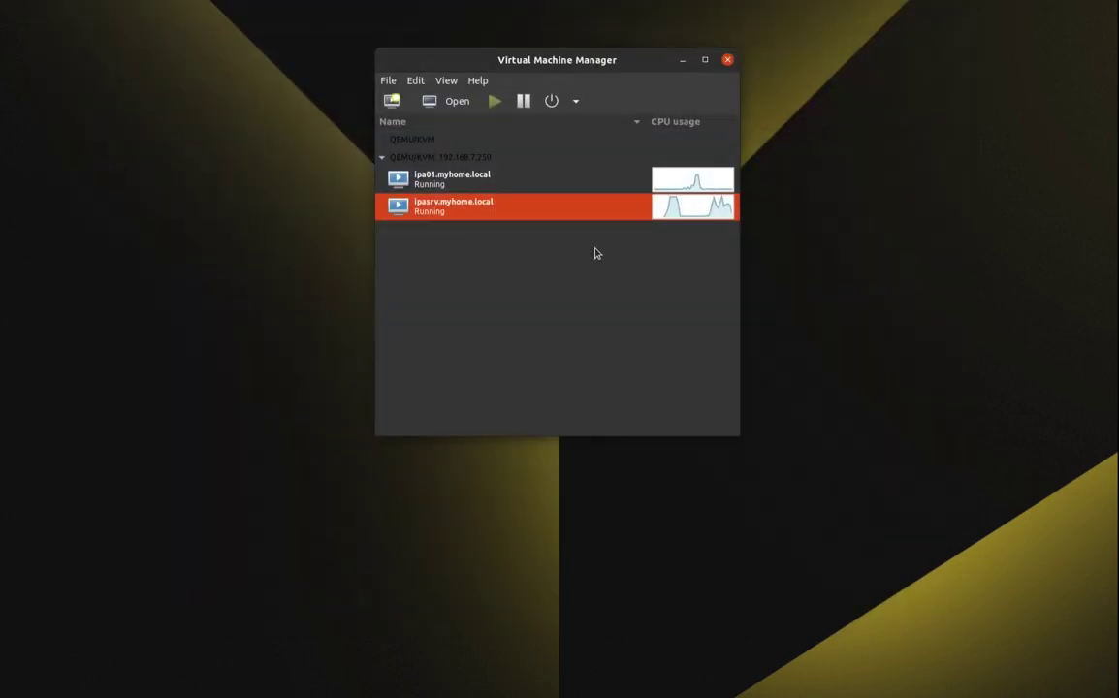
Close the ipa01 console window and shut down ipa01.myhome.local from the power-off menu.
left_click(600, 185)
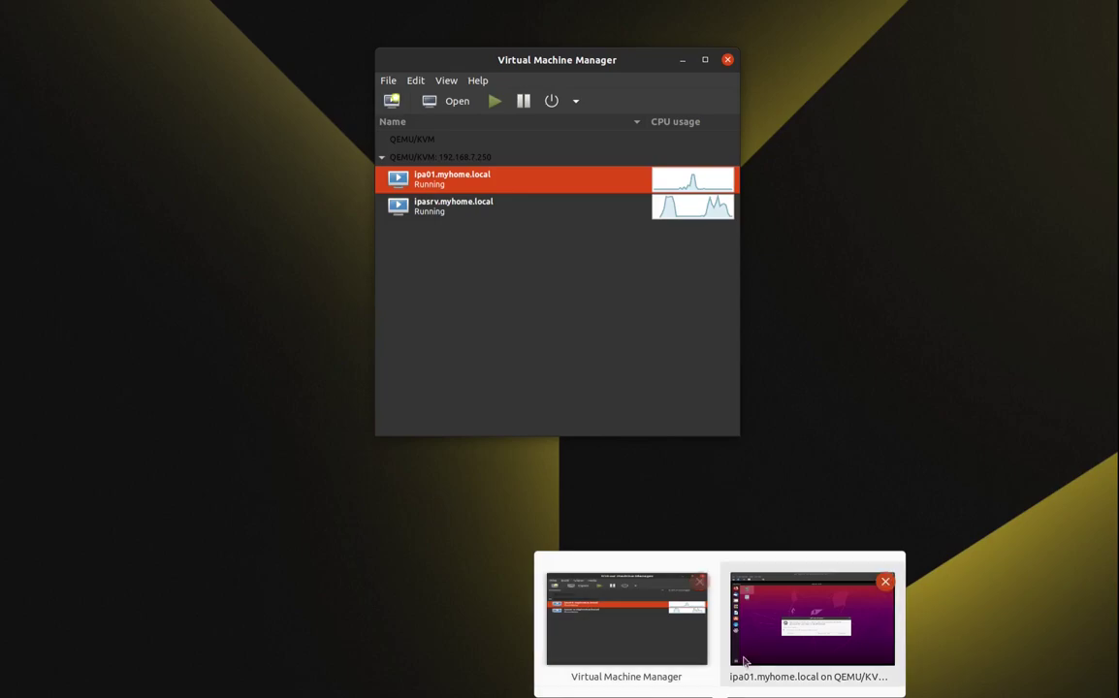
left_click(760, 644)
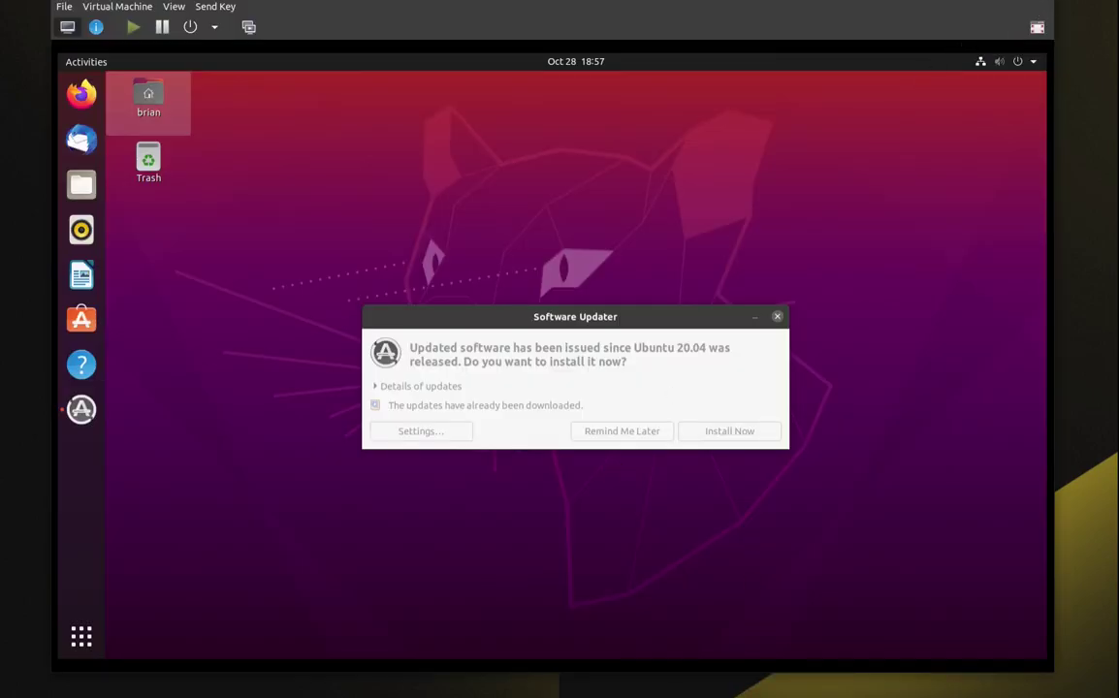
left_click(1041, 0)
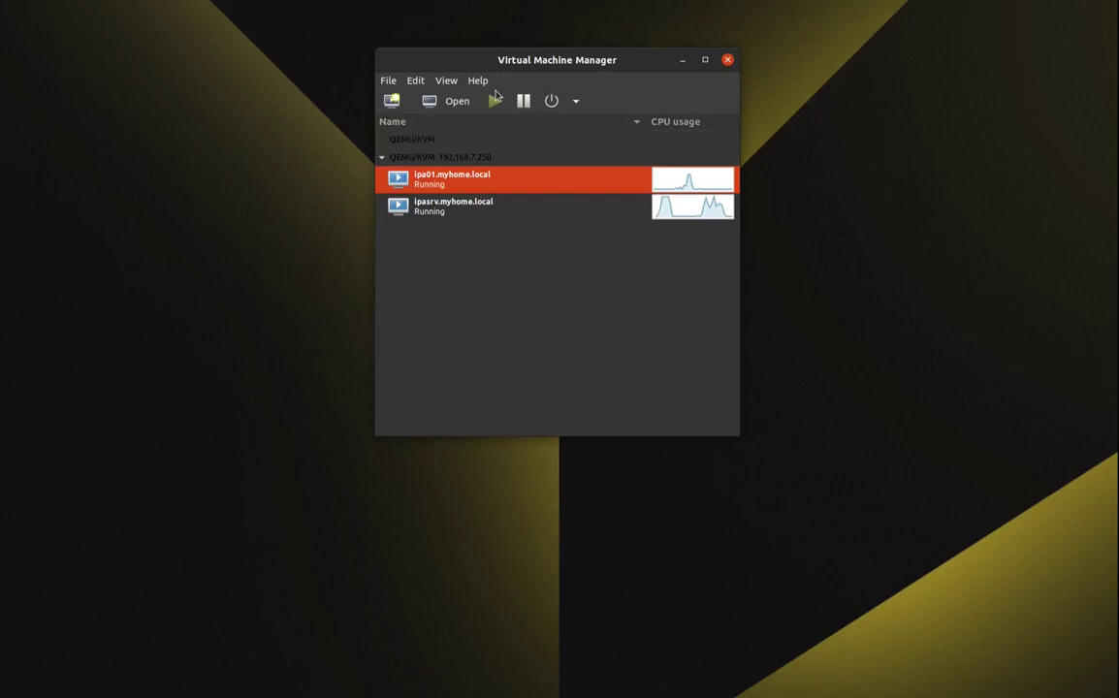
left_click(576, 102)
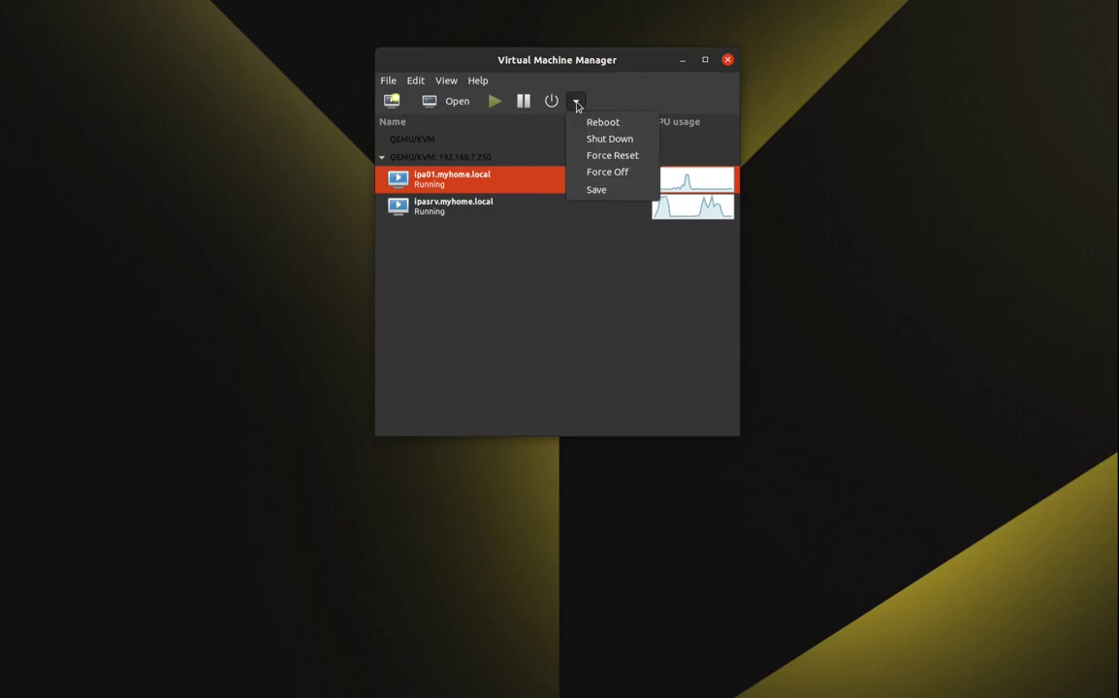
left_click(582, 140)
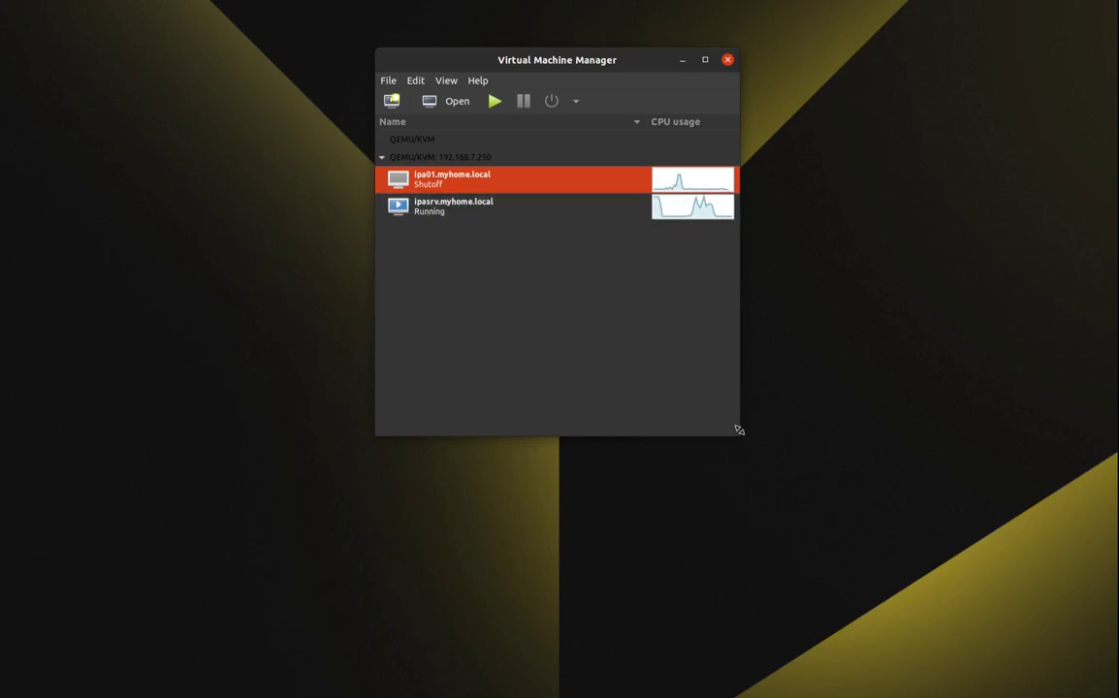
Select ipasrv.myhome.local and answer No to the Force Reset prompt.
mouse_move(739, 436)
left_mouse_down()
mouse_move(805, 526)
mouse_move(740, 446)
left_mouse_up()
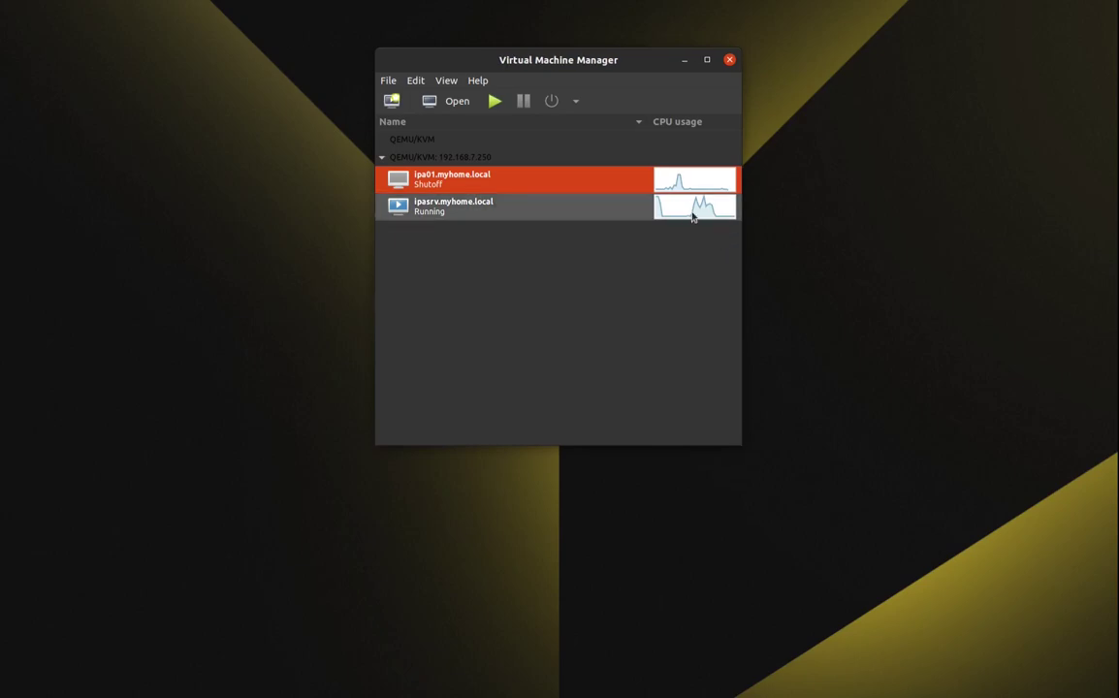
left_click(589, 211)
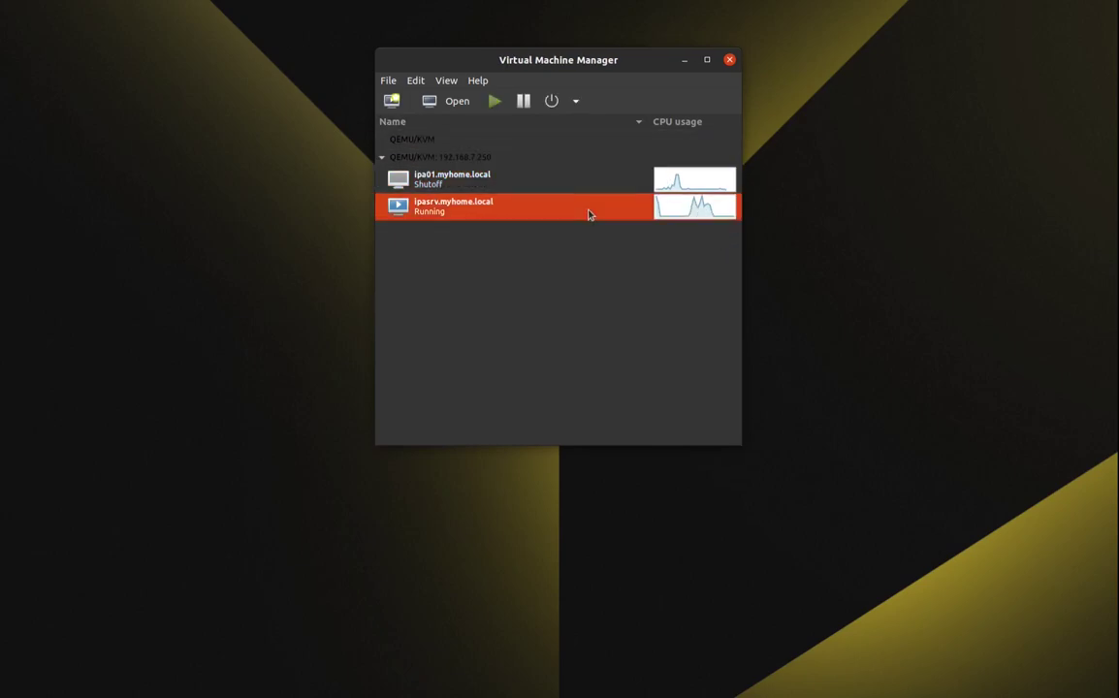
left_click(574, 103)
left_click(593, 155)
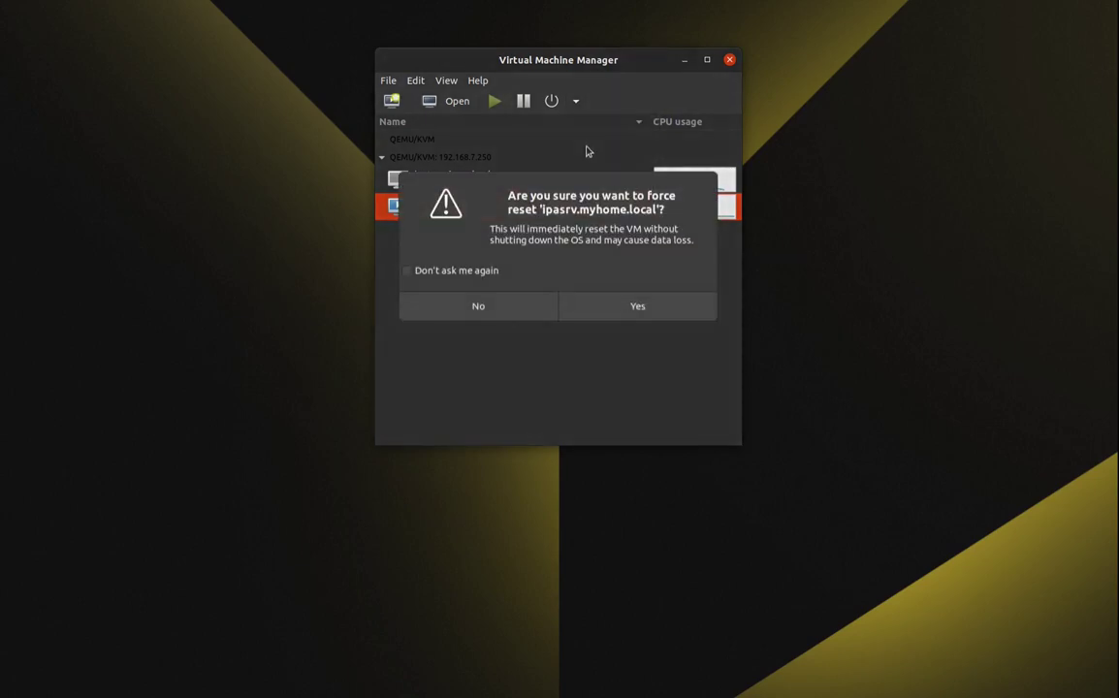
left_click(529, 308)
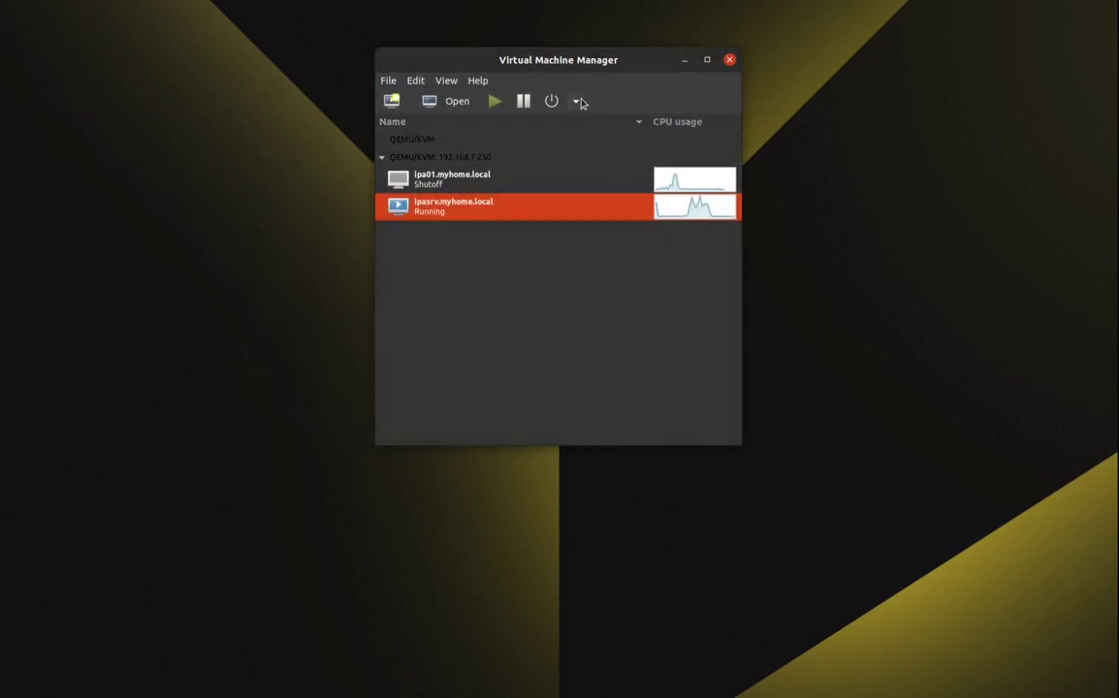
Shut down ipasrv.myhome.local so both guests show Shutoff.
left_click(576, 102)
left_click(581, 142)
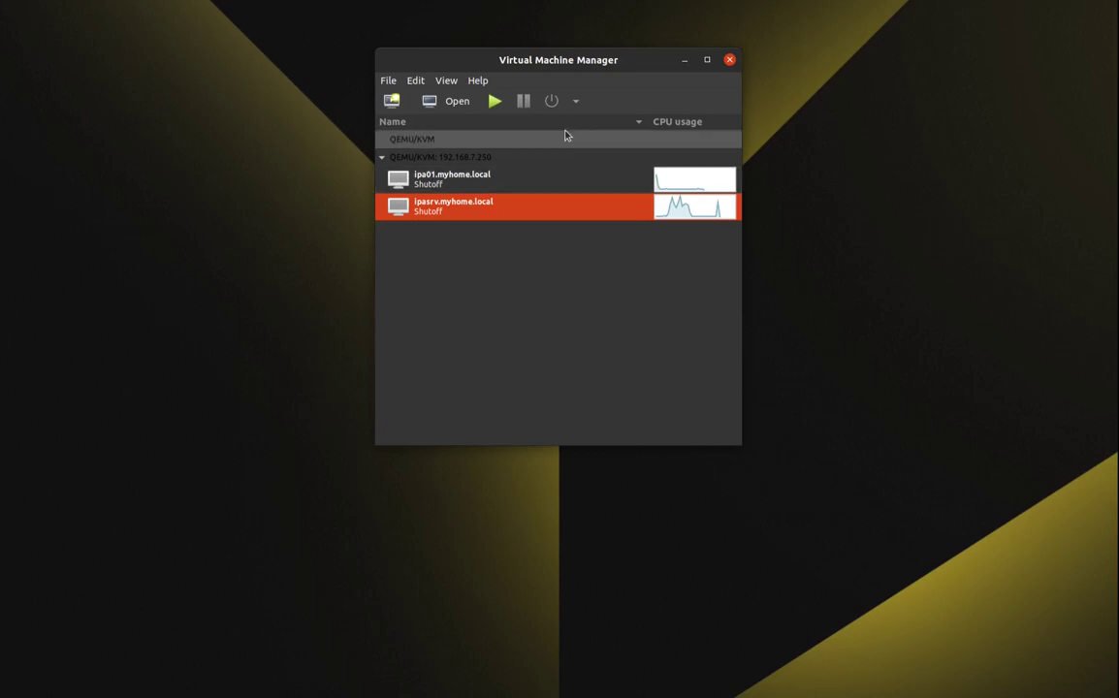
mouse_move(568, 62)
left_mouse_down()
mouse_move(534, 43)
mouse_move(583, 35)
mouse_move(585, 47)
left_mouse_up()
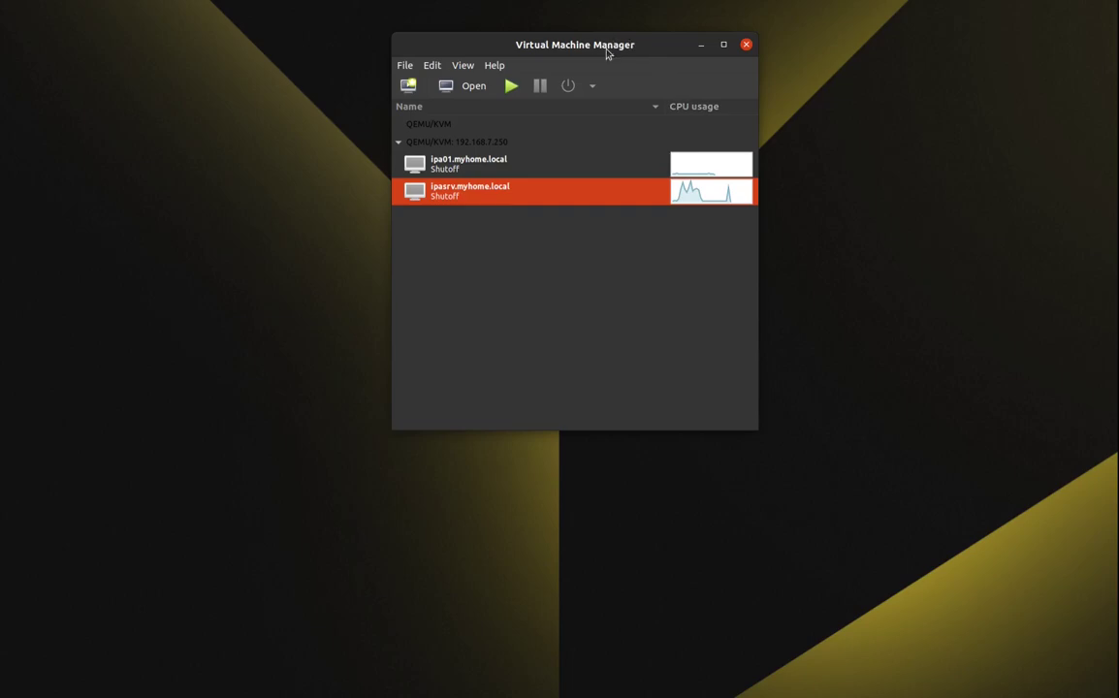
left_click_drag(606, 48, 590, 68)
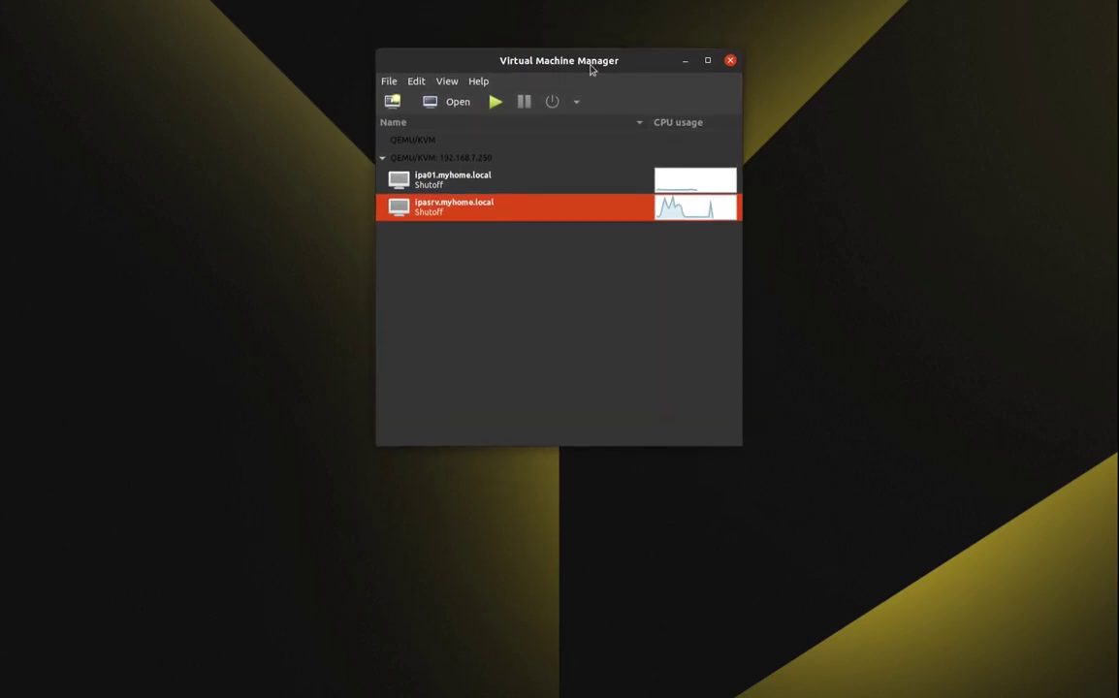